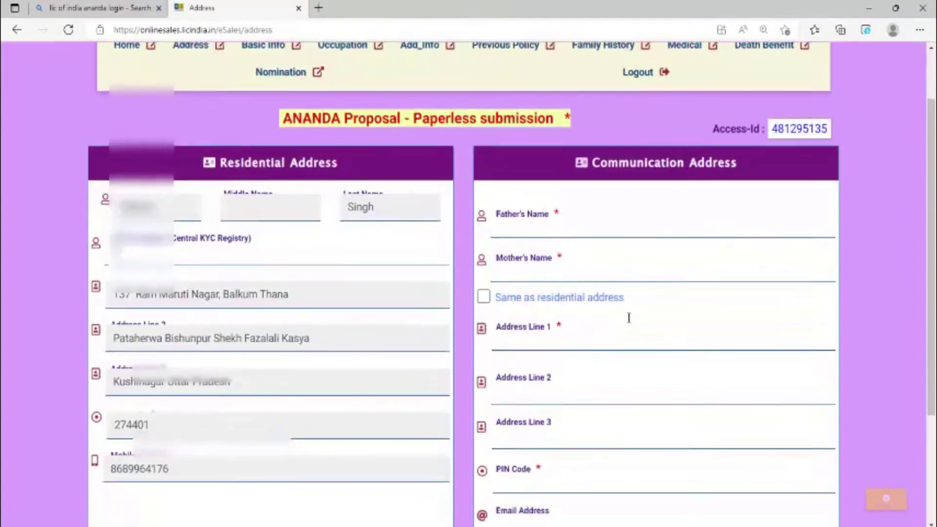
Copy the residential address into the communication address and fill in the father's and mother's names.
scroll(629, 315, down, 2)
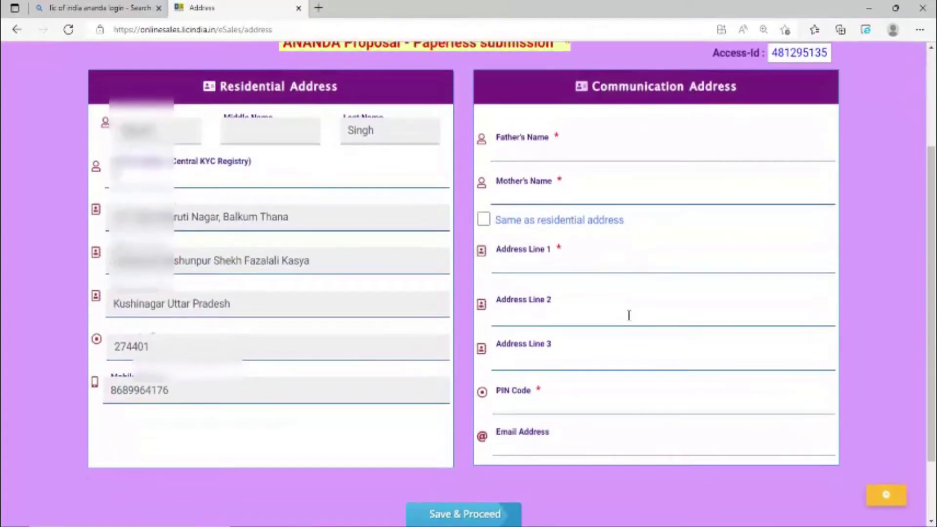
click(483, 219)
scroll(589, 258, up, 3)
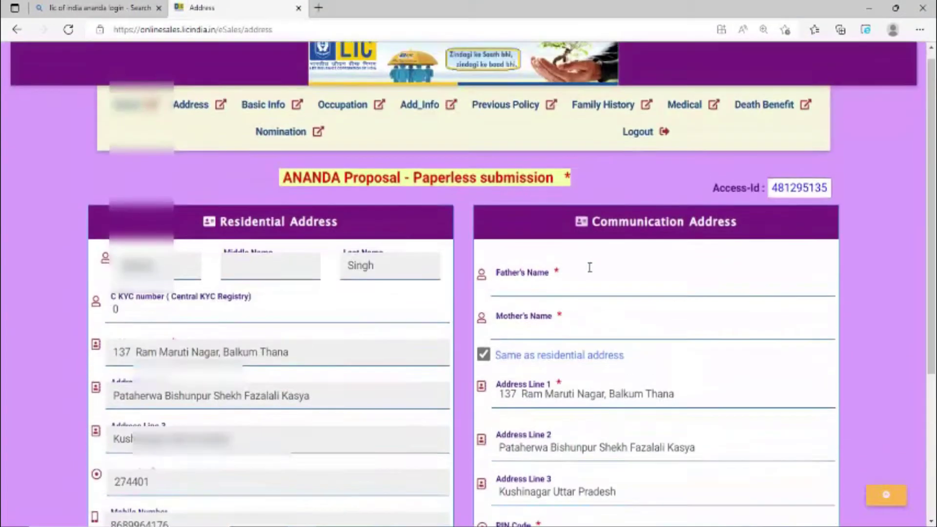
click(606, 293)
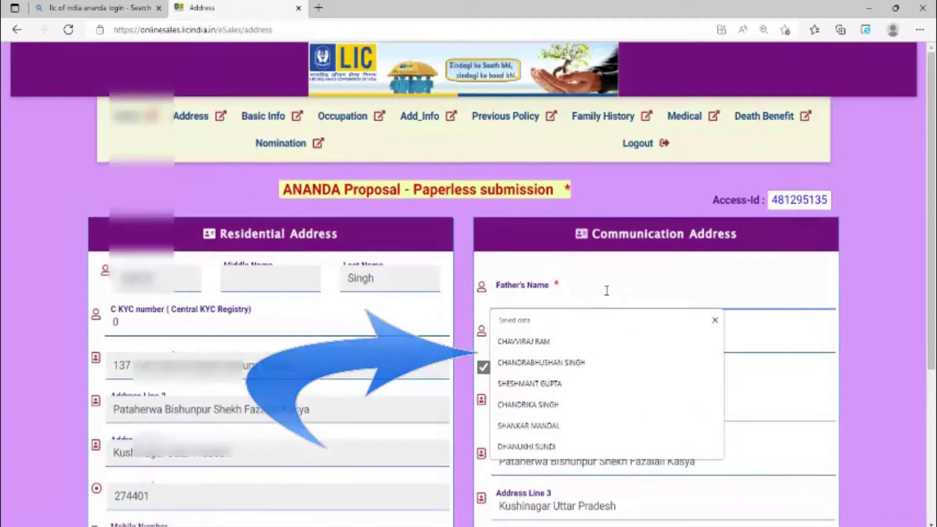
scroll(628, 319, down, 3)
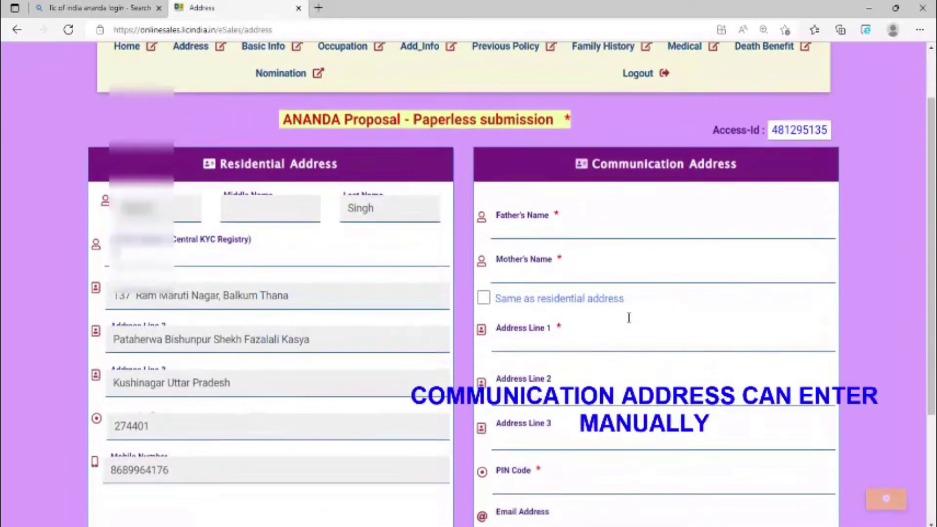
scroll(631, 323, up, 3)
scroll(631, 324, down, 3)
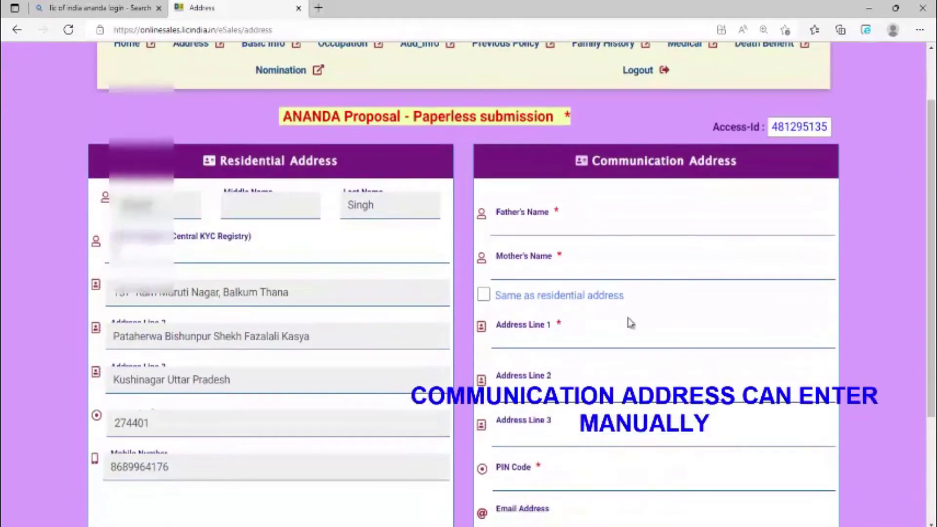
scroll(629, 320, up, 2)
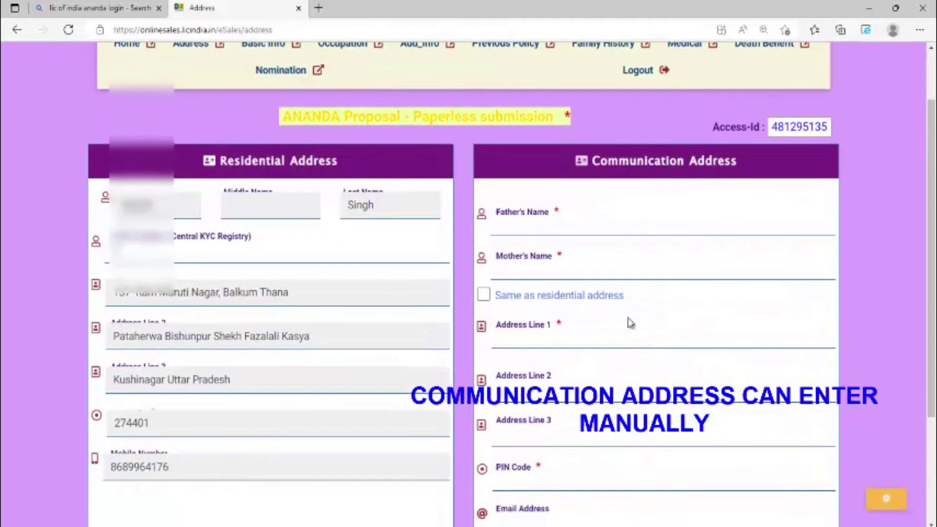
scroll(628, 318, down, 2)
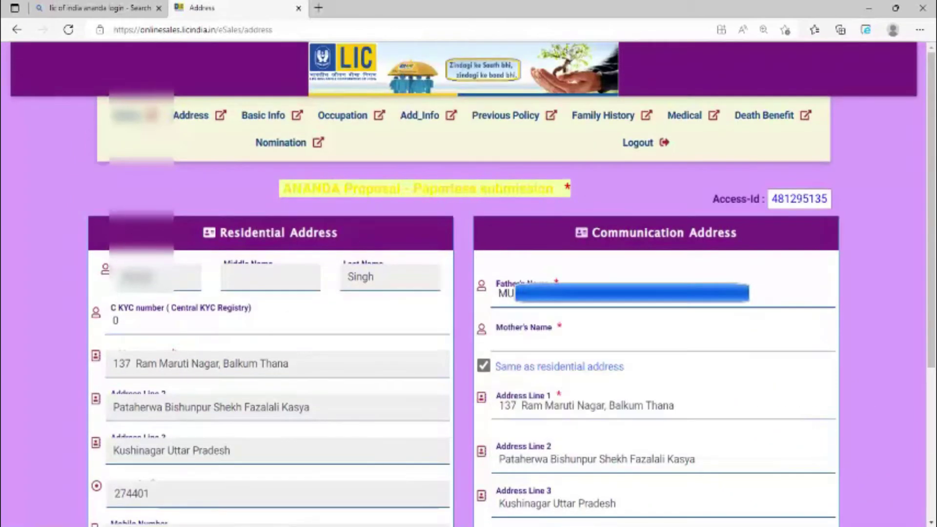
click(512, 344)
key(Down)
key(Return)
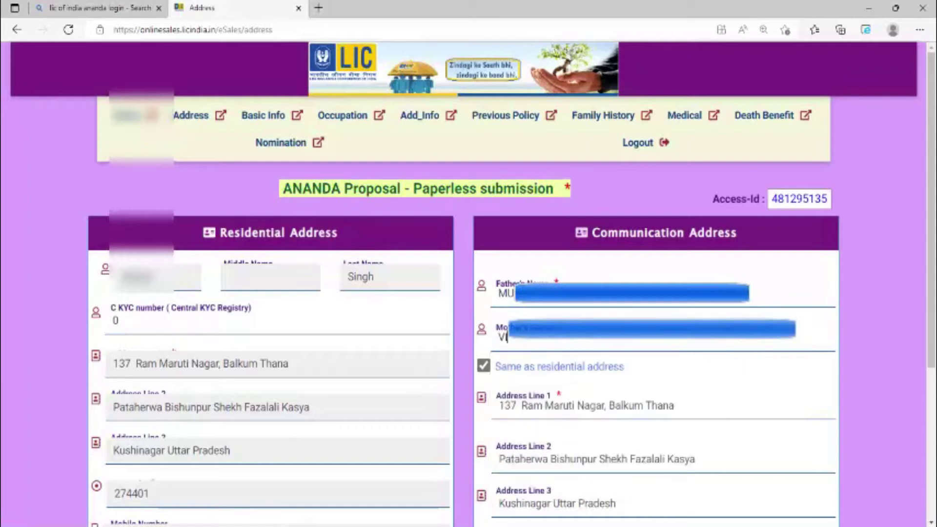
Enter the customer's e-mail address and submit the address details.
scroll(526, 337, down, 5)
click(580, 360)
text(B)
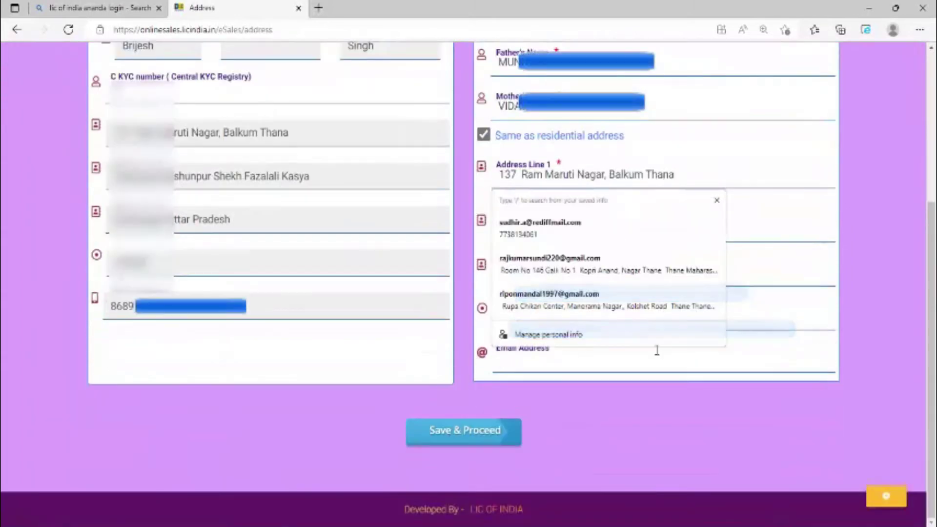
key(BackSpace)
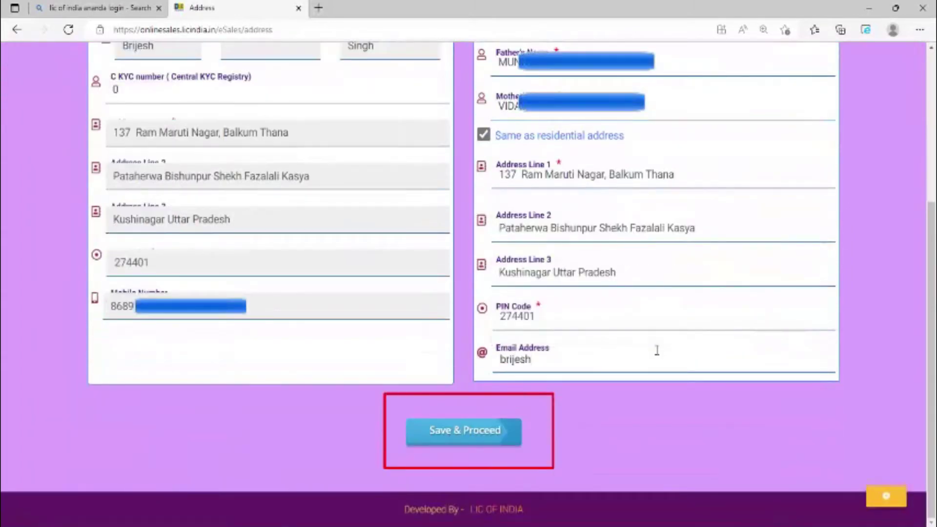
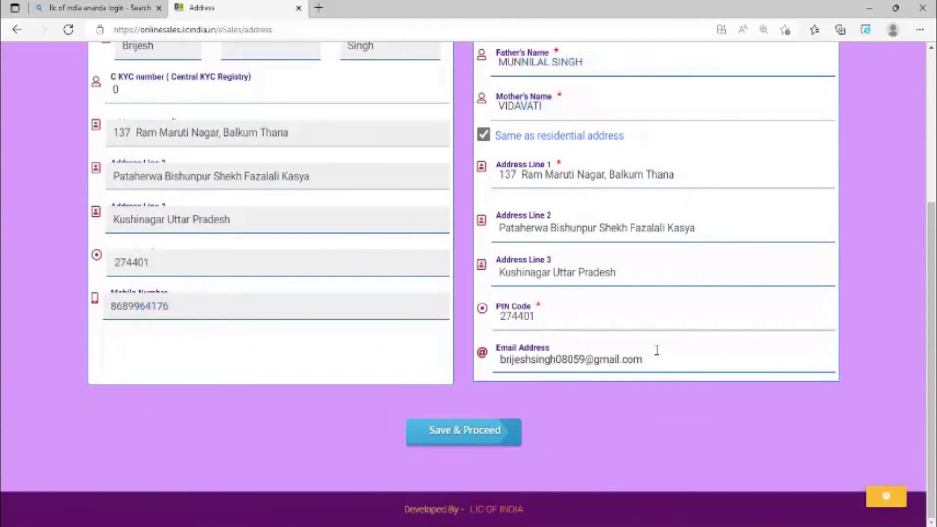
key(Return)
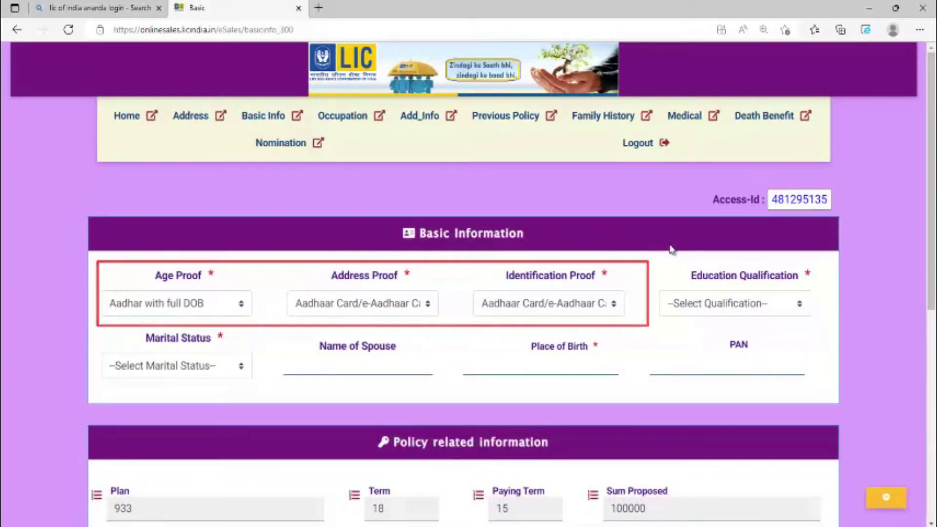
Set education to Literate upto 8th and marital status to Married.
scroll(670, 248, down, 2)
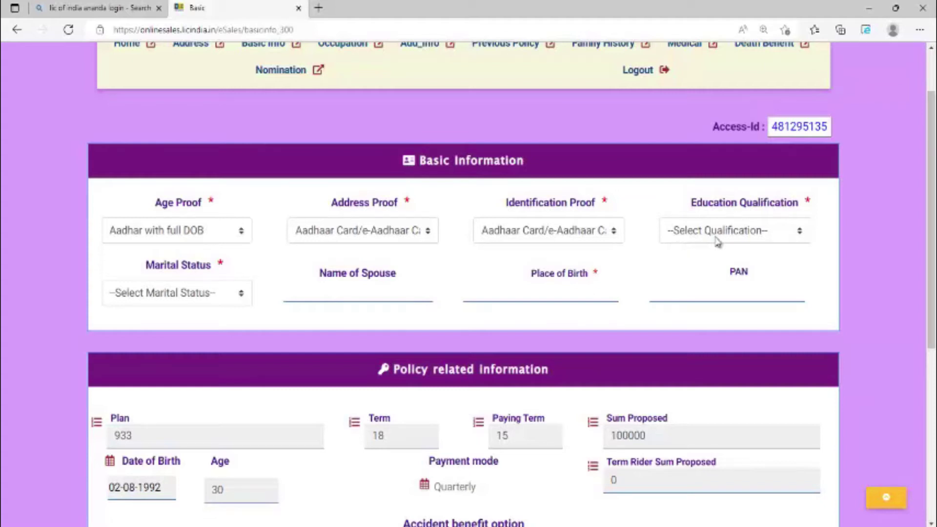
click(753, 238)
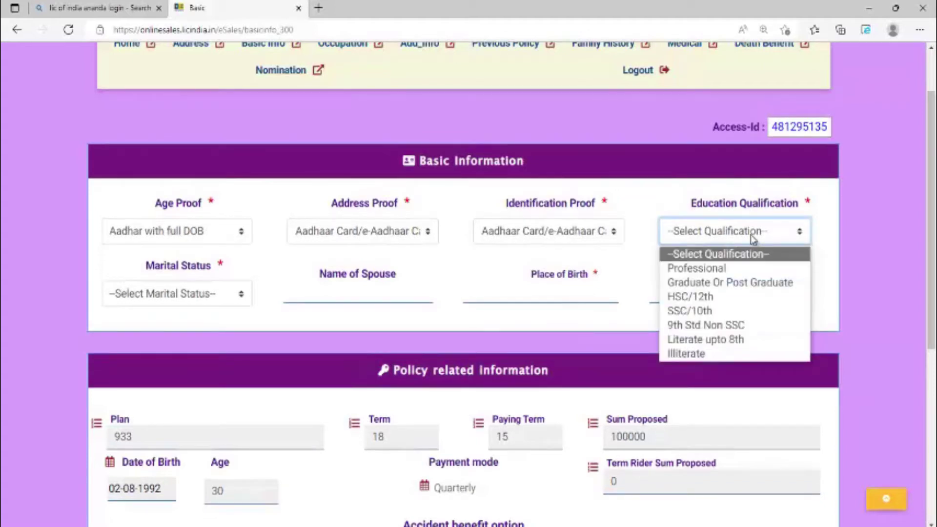
click(756, 340)
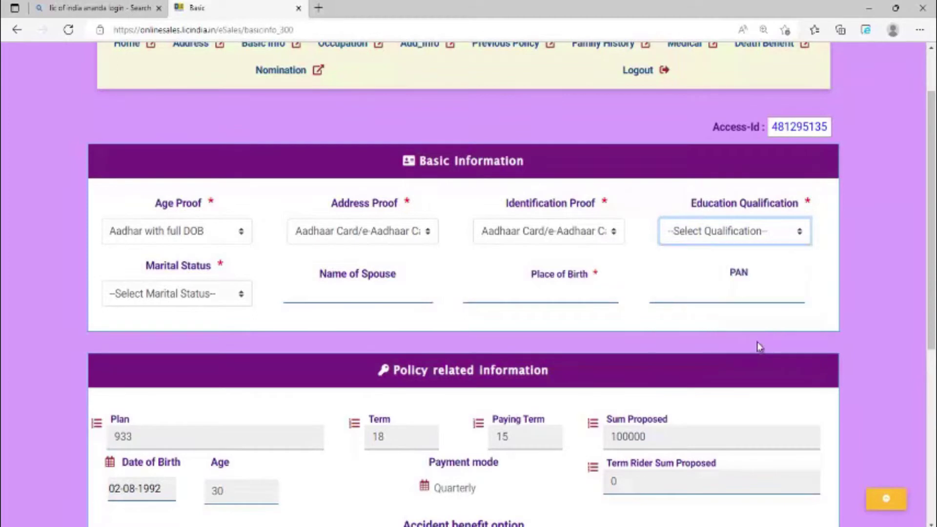
click(246, 300)
click(187, 343)
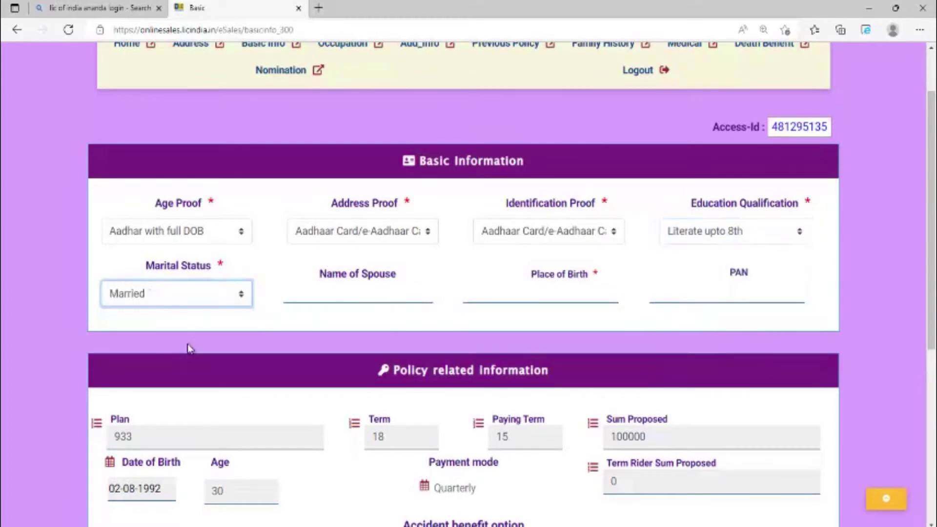
Enter the spouse's name and UP as place of birth, then move to the PAN field.
click(347, 299)
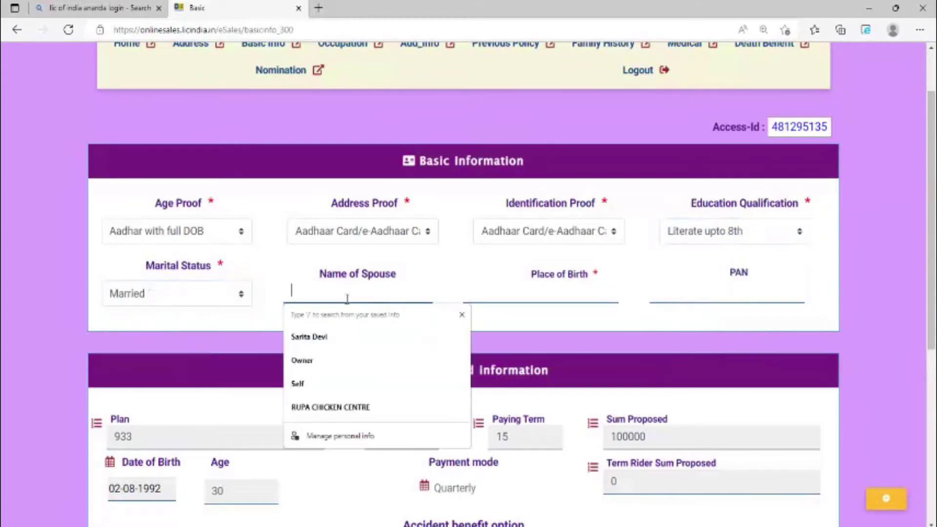
text(ra)
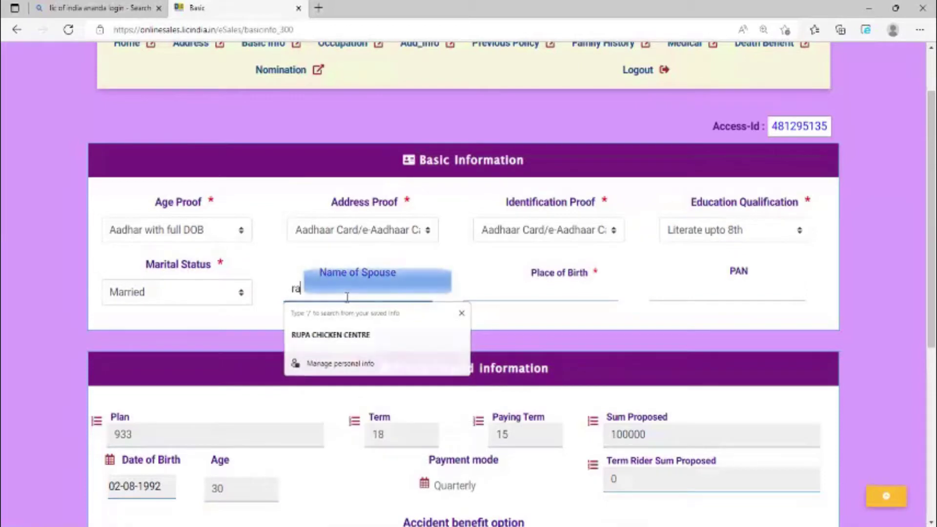
key(BackSpace)
key(BackSpace)
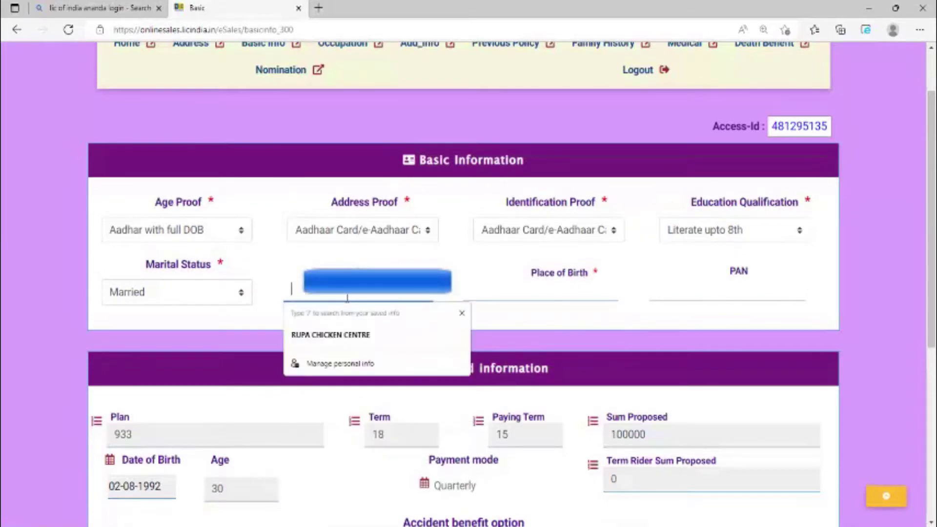
text(RA)
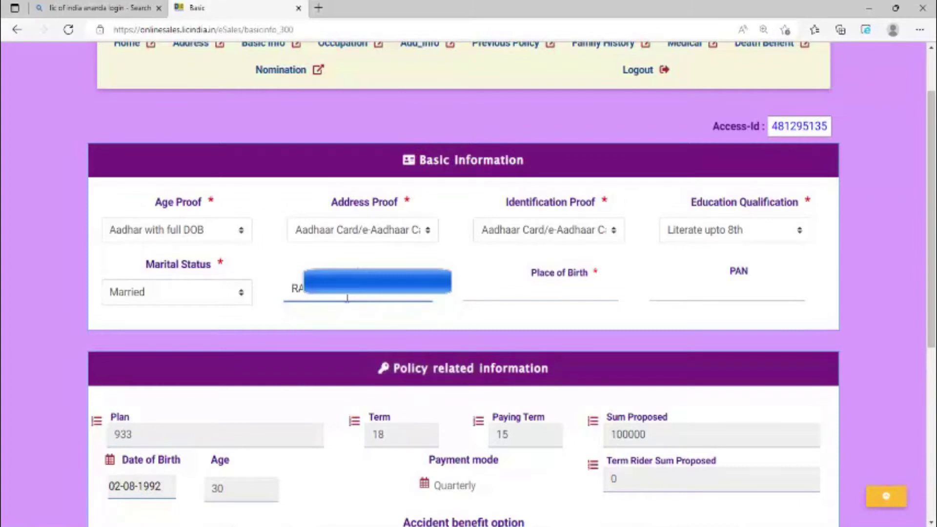
click(522, 290)
text(UP)
key(Escape)
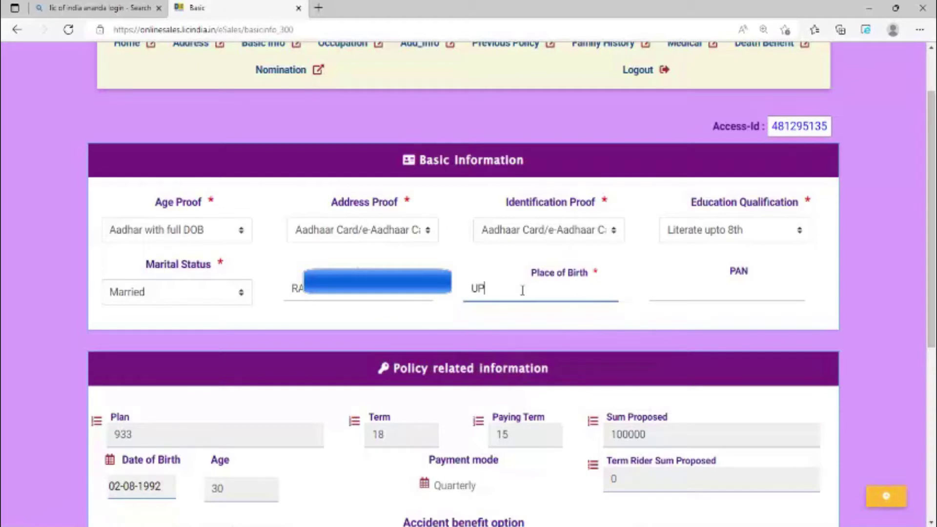
click(740, 291)
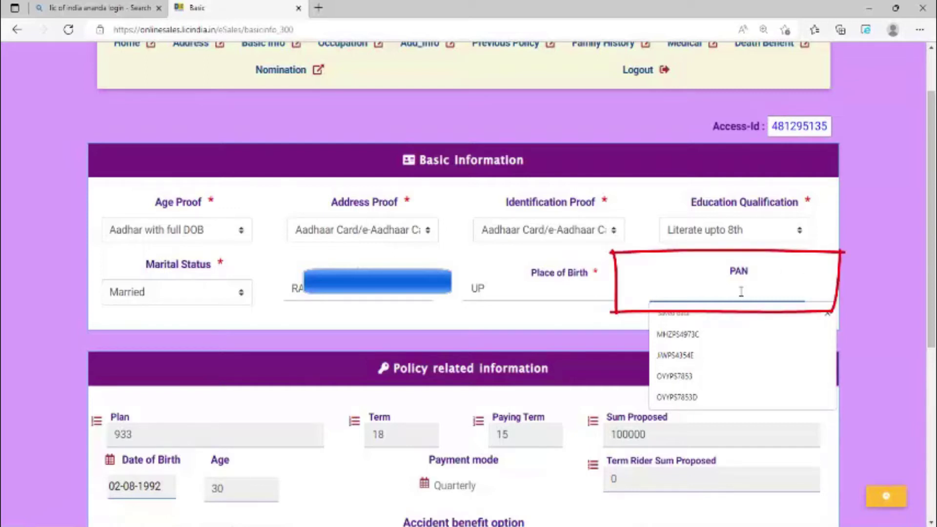
Enter NA as the PAN and scroll through the Policy related information section.
text(NA)
scroll(519, 357, down, 3)
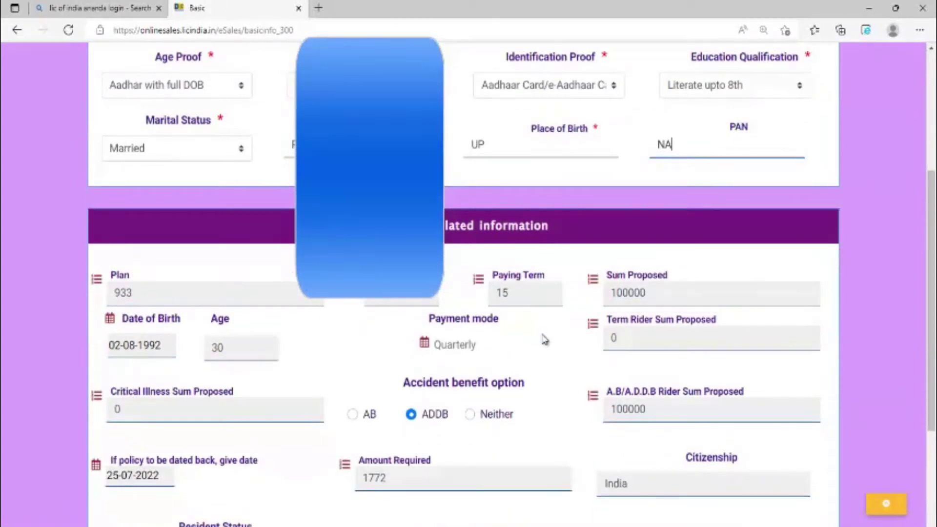
scroll(545, 340, down, 1)
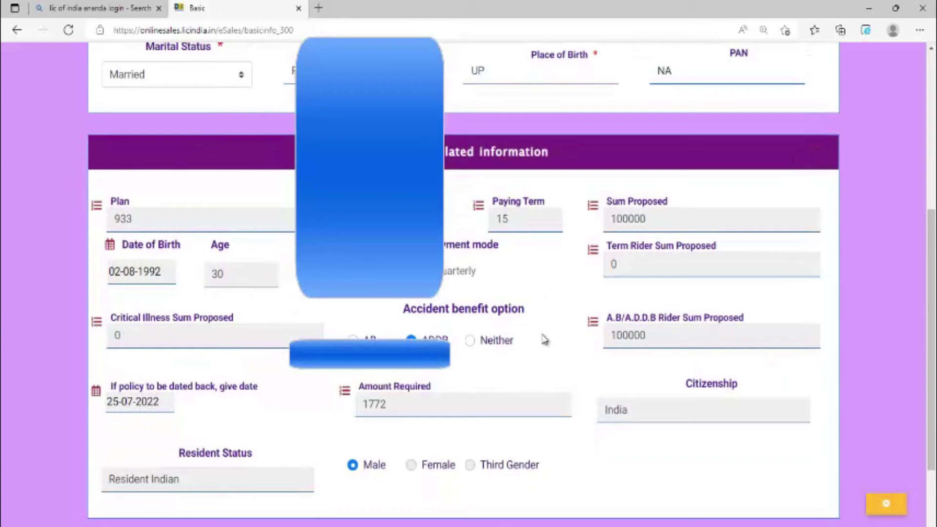
scroll(545, 341, down, 1)
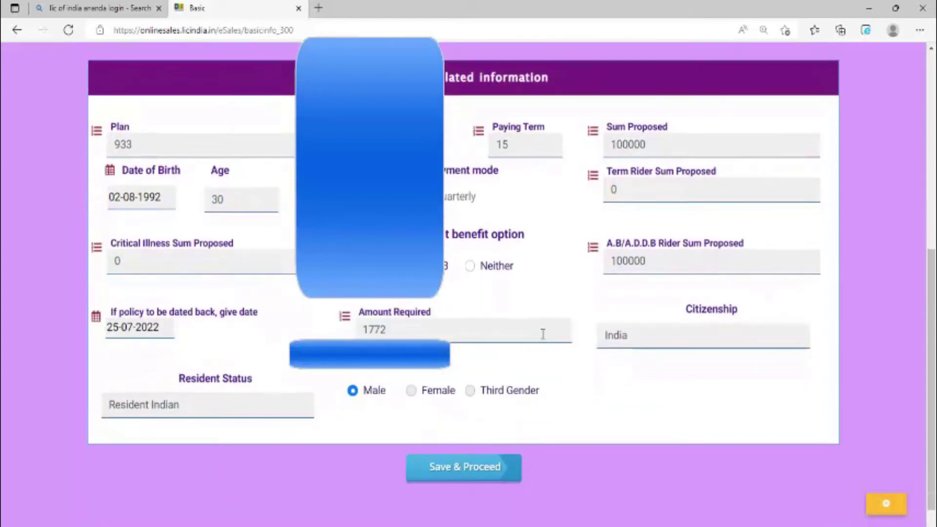
scroll(543, 335, up, 5)
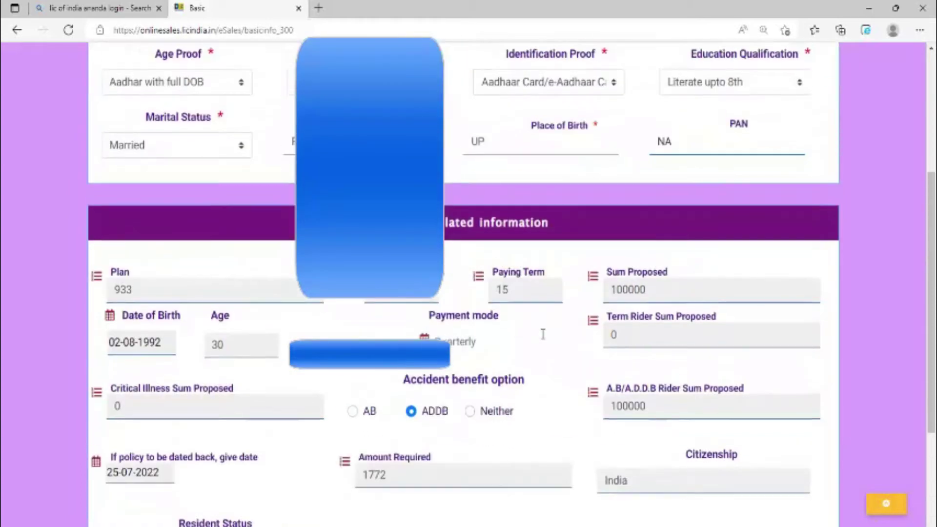
scroll(545, 340, down, 3)
scroll(545, 340, down, 3)
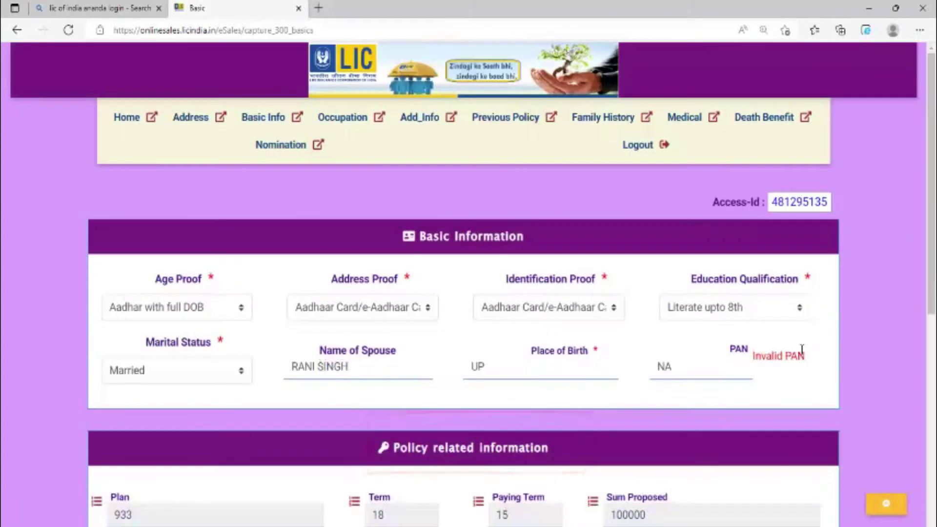
scroll(801, 351, down, 8)
scroll(468, 263, up, 4)
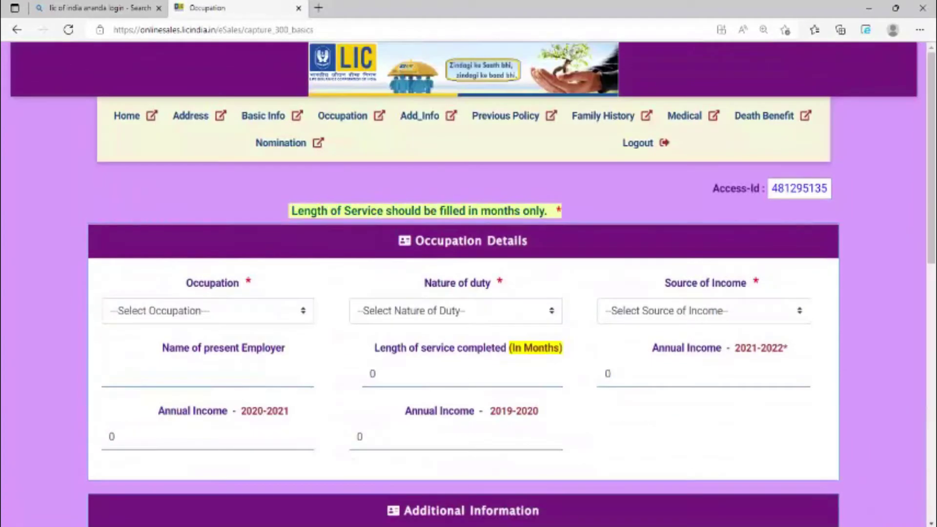
Set occupation, nature of duty and source of income all to Others.
scroll(468, 263, down, 3)
click(291, 168)
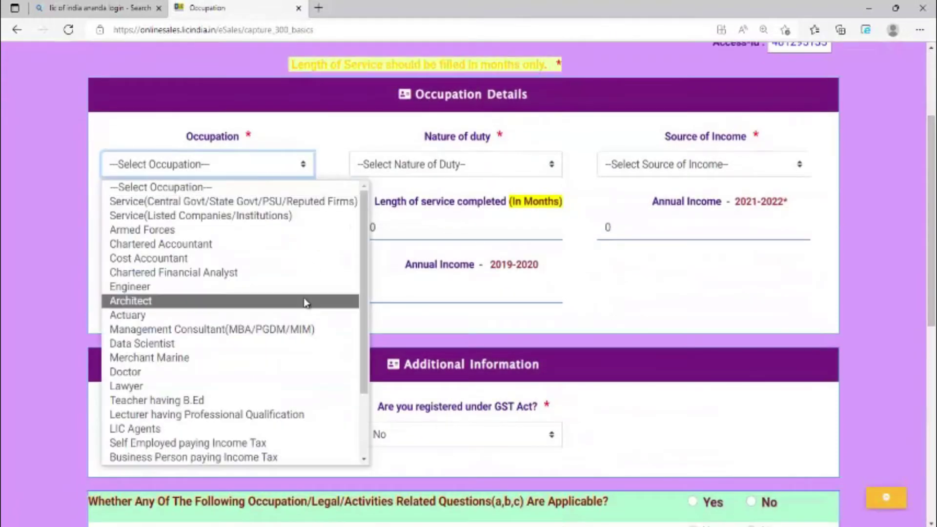
scroll(306, 303, down, 2)
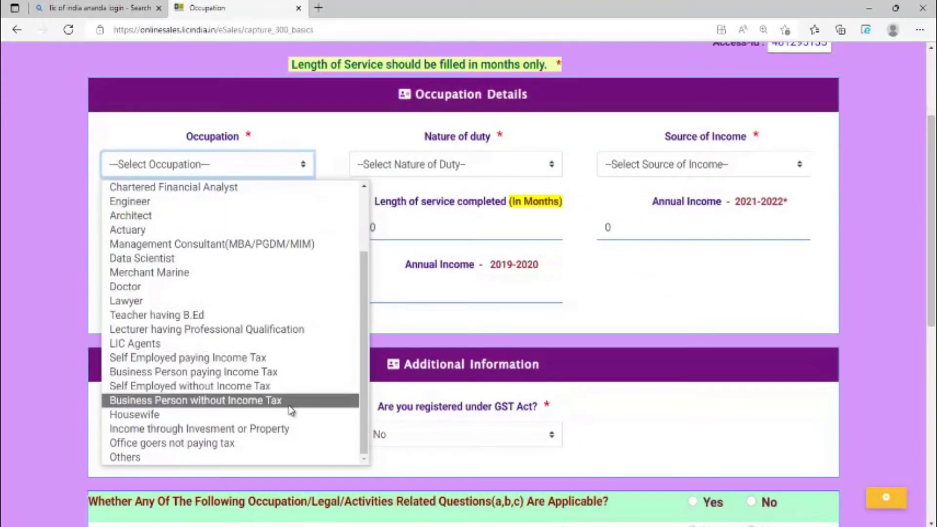
click(169, 459)
click(496, 166)
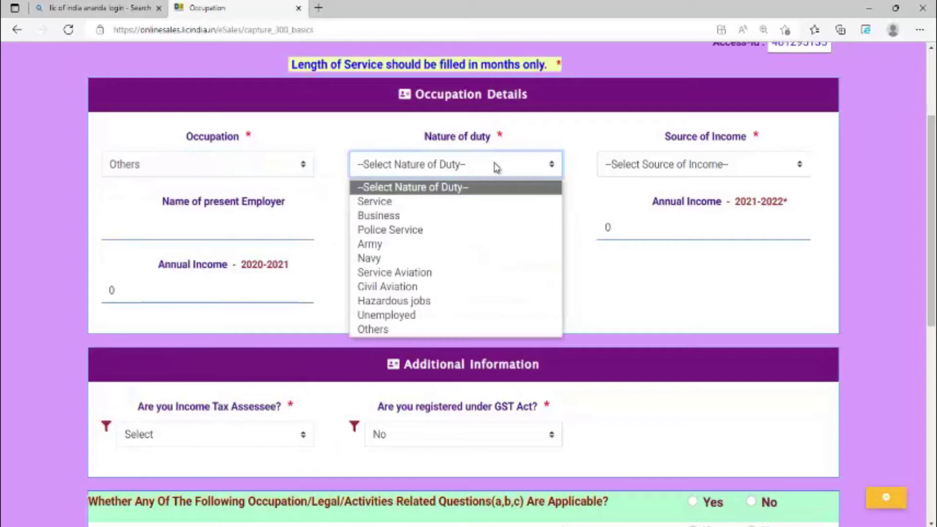
click(414, 329)
click(745, 168)
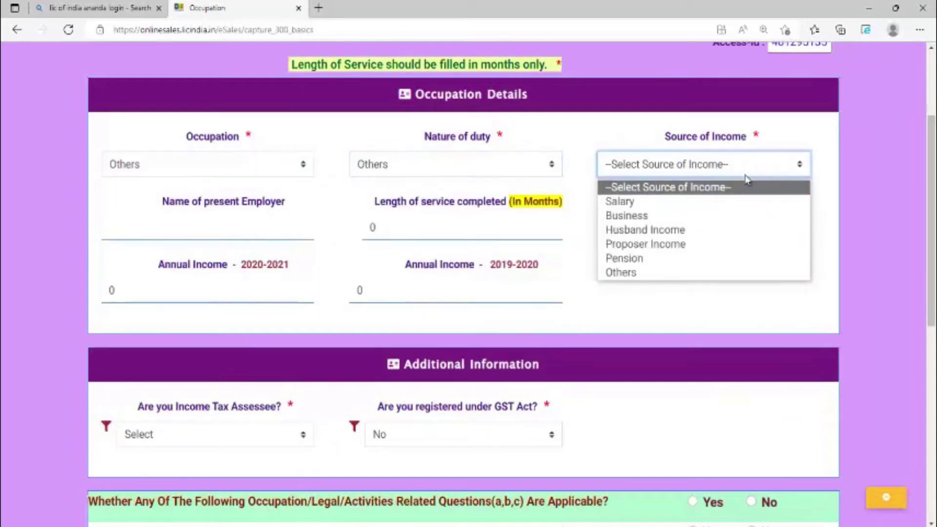
click(650, 277)
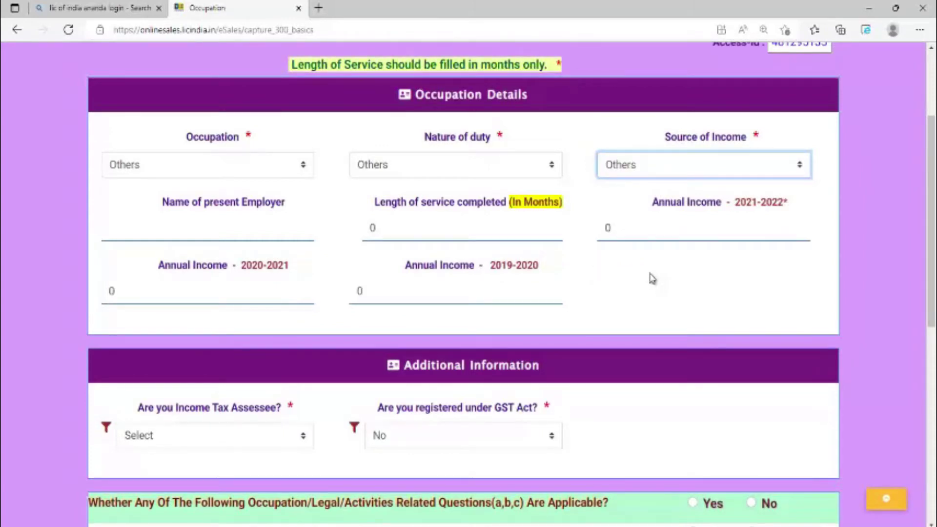
Enter employer Self, 96 months' service, and annual incomes 240000, 200000 and 200000.
click(225, 228)
text(Self)
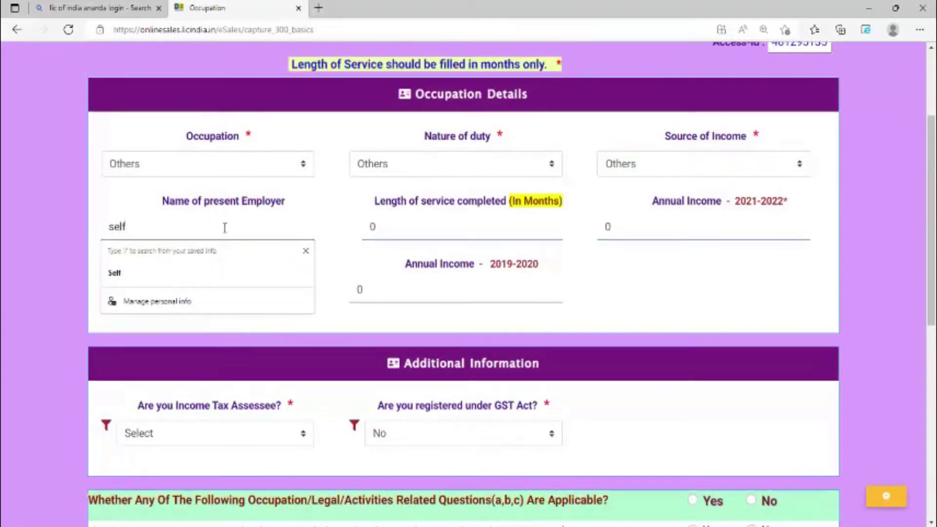
click(407, 225)
key(BackSpace)
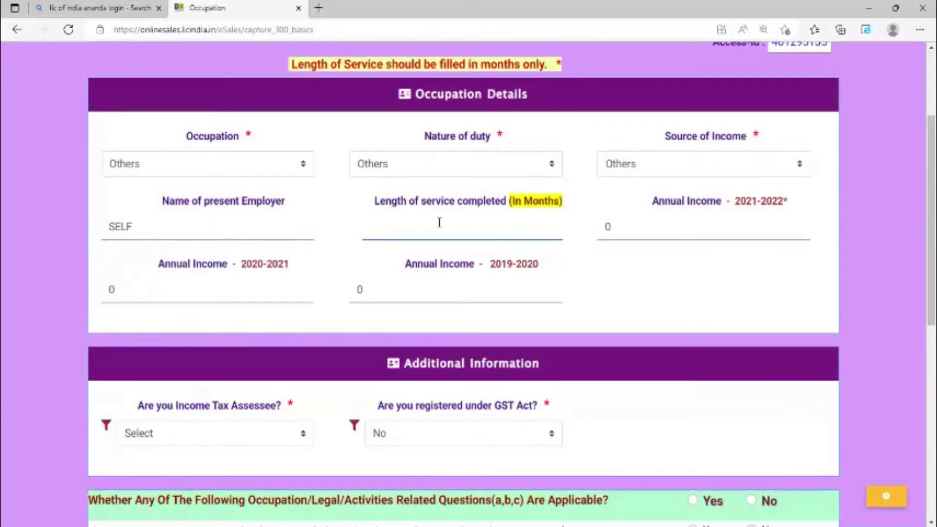
text(96)
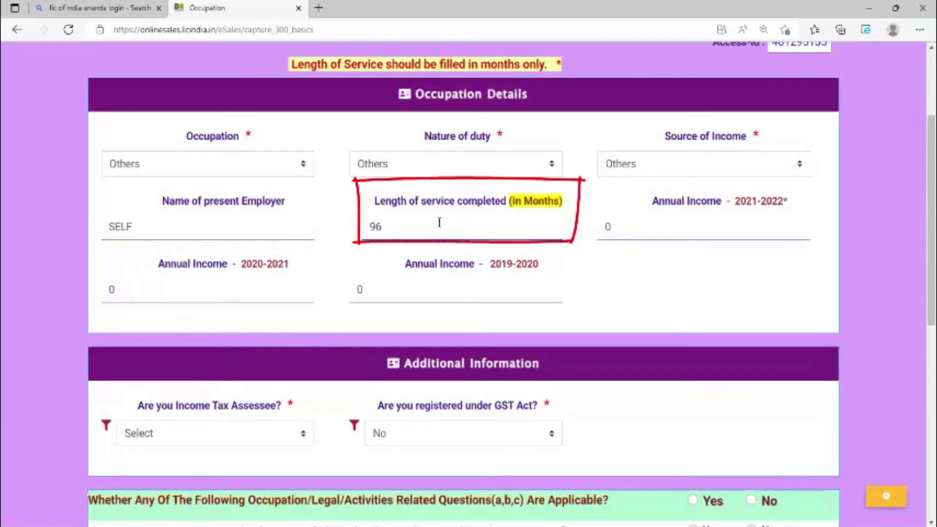
click(656, 234)
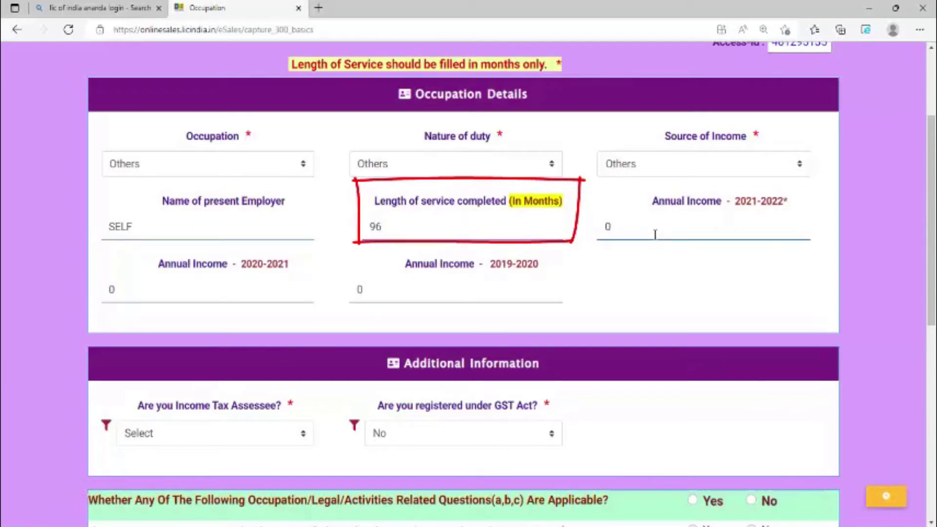
key(BackSpace)
text(240000)
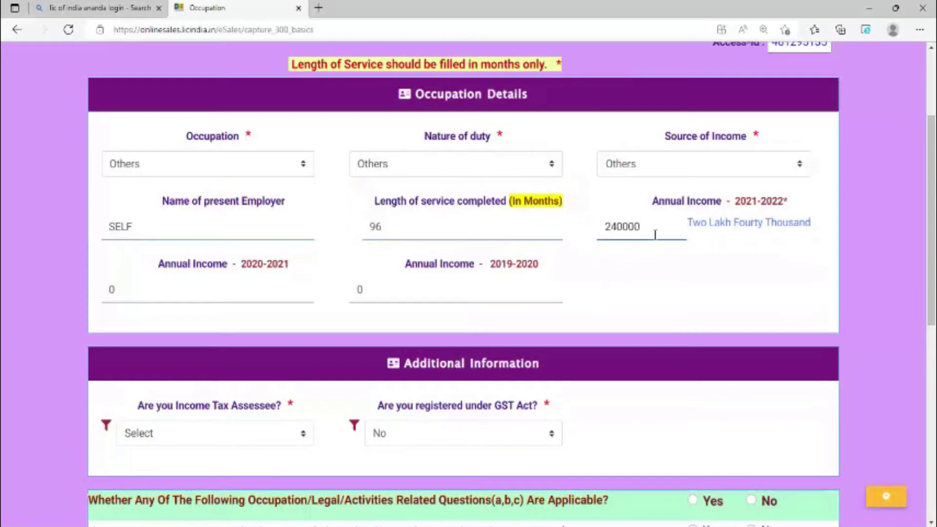
click(158, 288)
text(20)
key(BackSpace)
key(BackSpace)
text(200000)
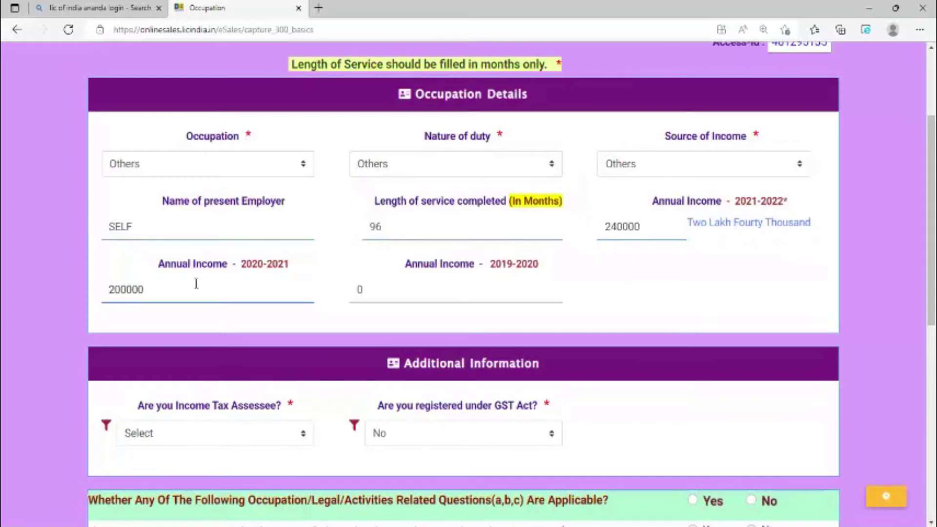
click(385, 295)
text(200000)
Answer No for income tax assessee and the occupation questions, then submit.
scroll(585, 303, down, 3)
click(214, 286)
click(250, 328)
scroll(468, 293, down, 3)
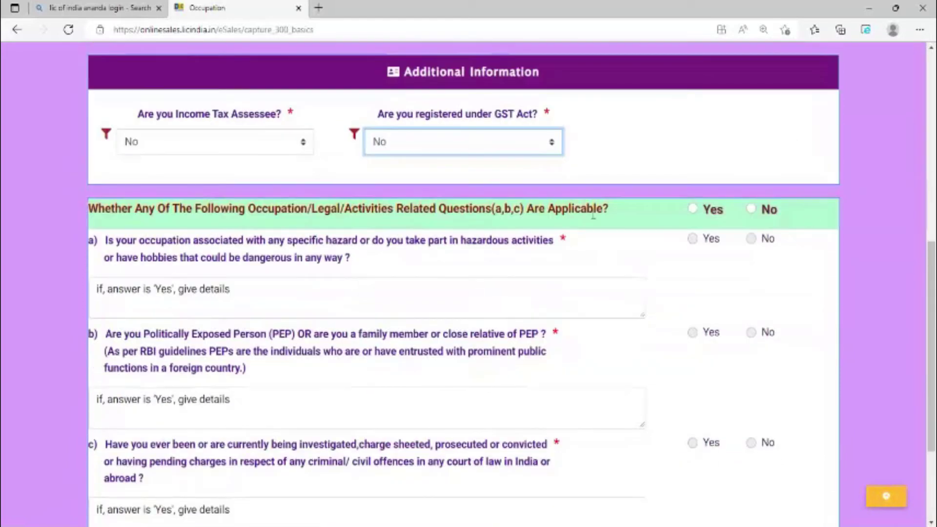
click(751, 196)
click(469, 418)
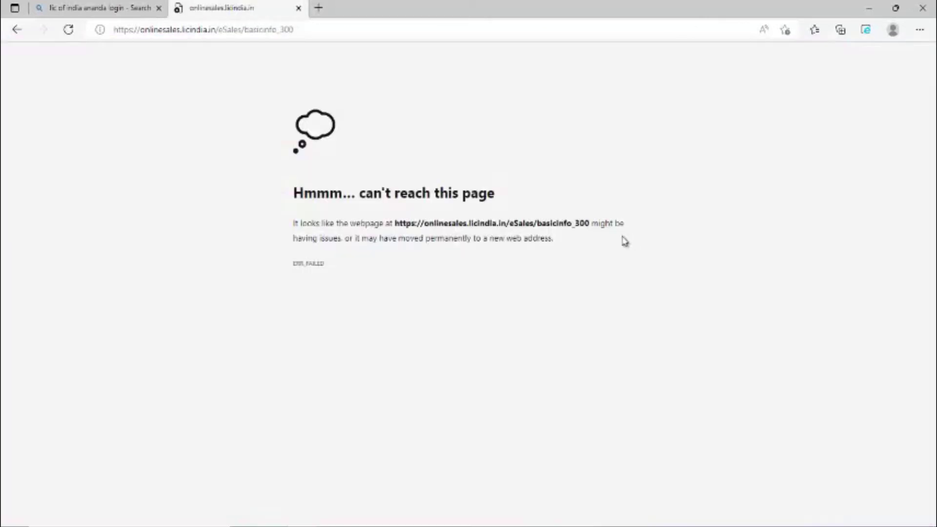
After reloading, replace the NA PAN with the proposer's PAN and save Basic Information.
click(68, 30)
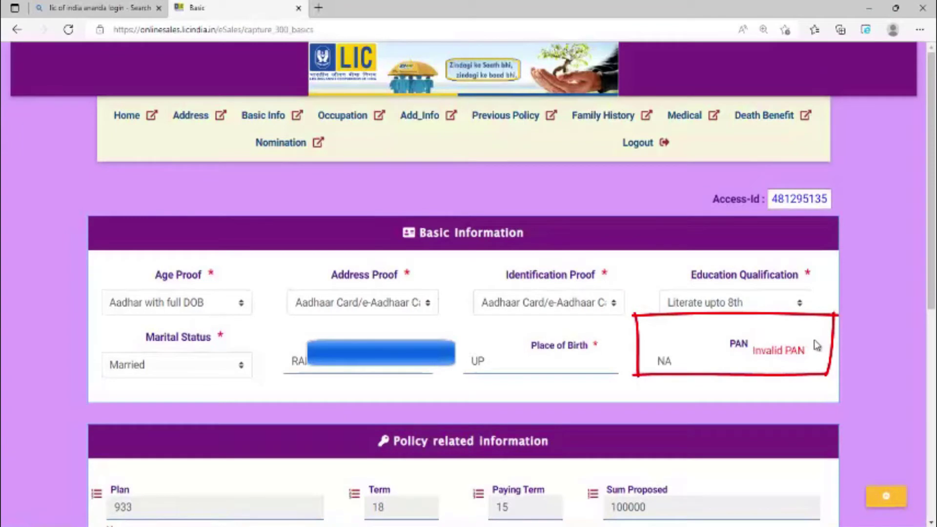
click(701, 363)
key(BackSpace)
key(BackSpace)
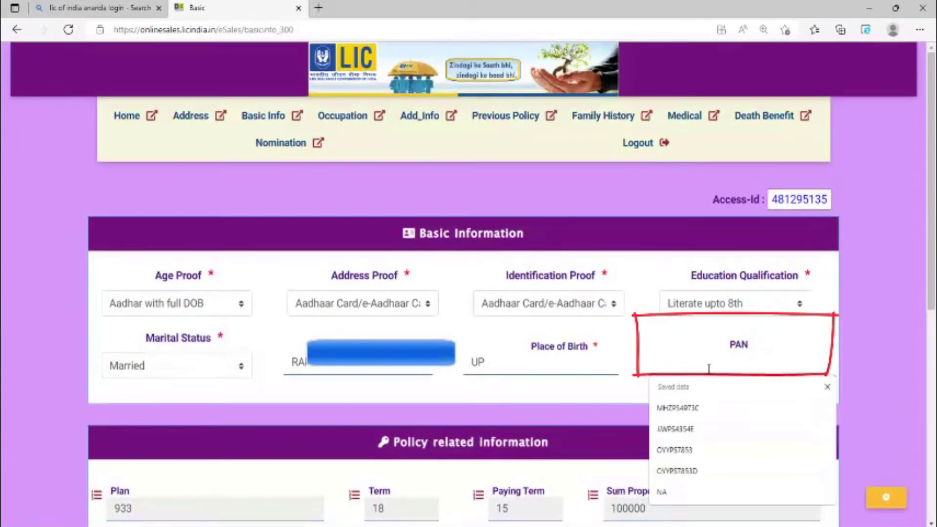
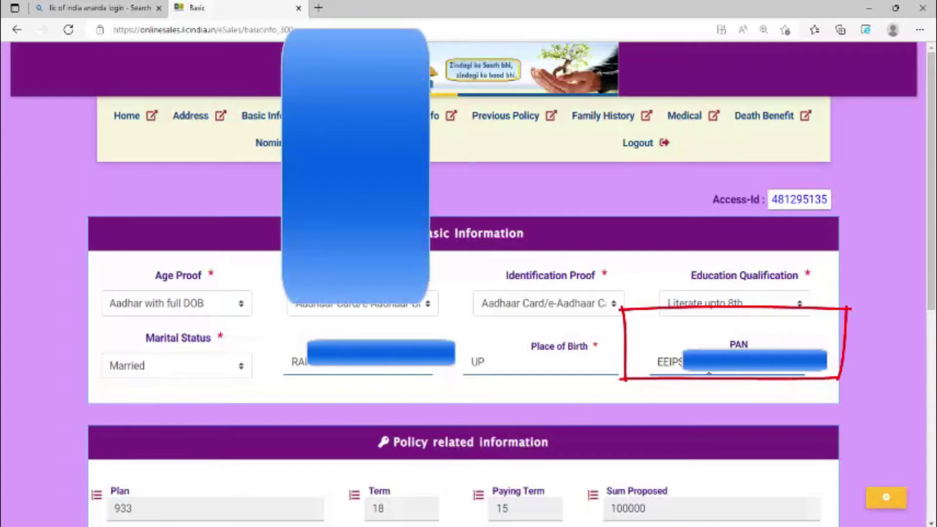
scroll(705, 337, down, 5)
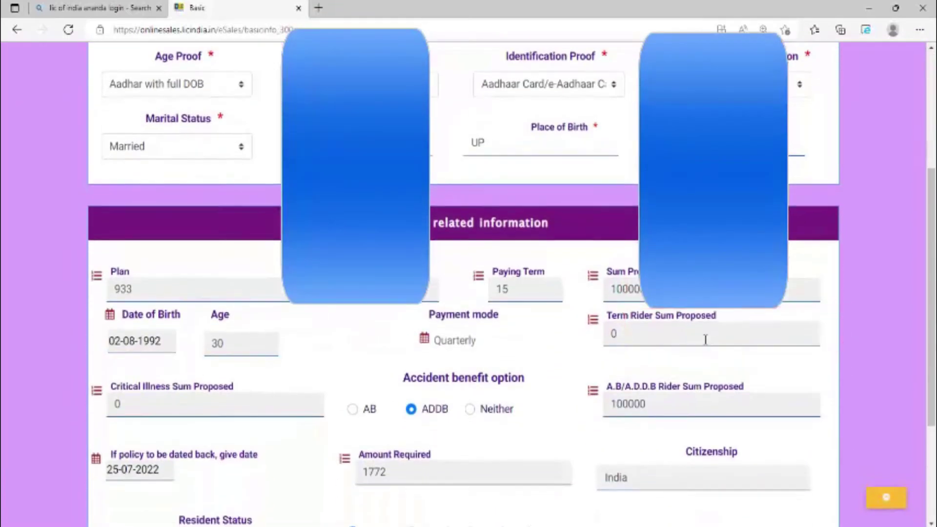
scroll(705, 338, up, 2)
scroll(705, 344, up, 1)
scroll(605, 370, down, 6)
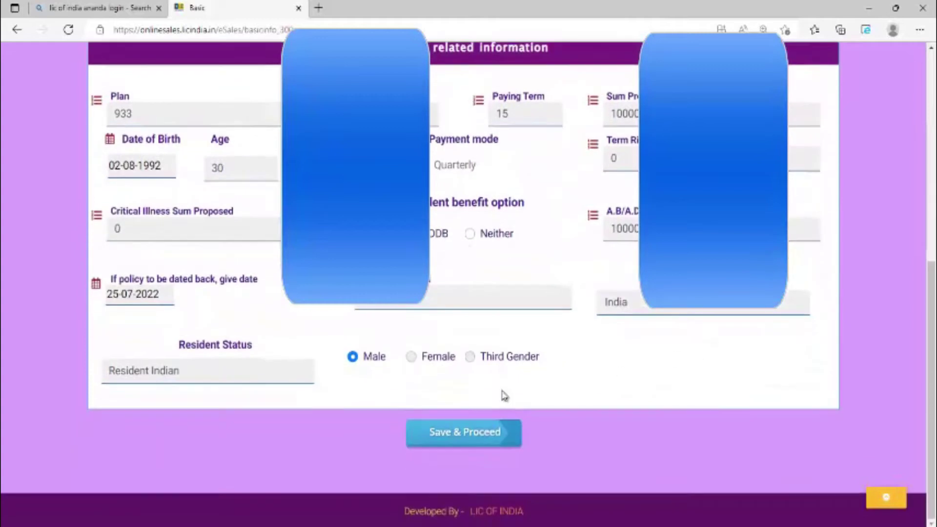
click(469, 433)
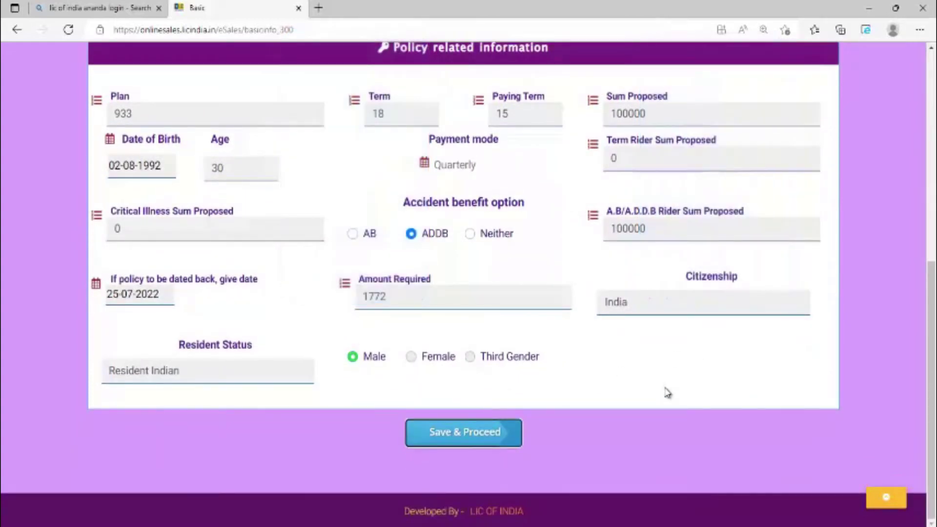
scroll(583, 288, down, 3)
scroll(583, 291, down, 2)
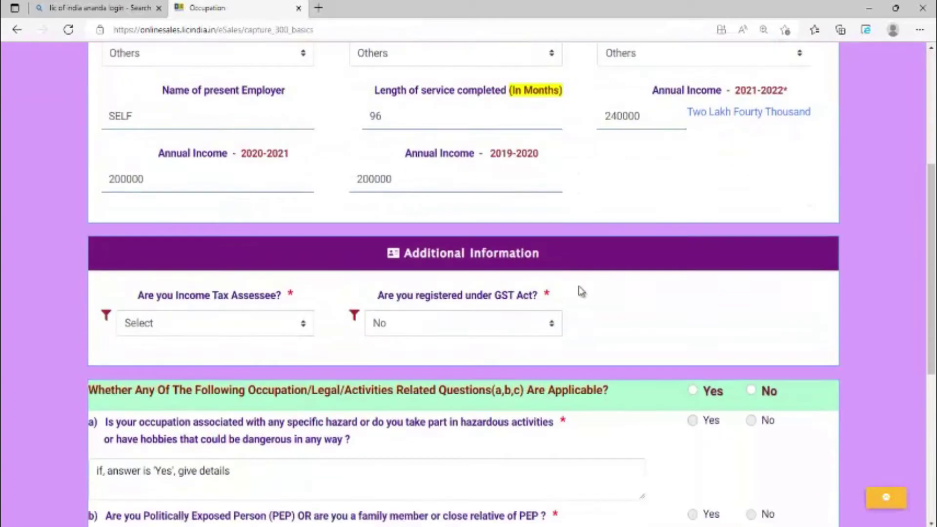
Set Income Tax Assessee and GST to No, mark all occupation questions No, and save.
click(296, 296)
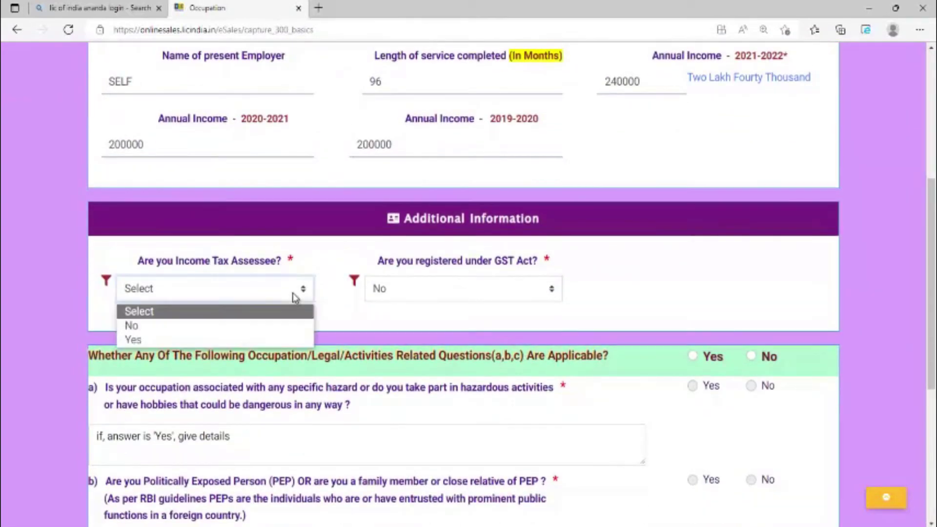
click(258, 327)
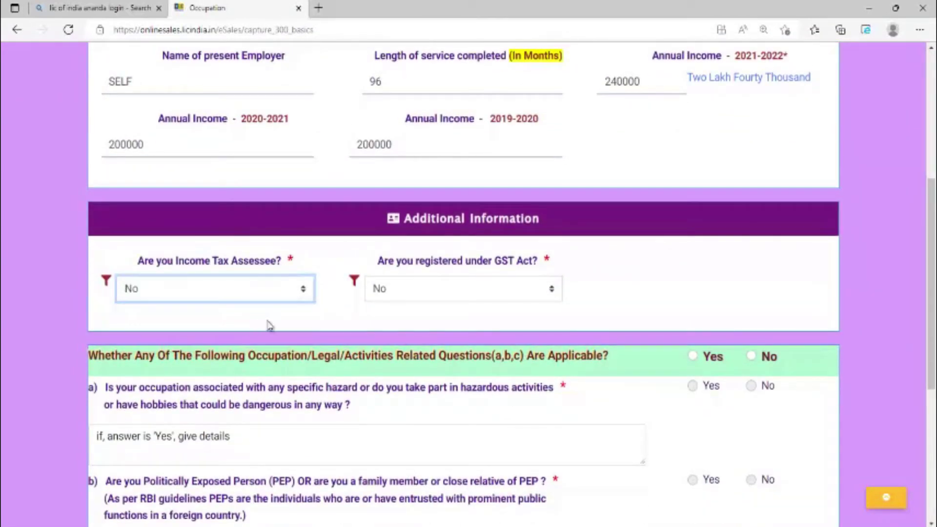
click(502, 296)
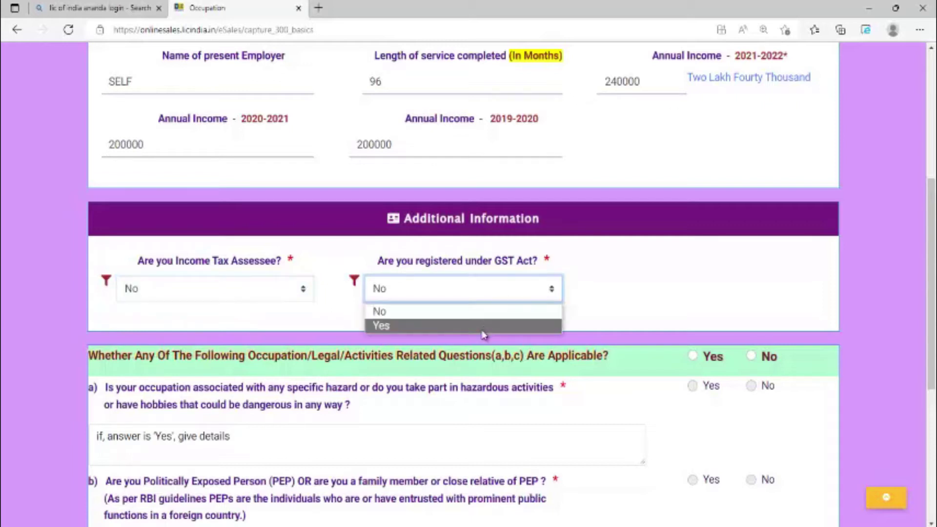
click(482, 312)
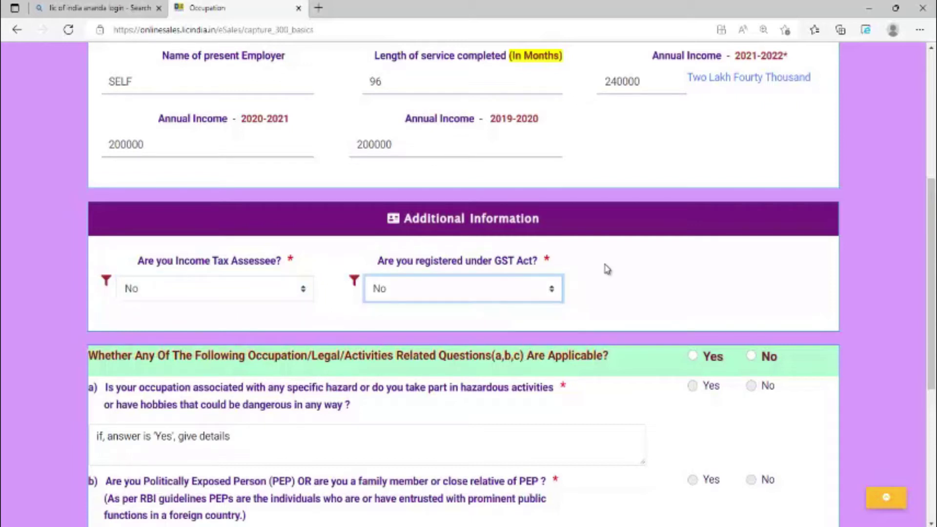
scroll(608, 270, down, 3)
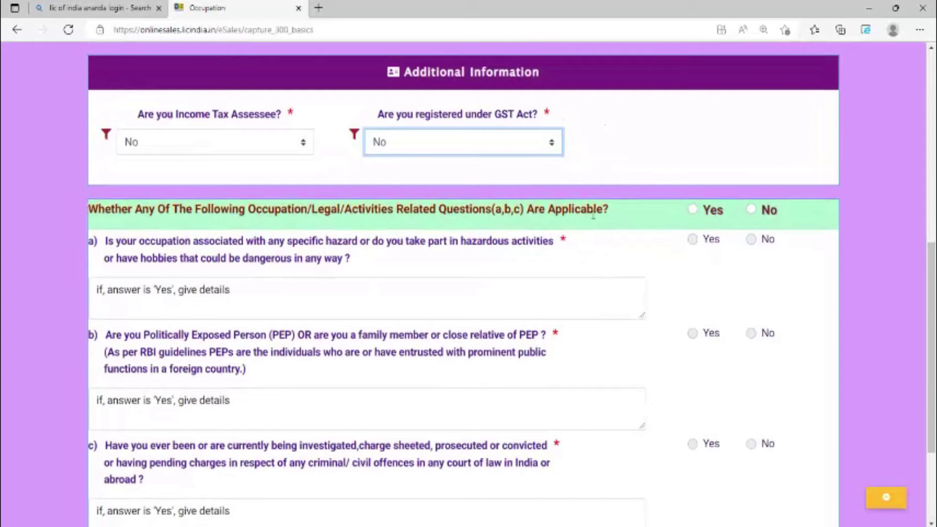
click(750, 209)
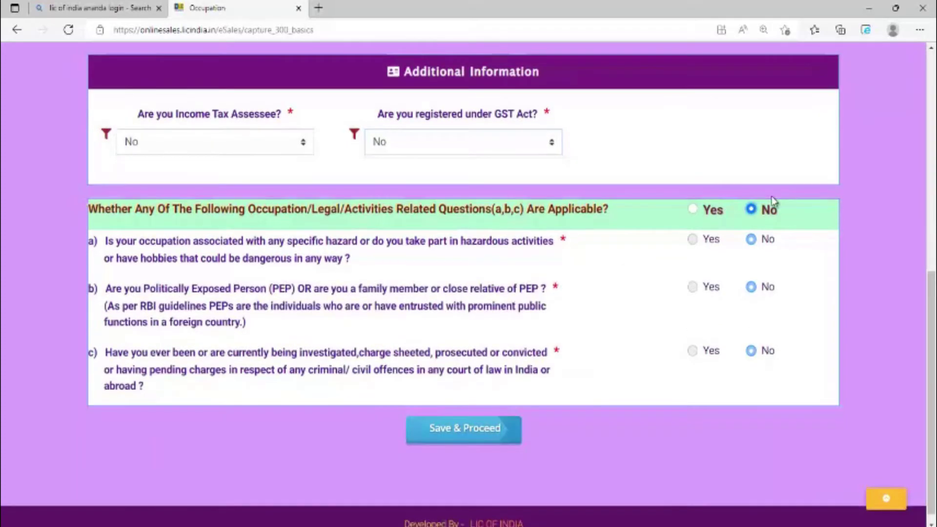
scroll(772, 200, down, 1)
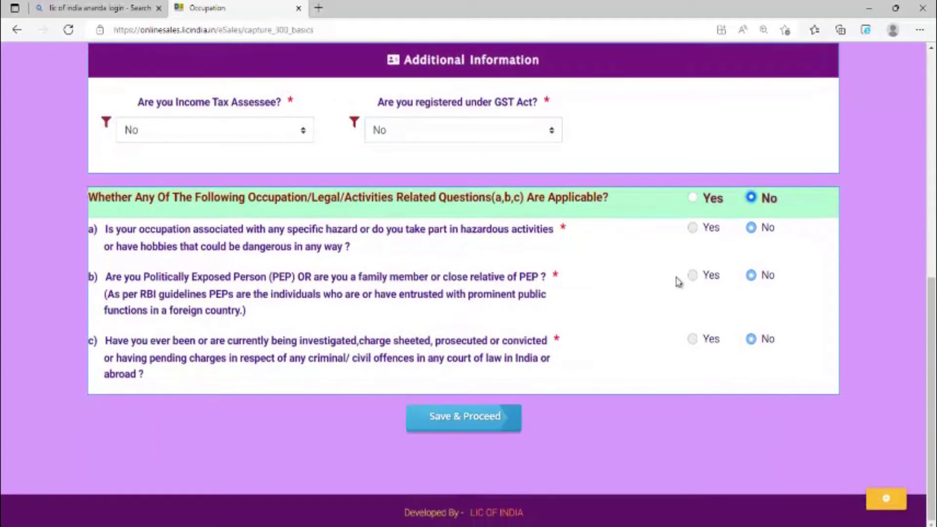
click(470, 423)
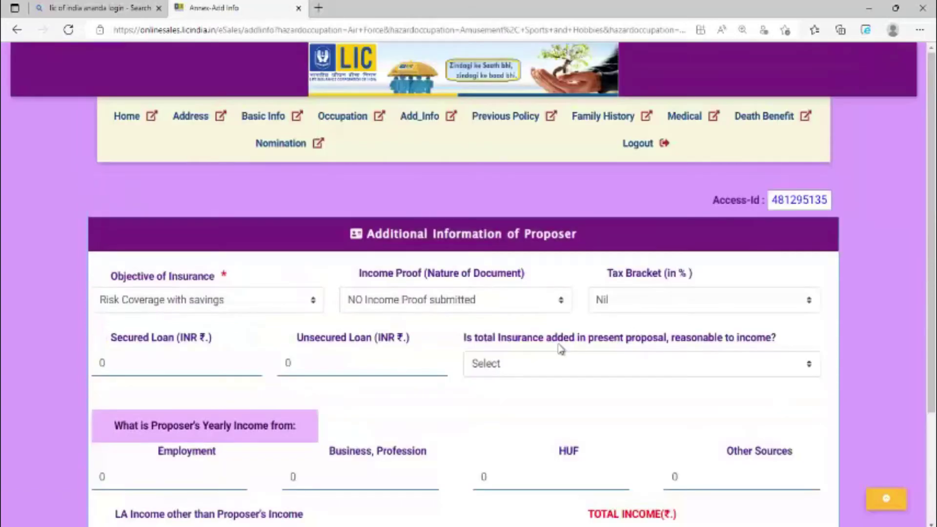
Keep NO Income Proof submitted as income proof and set the tax bracket to Nil.
click(293, 309)
click(291, 306)
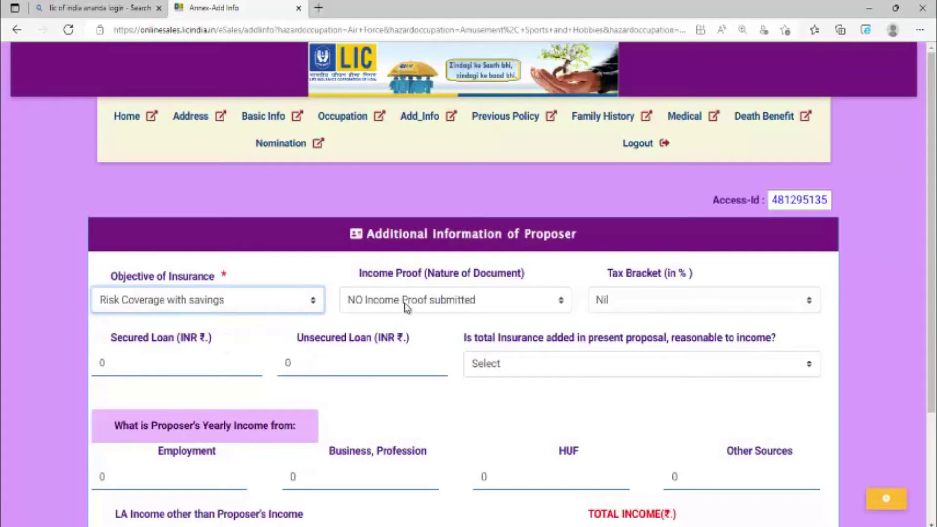
click(471, 307)
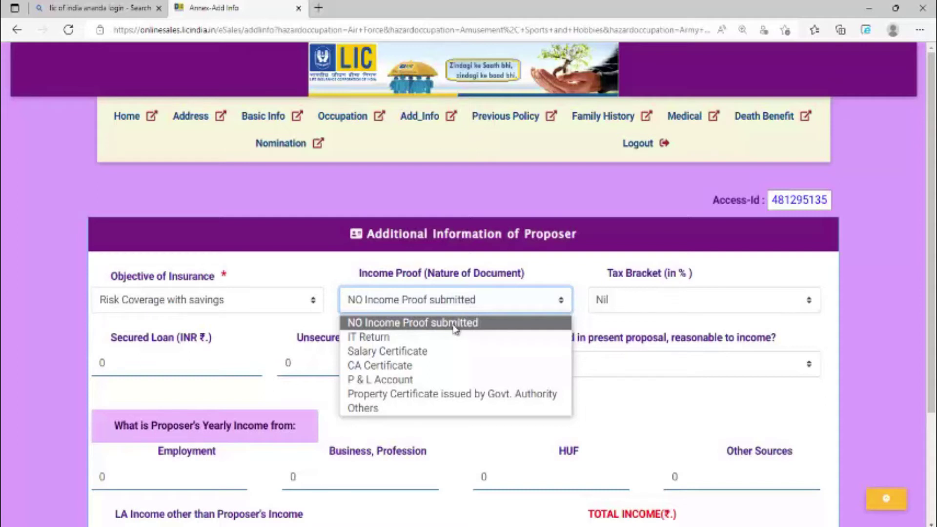
click(454, 323)
click(681, 311)
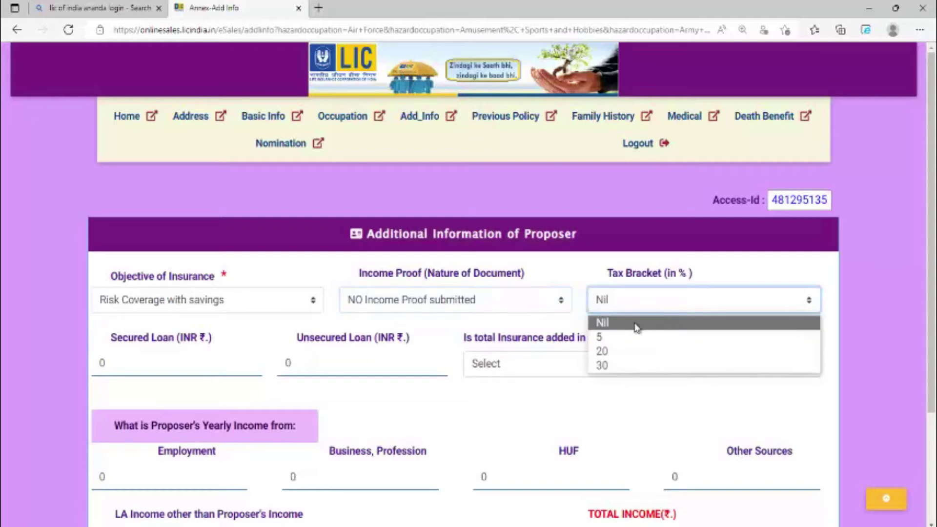
click(632, 324)
Answer Yes to insurance reasonable to income and enter 240000 as Business, Profession income.
scroll(488, 320, down, 1)
scroll(488, 320, down, 1)
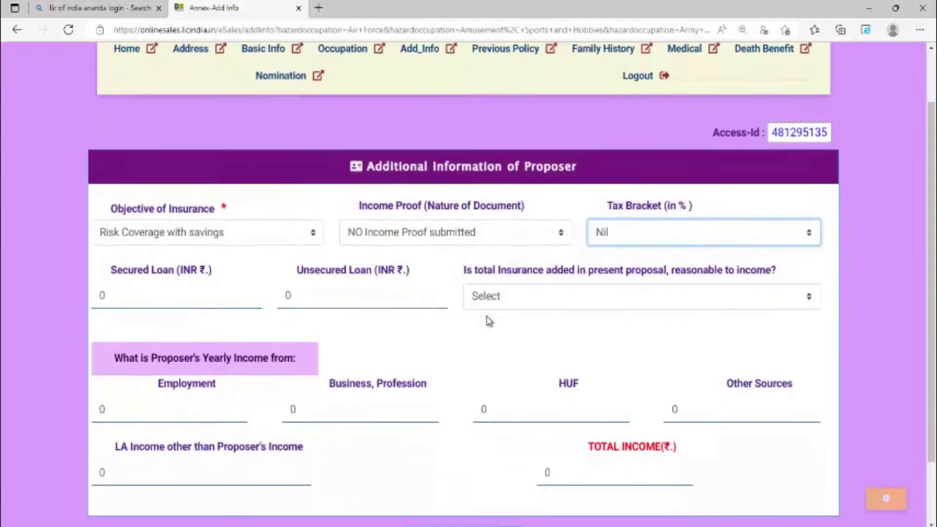
click(158, 291)
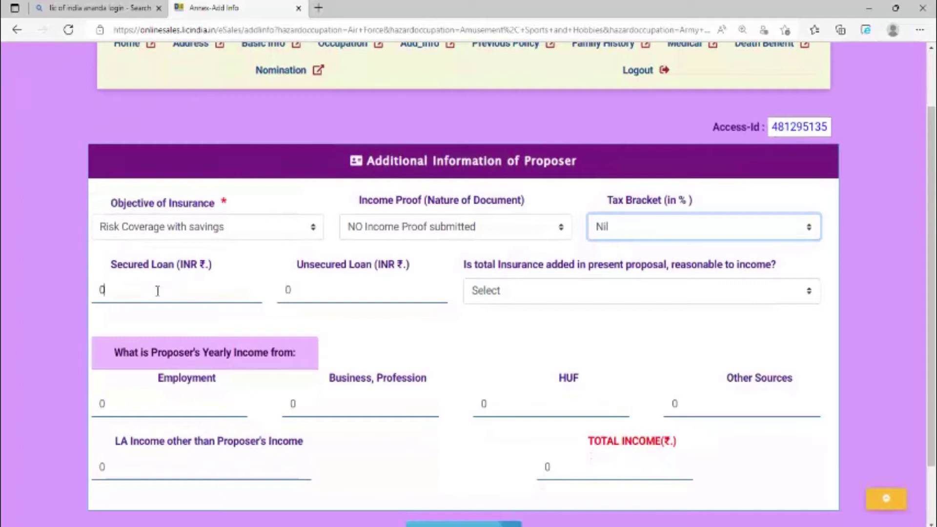
click(364, 290)
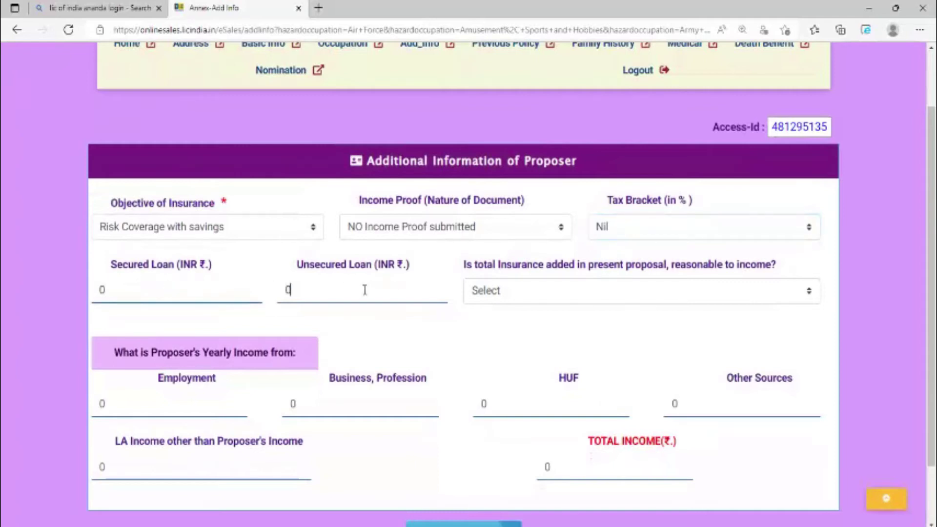
click(725, 302)
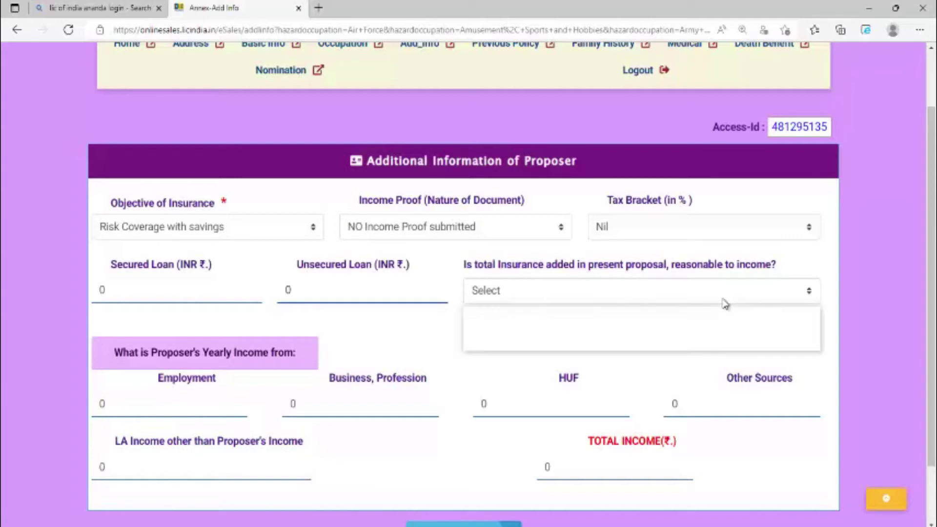
click(530, 335)
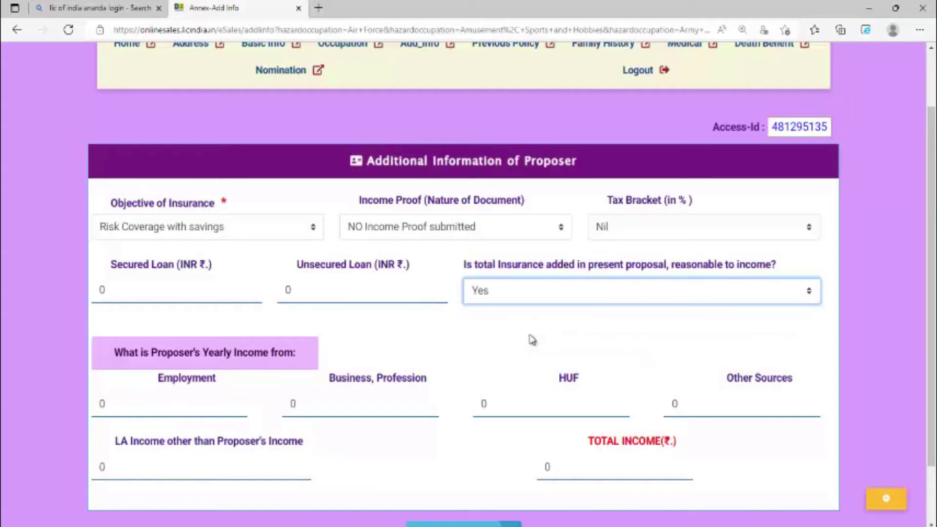
scroll(532, 340, down, 2)
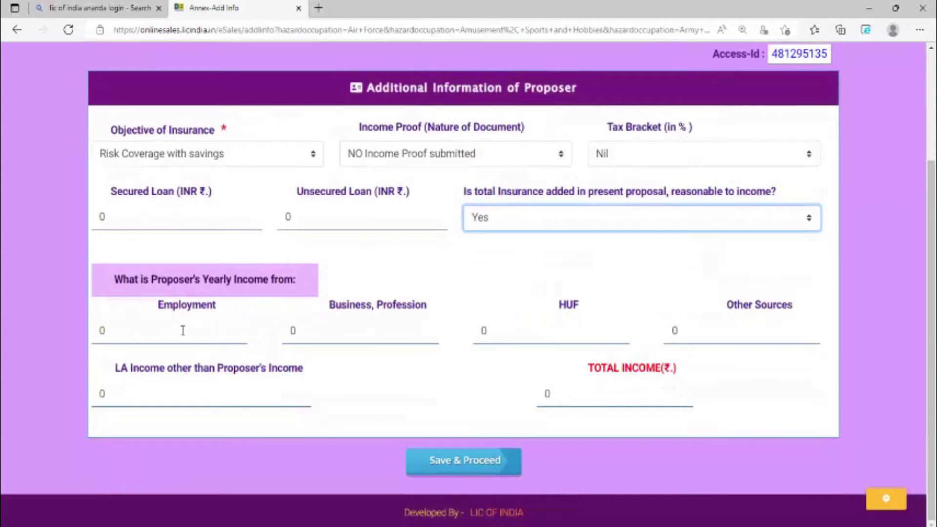
click(183, 331)
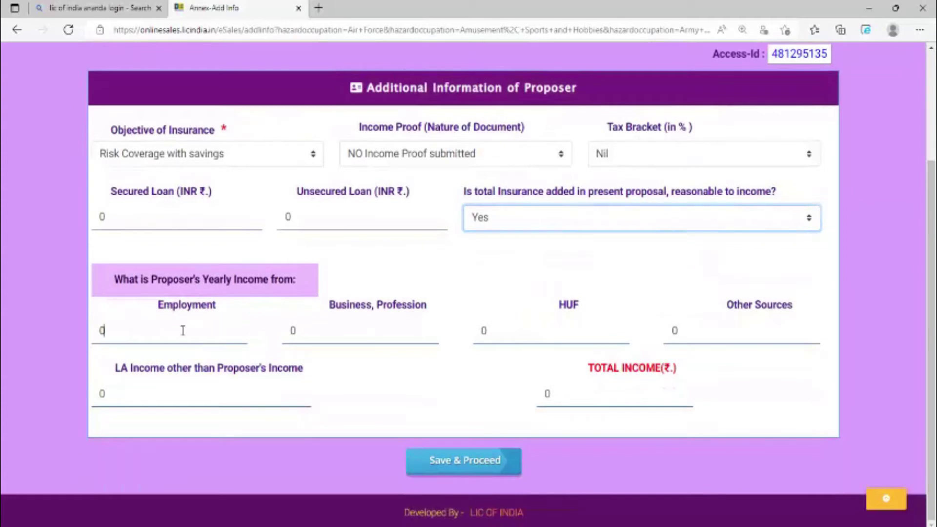
click(389, 321)
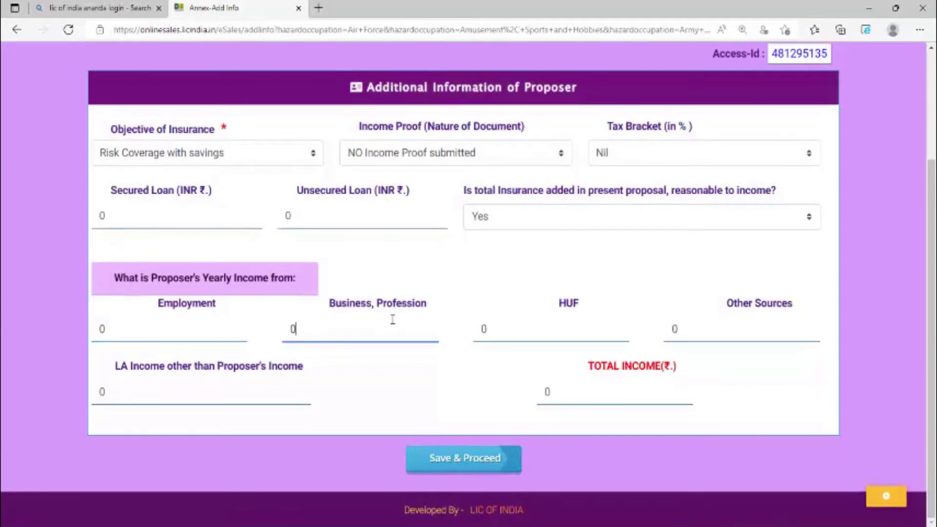
key(BackSpace)
text(2400)
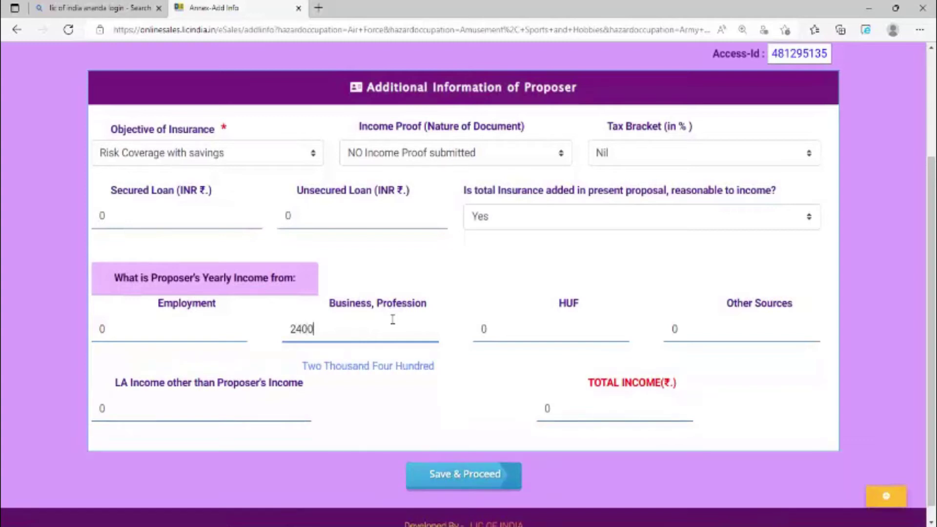
text(00)
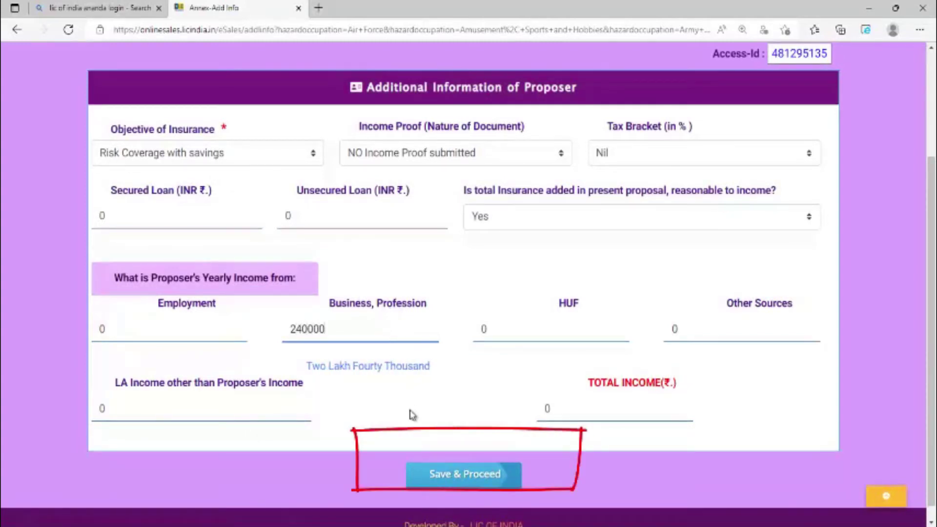
key(Return)
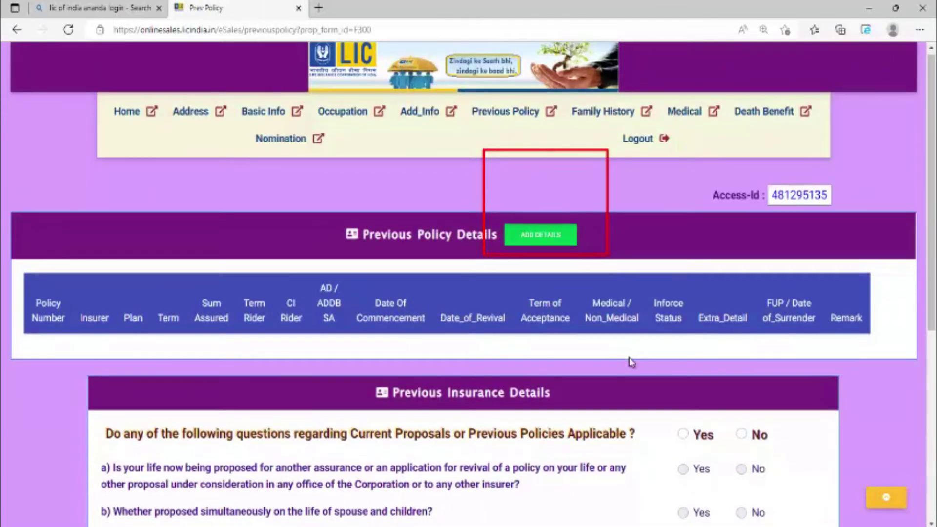
Answer No to the main previous-policy question so all sub-questions are No, and save.
scroll(628, 360, down, 3)
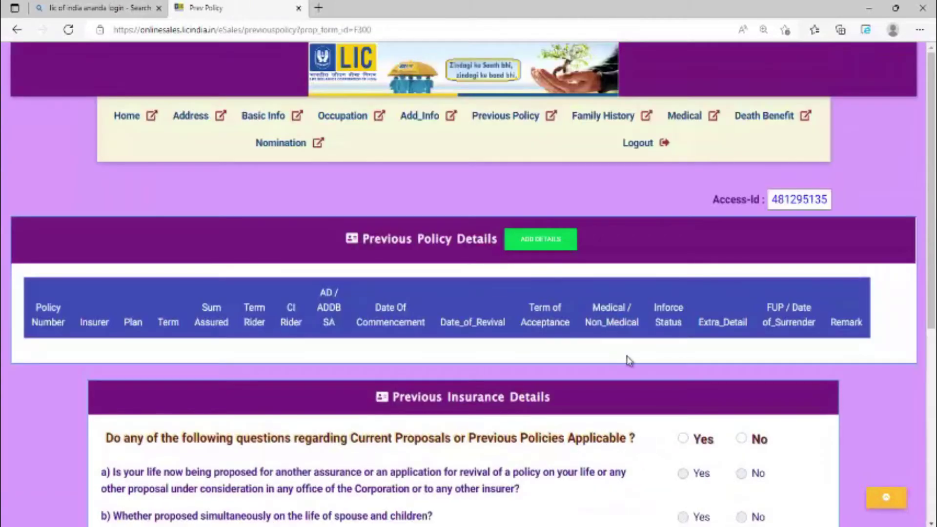
scroll(630, 360, down, 3)
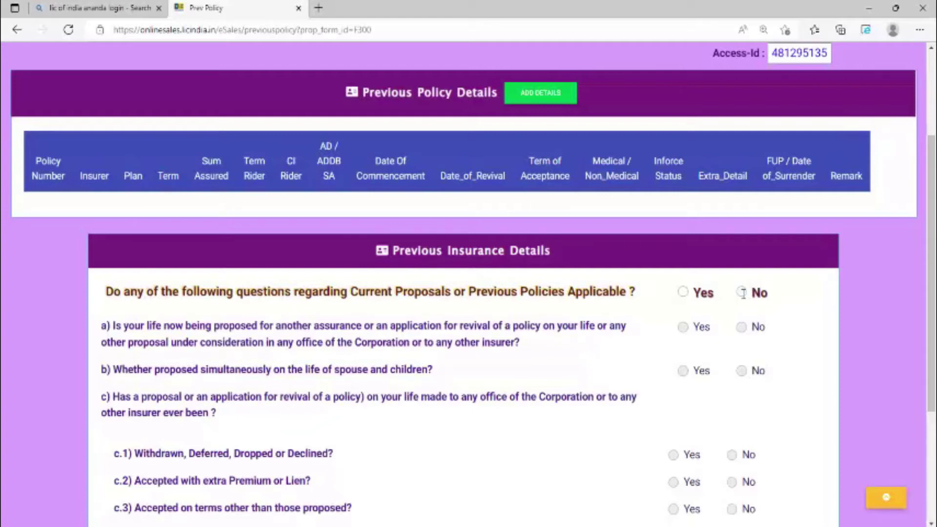
click(742, 293)
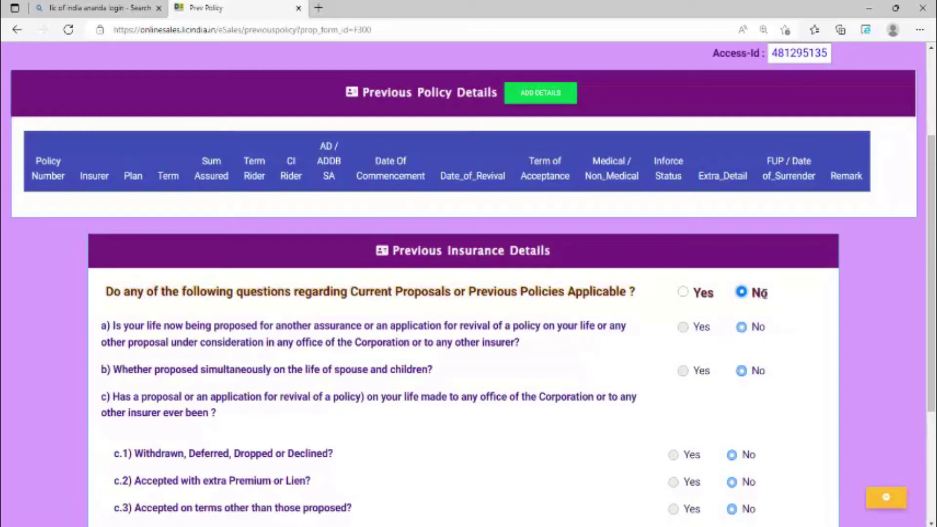
scroll(761, 294, down, 3)
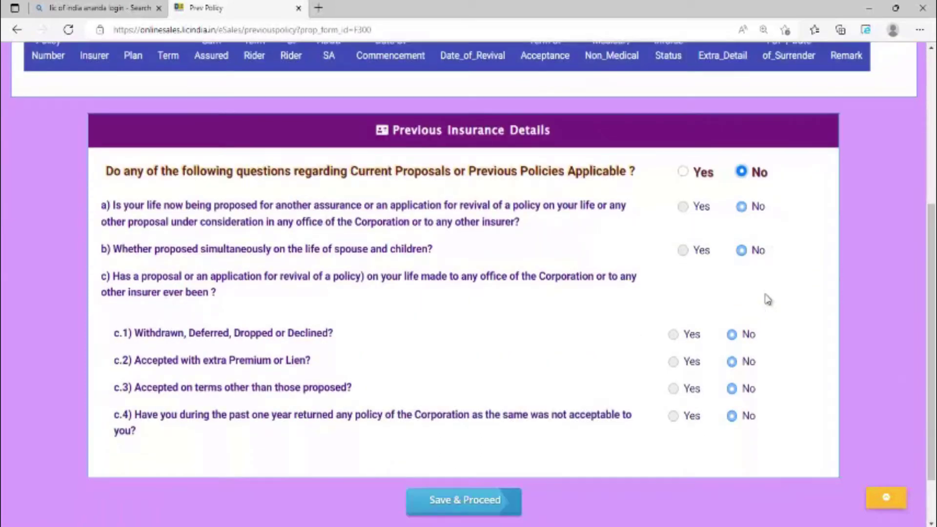
scroll(769, 298, down, 2)
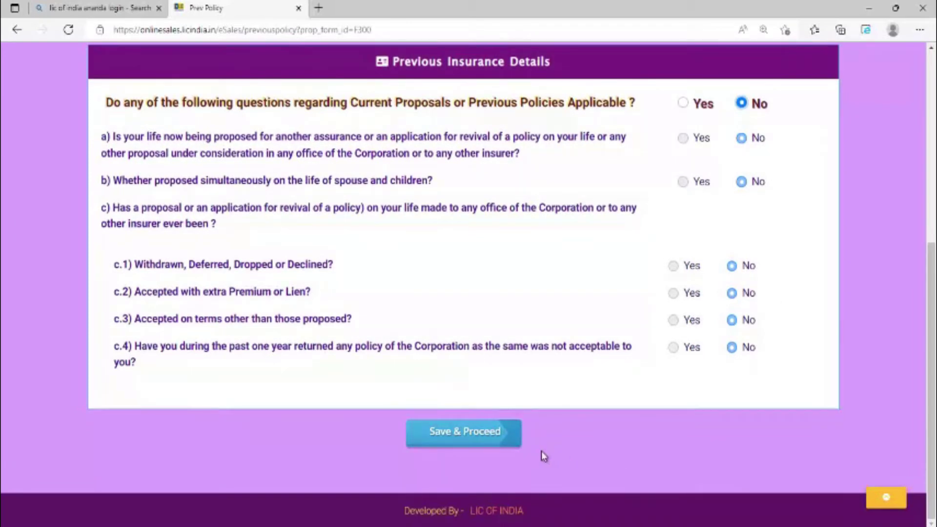
click(484, 443)
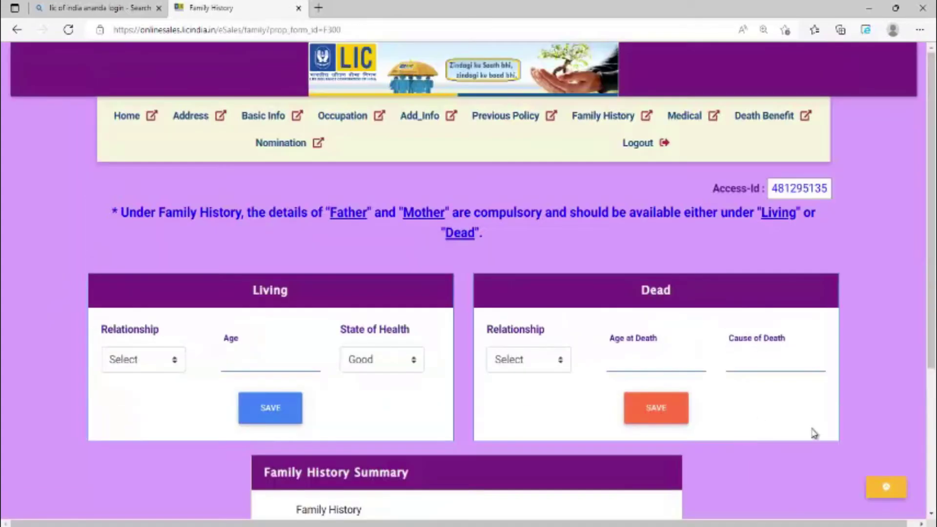
Add Father as a living relative aged 58 in Good health and save the entry.
click(175, 361)
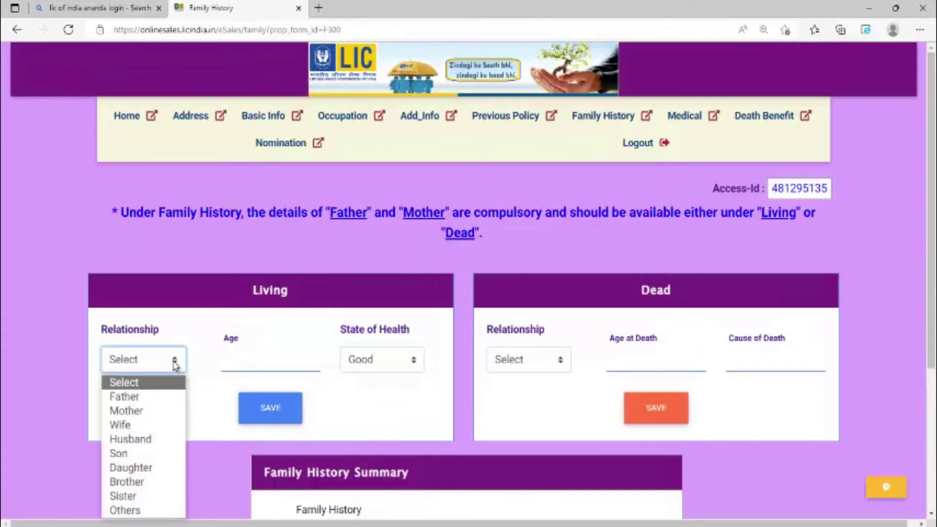
click(147, 396)
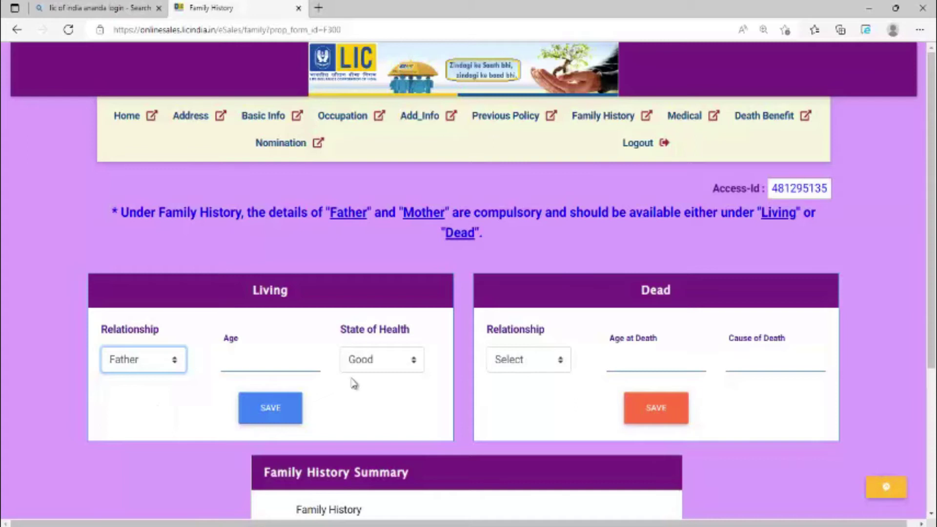
click(147, 360)
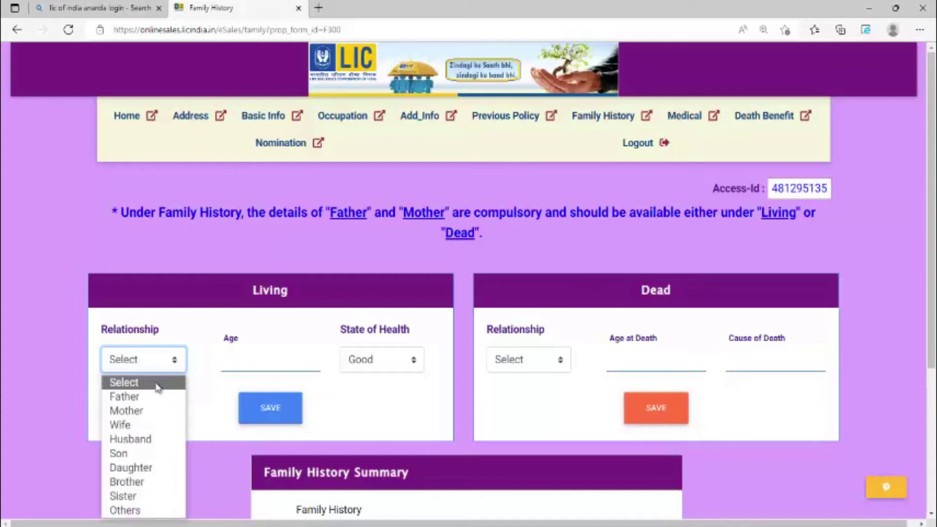
click(147, 396)
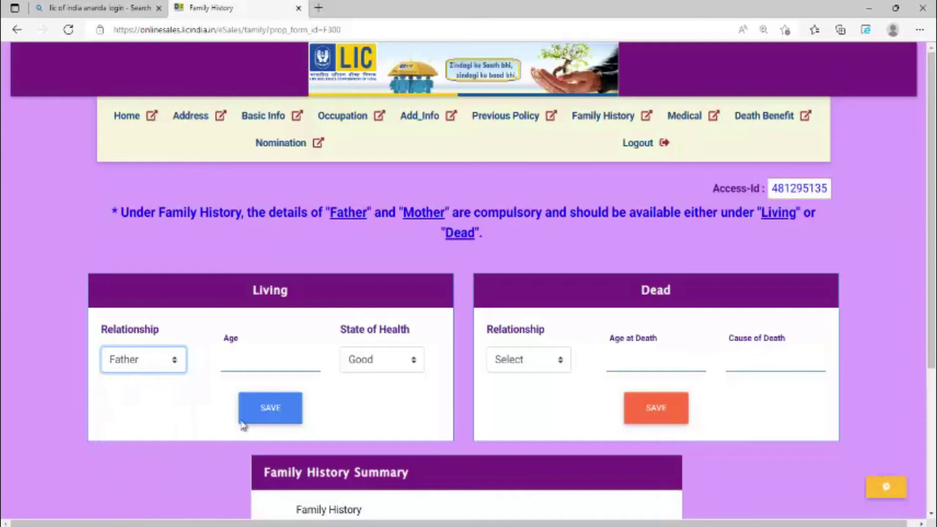
click(253, 367)
text(58)
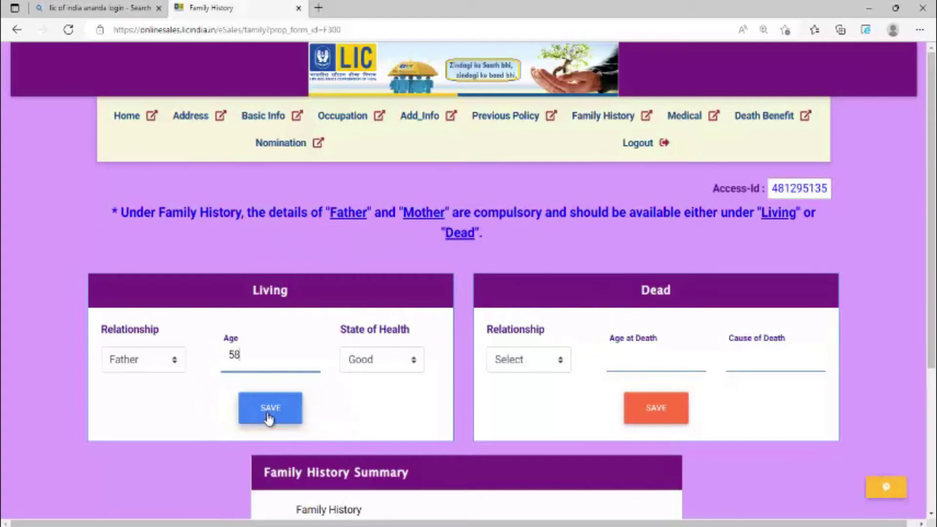
click(269, 415)
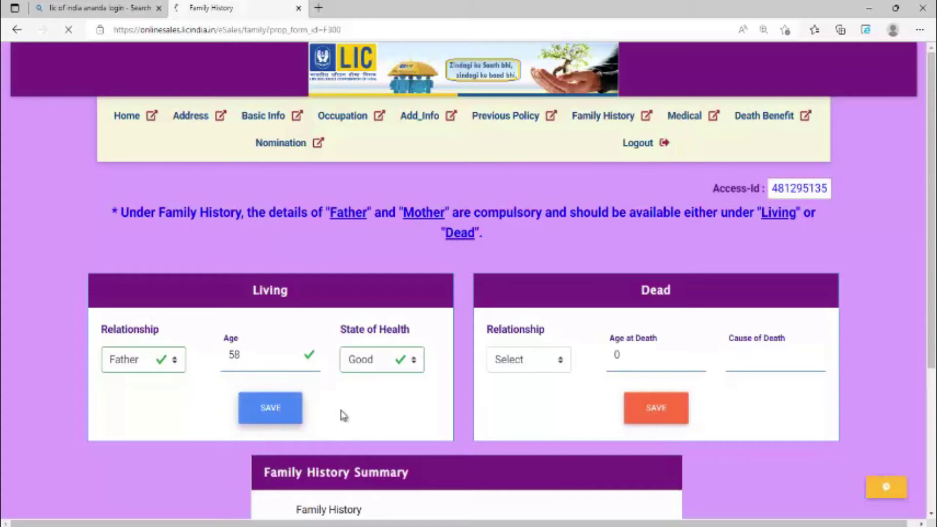
scroll(341, 414, down, 1)
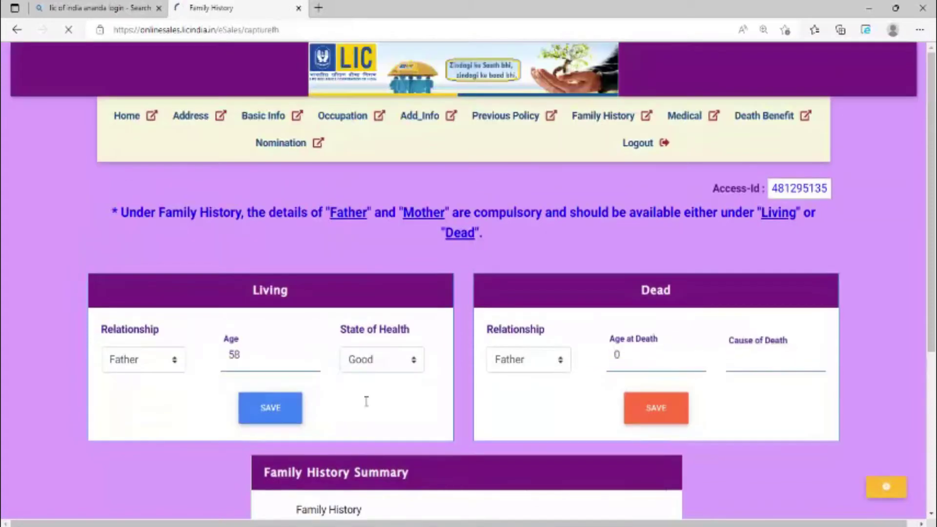
scroll(707, 377, down, 4)
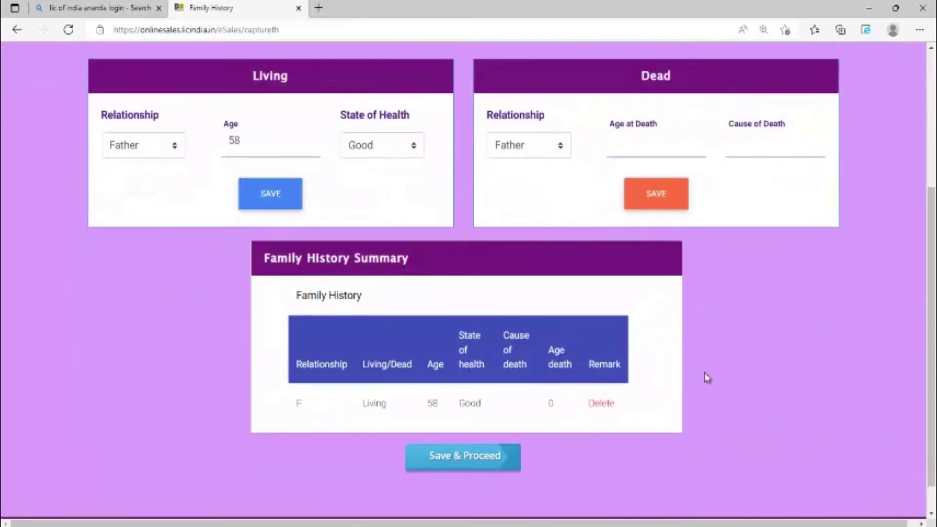
Remove the living father row and save Father as deceased at 58 from ACCIDENT.
click(603, 407)
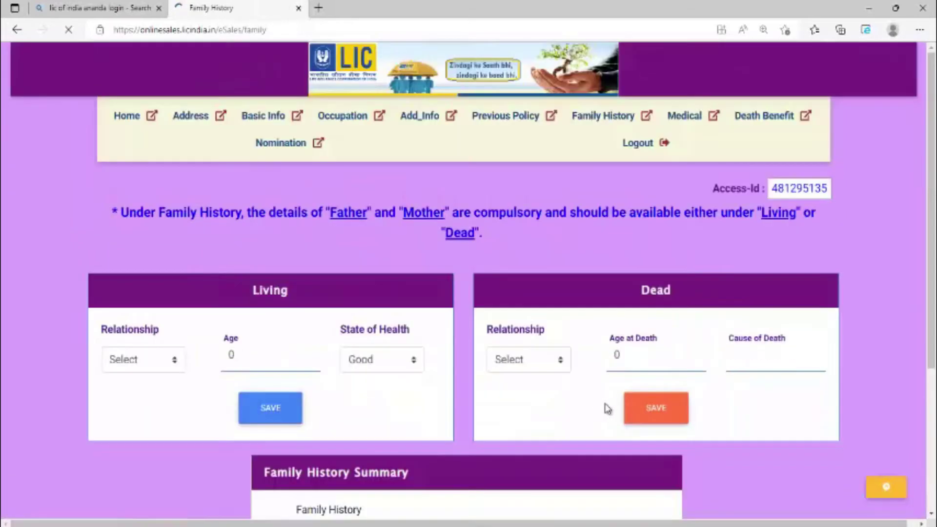
click(547, 362)
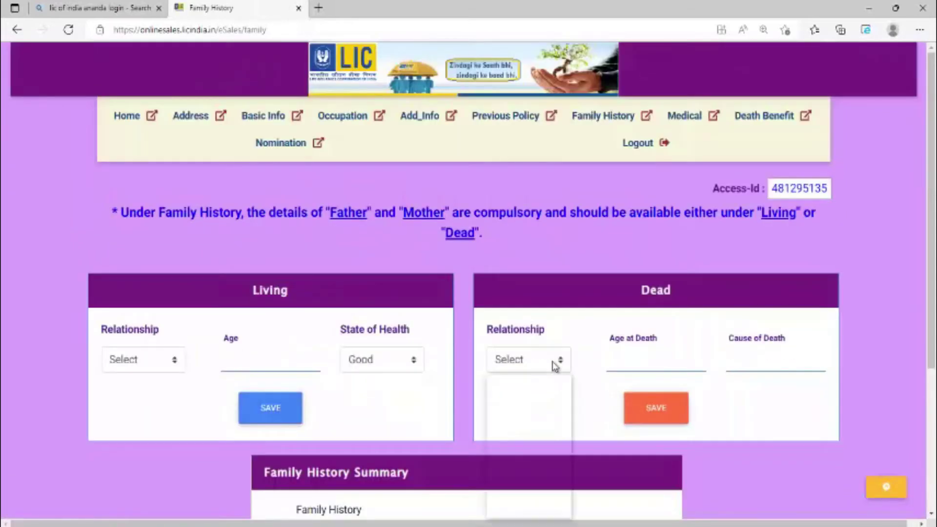
click(529, 396)
click(615, 360)
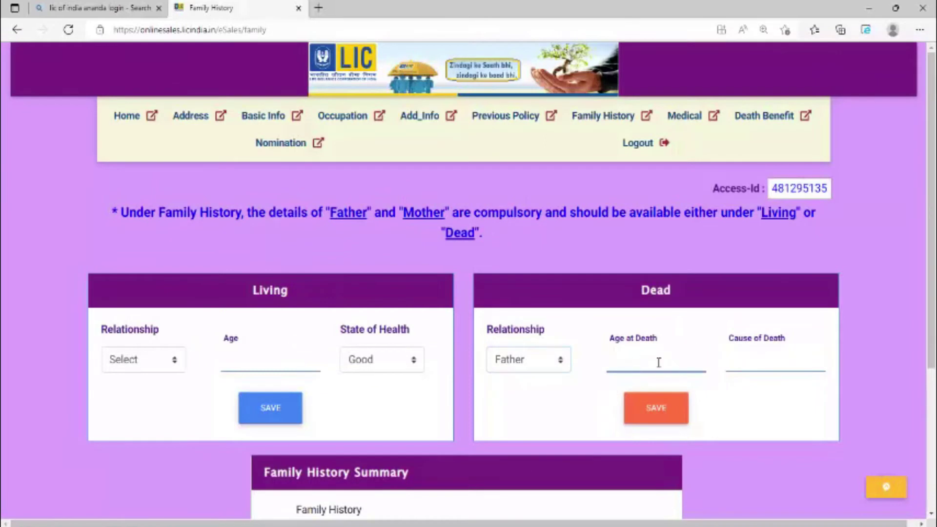
text(58)
click(755, 370)
text(ACCI)
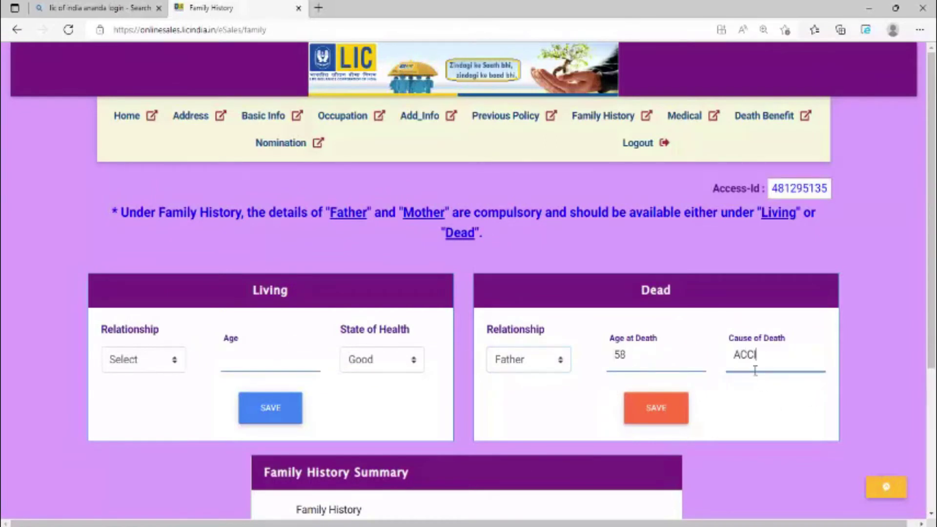
text(DENT)
scroll(757, 331, down, 2)
scroll(758, 332, down, 1)
click(681, 273)
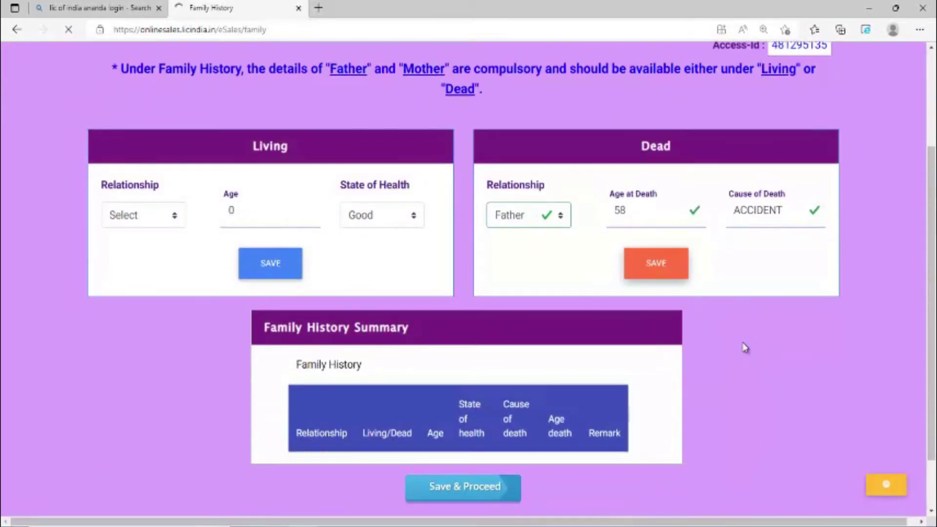
Save the mother as deceased at 45 from HEART ATTACK.
scroll(815, 334, down, 1)
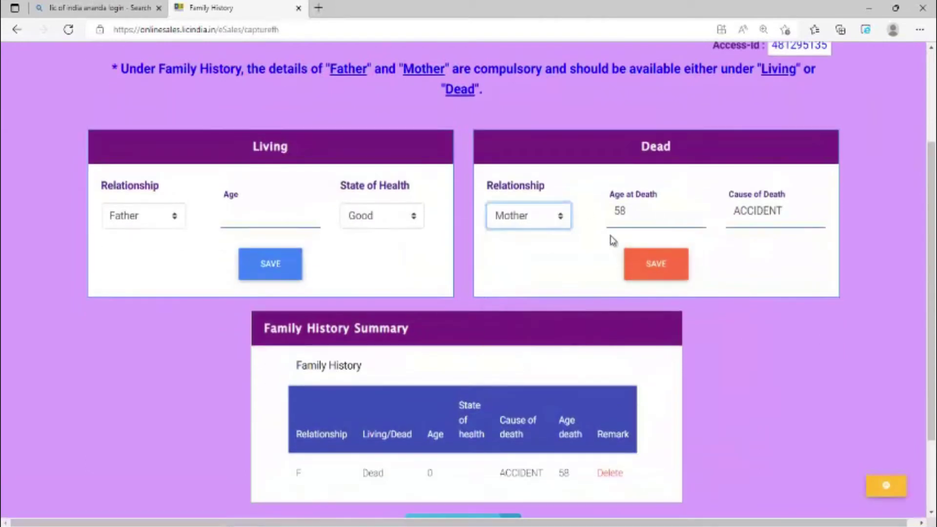
key(Tab)
text(45)
key(Tab)
text(HEART ATTACK)
click(656, 264)
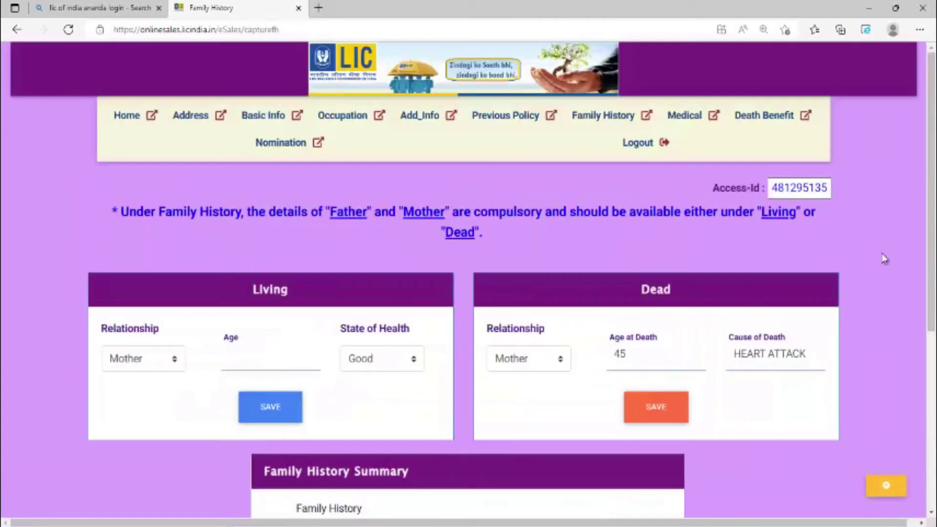
scroll(318, 250, down, 1)
Add a living brother aged 24 and a living sister aged 28 to the family history.
key(b)
click(264, 288)
text(24)
click(264, 343)
click(143, 360)
click(125, 411)
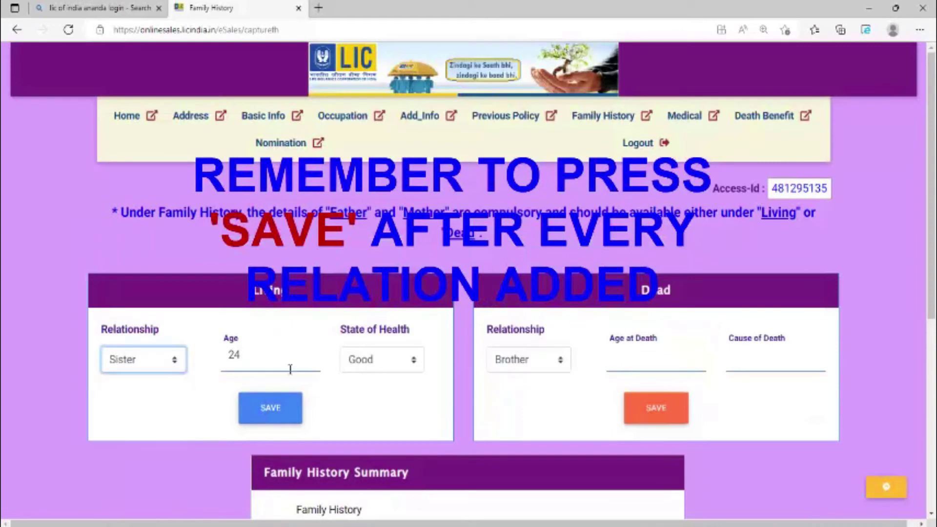
click(290, 368)
key(BackSpace)
text(8)
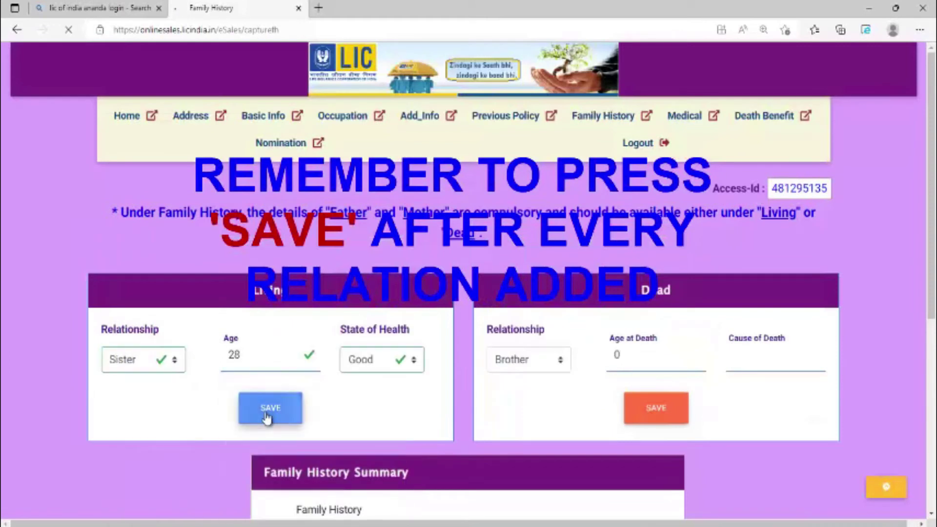
click(270, 408)
Add two living sons, aged 7 and 1.
click(170, 361)
click(122, 452)
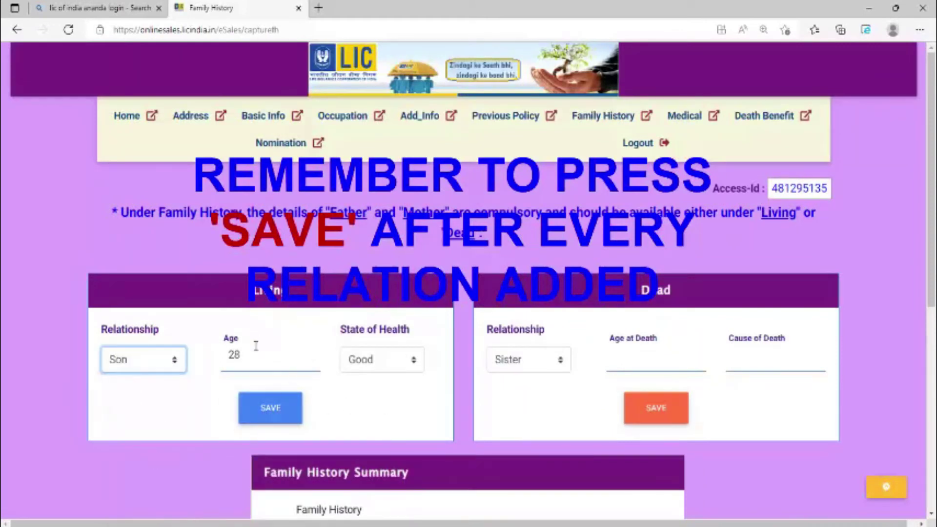
click(300, 357)
key(BackSpace)
key(BackSpace)
text(7)
click(269, 409)
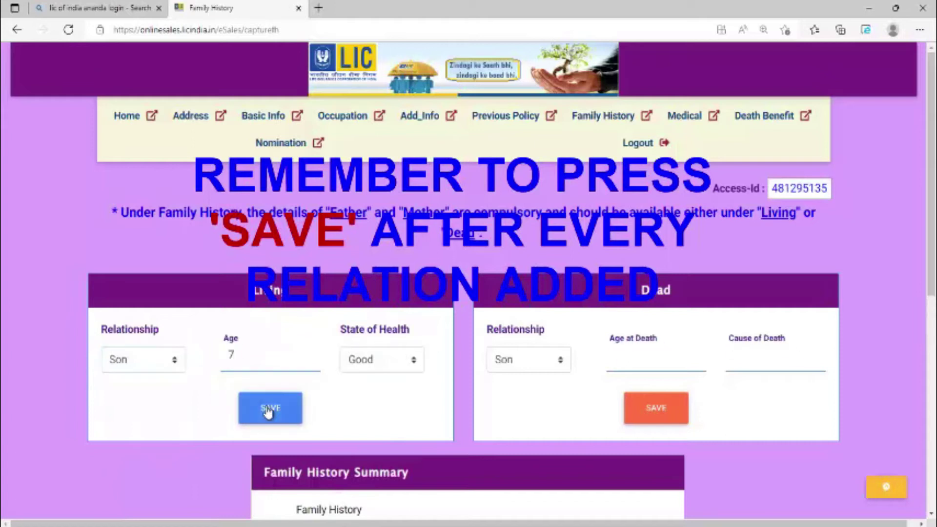
click(266, 362)
key(BackSpace)
text(1)
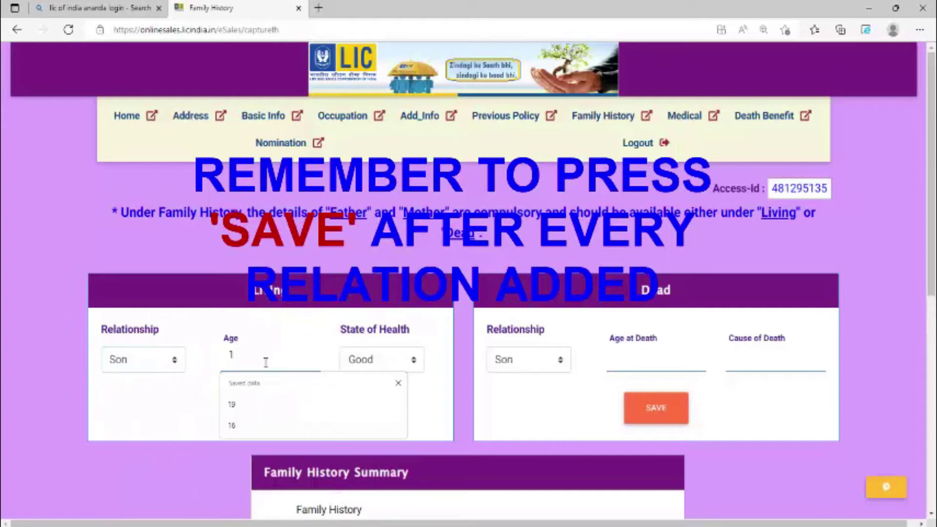
click(138, 410)
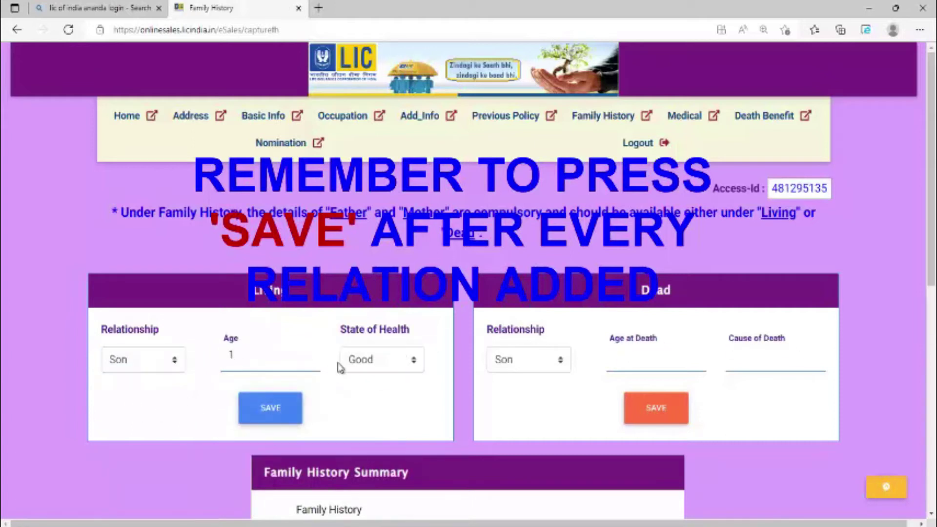
scroll(341, 367, down, 8)
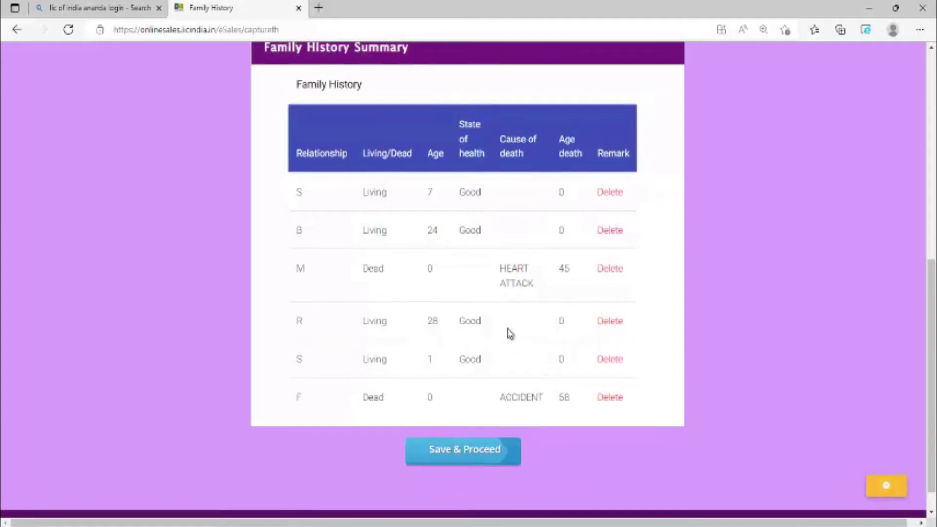
scroll(506, 331, up, 4)
Add the living wife aged 23 to the family history.
click(142, 145)
click(183, 210)
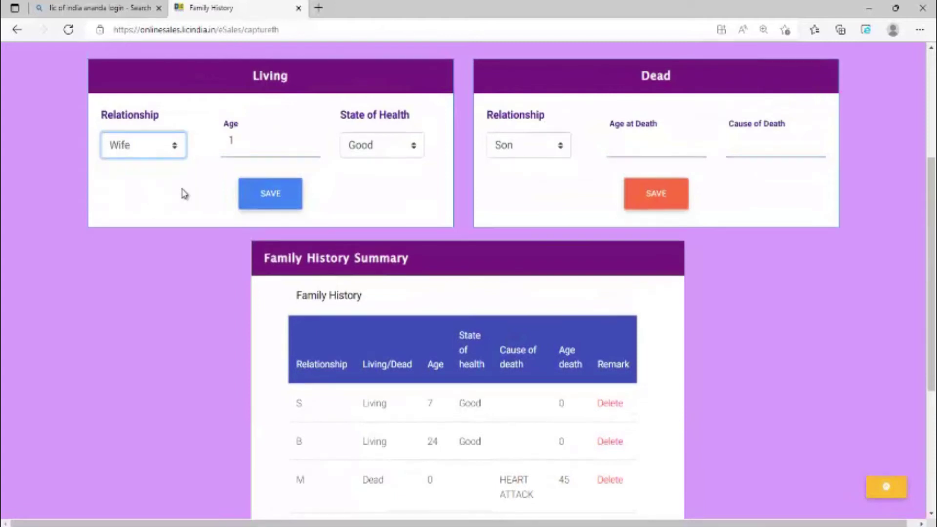
scroll(183, 191, up, 2)
click(256, 217)
key(BackSpace)
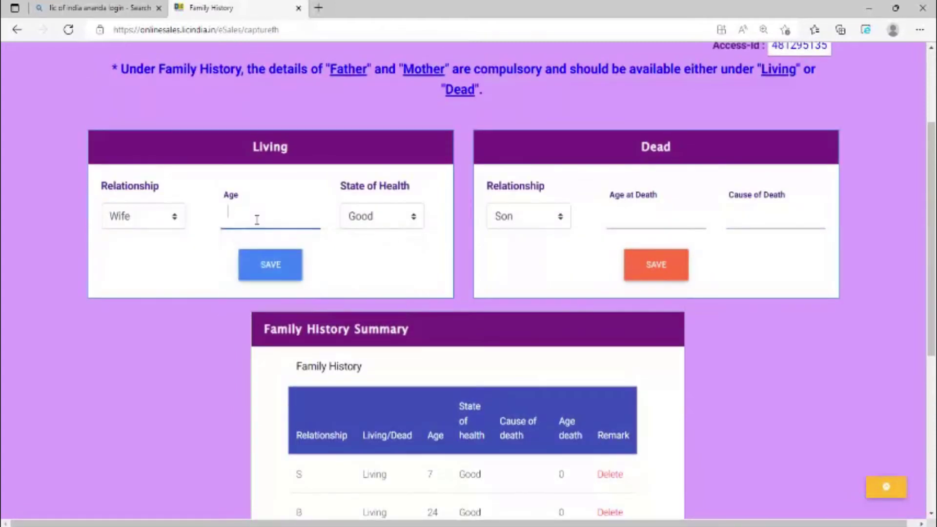
text(23)
click(282, 272)
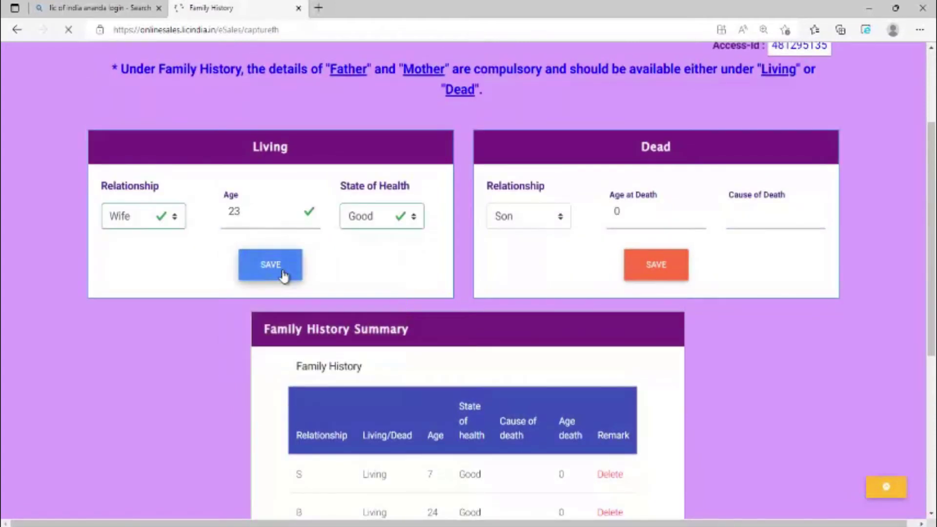
Submit the family history and answer No to the smoking and consumption question.
scroll(393, 227, down, 10)
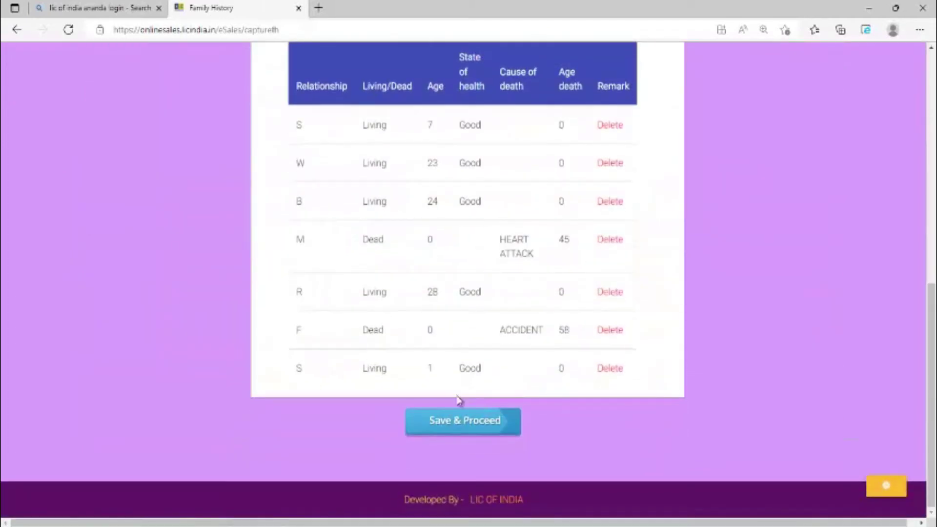
click(468, 420)
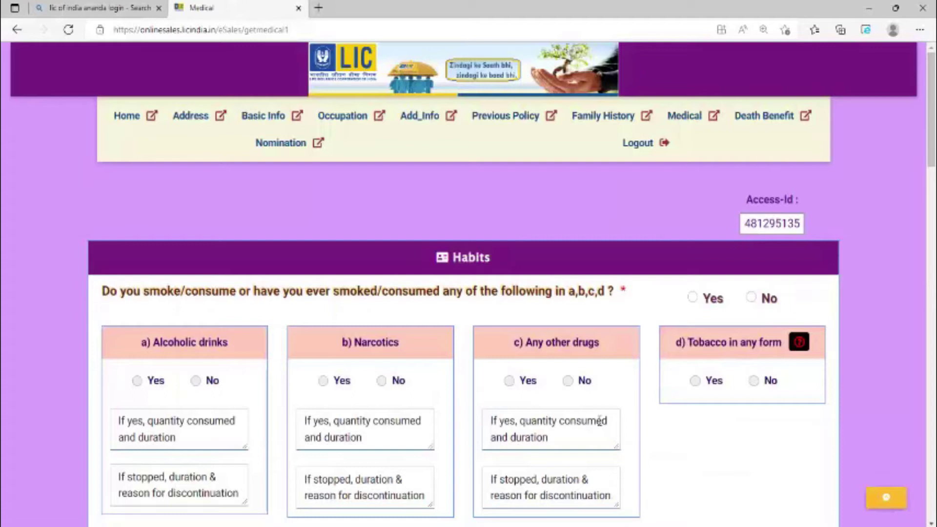
click(748, 299)
Enter height 167 cm and weight 74 kg, and mark usual state of health as Good.
scroll(792, 303, down, 3)
scroll(792, 303, down, 3)
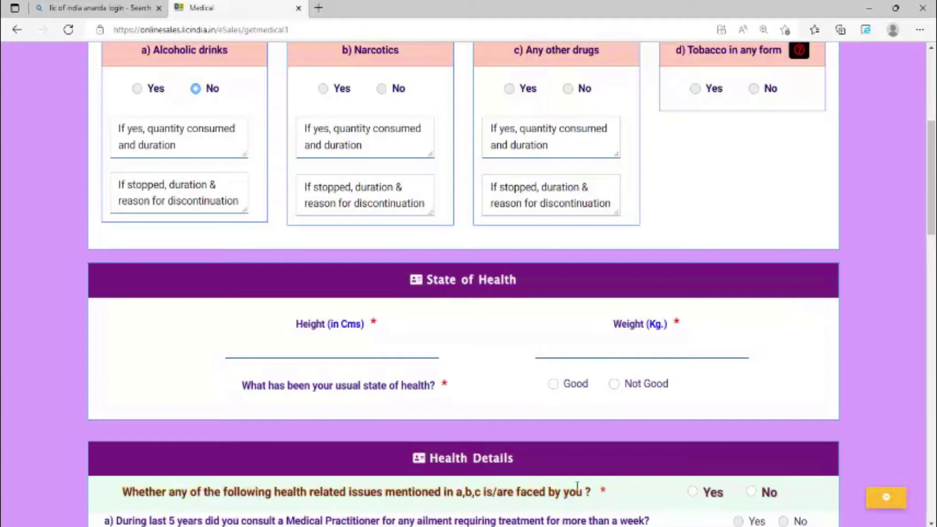
click(366, 345)
text(1)
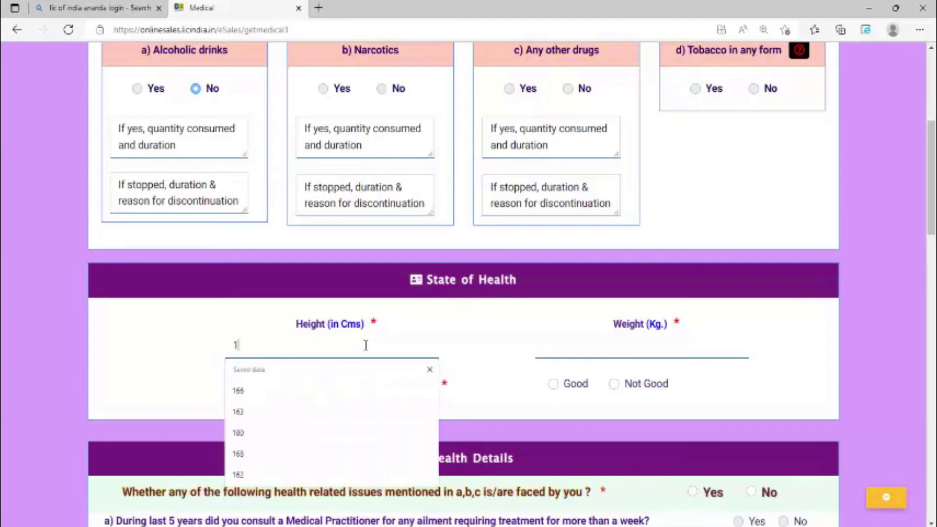
text(67)
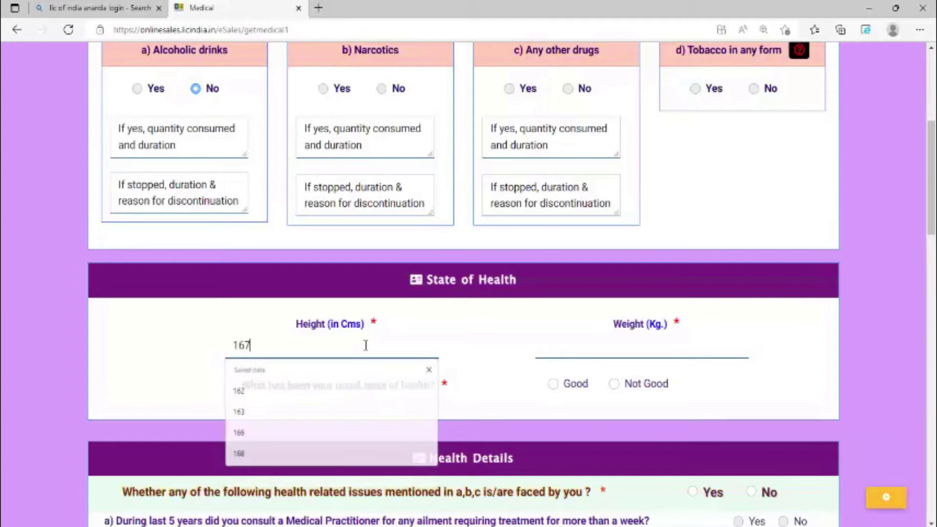
click(569, 348)
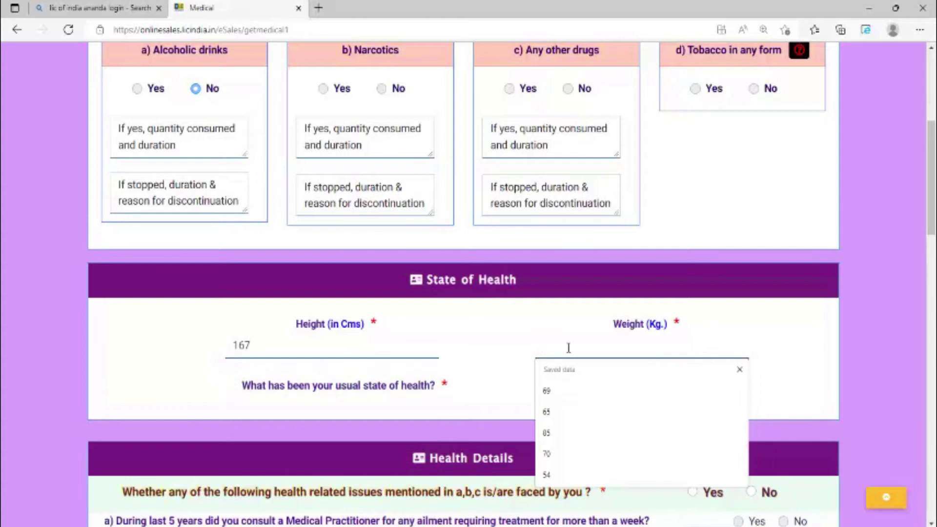
text(74)
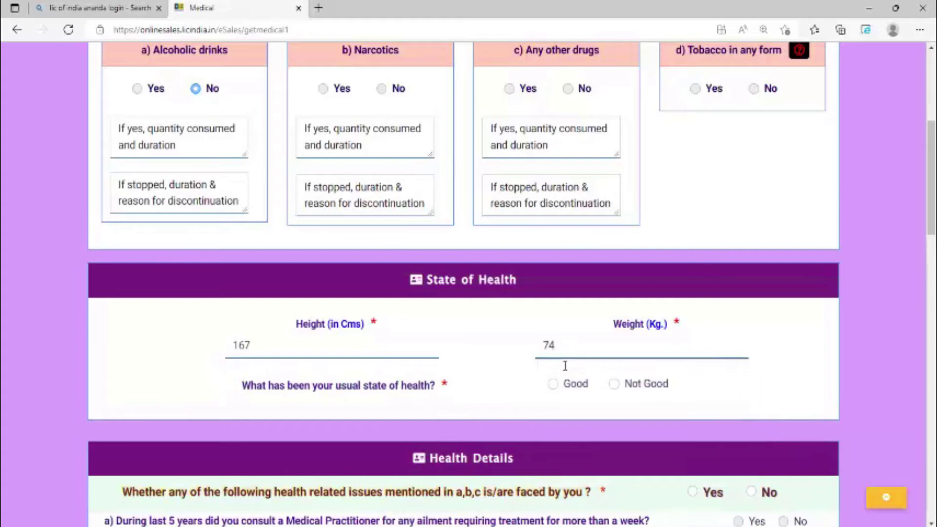
click(555, 384)
scroll(674, 341, down, 5)
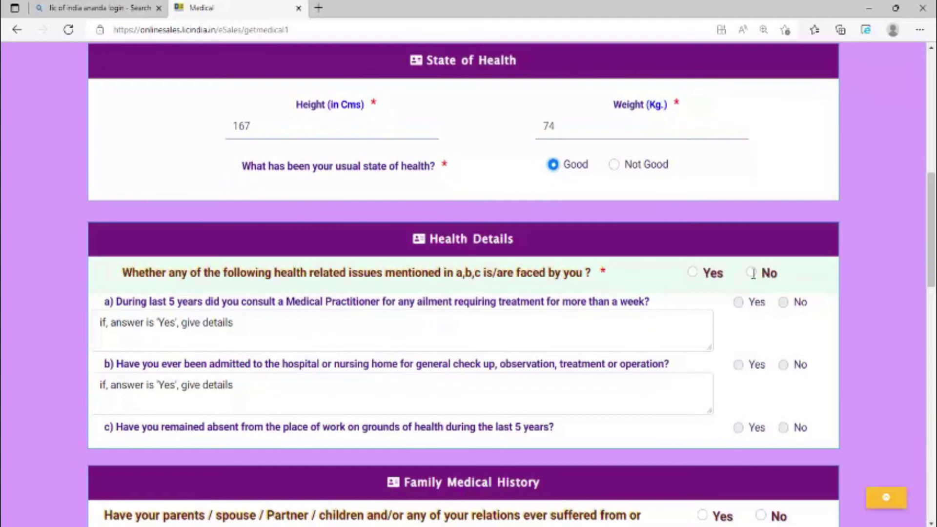
Answer No to the health issues question and Yes to family medical history.
click(753, 274)
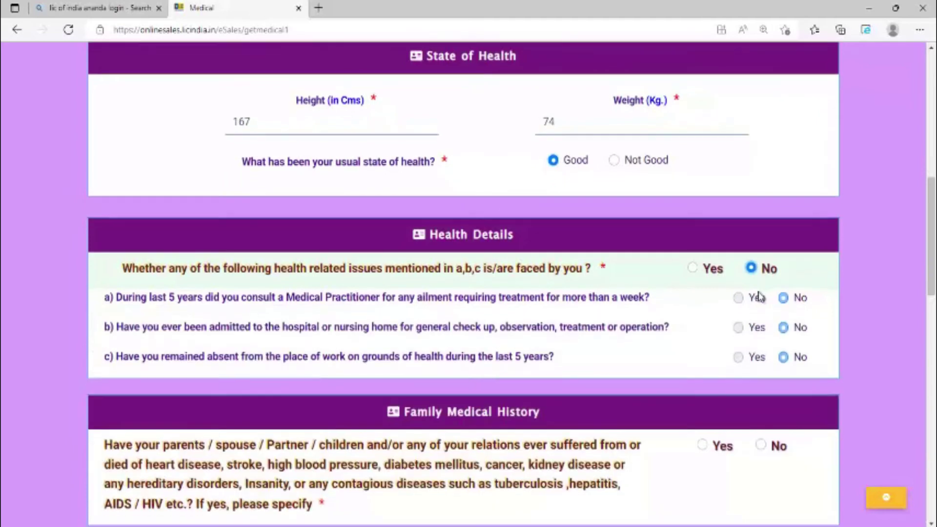
scroll(759, 295, down, 3)
click(762, 302)
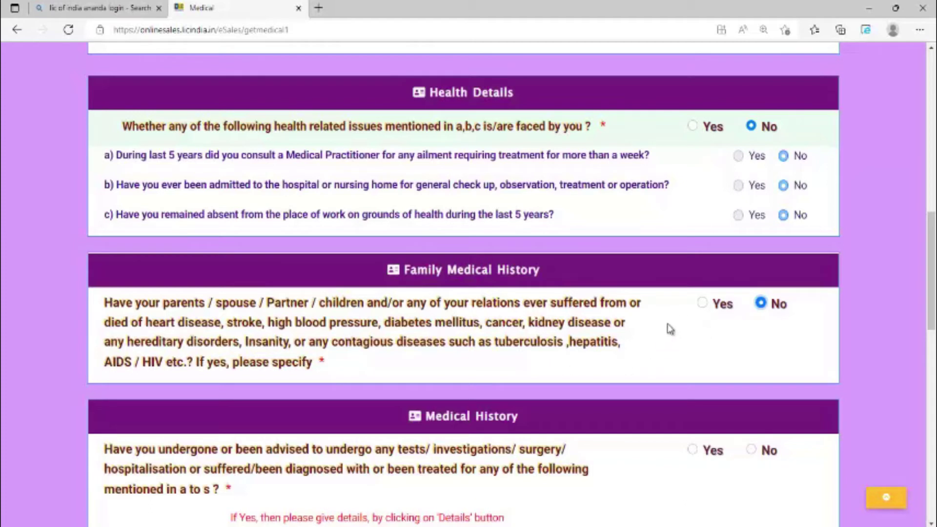
click(705, 304)
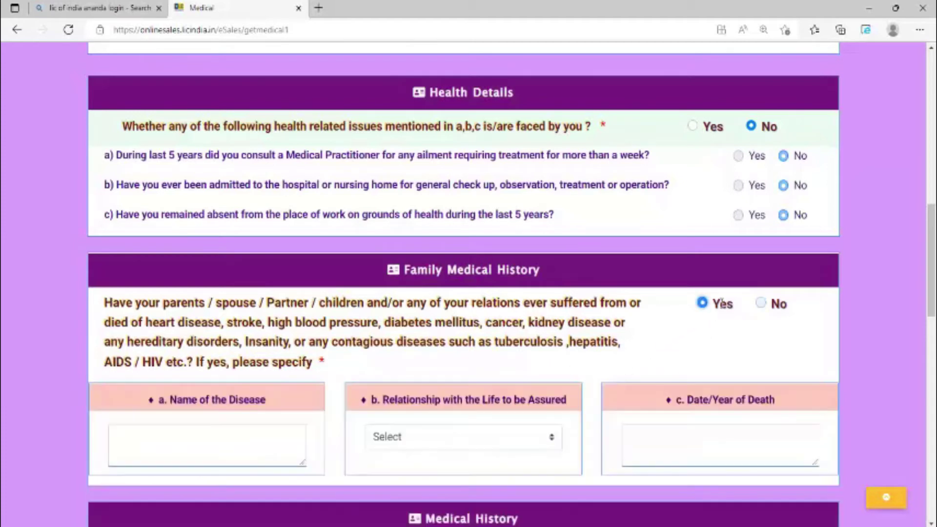
scroll(551, 380, down, 1)
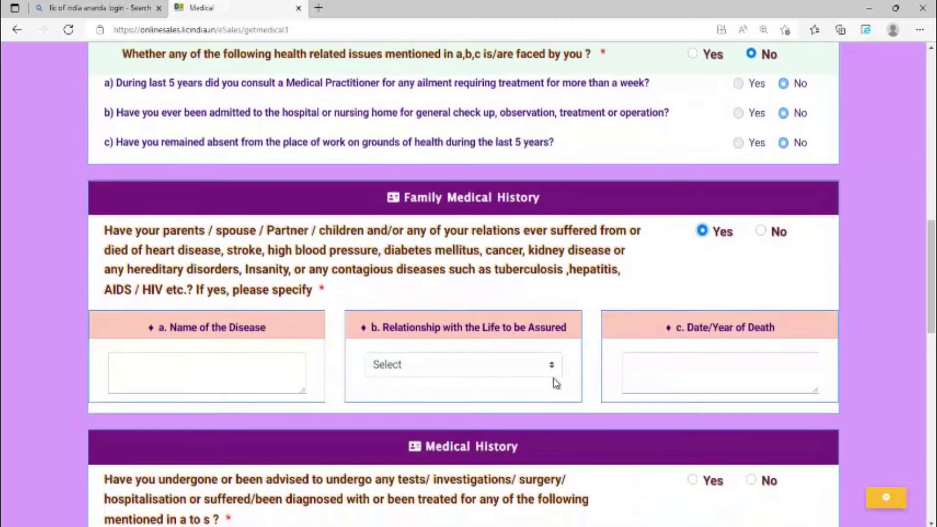
List the mother with disease HEART ATTACK and 45 as the date/year of death.
click(173, 380)
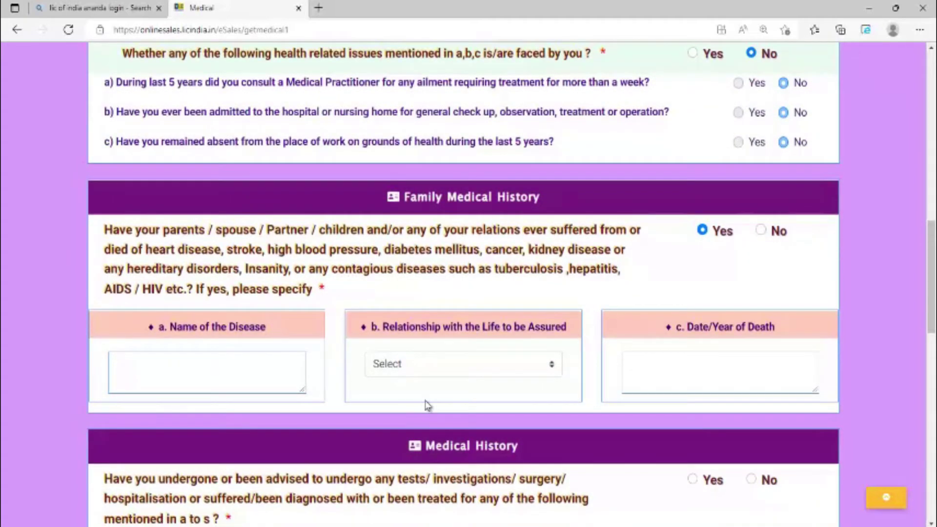
click(471, 377)
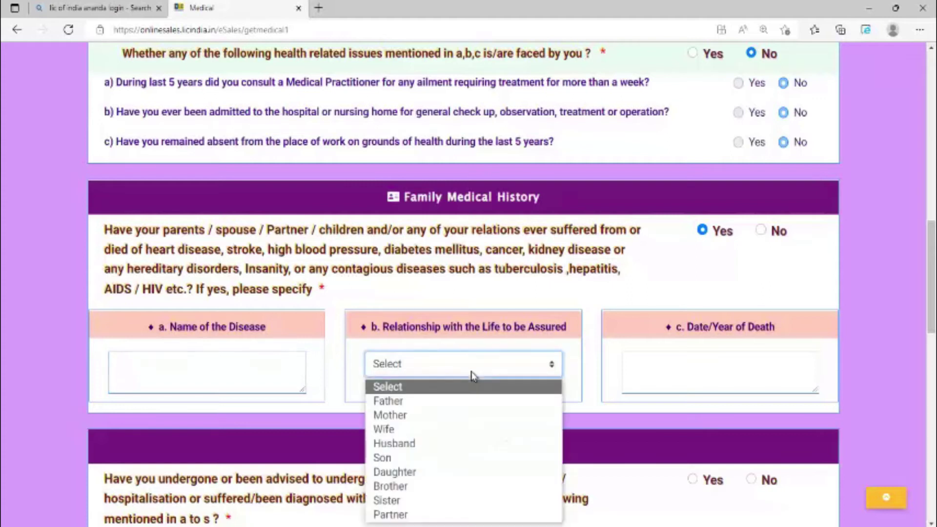
click(396, 415)
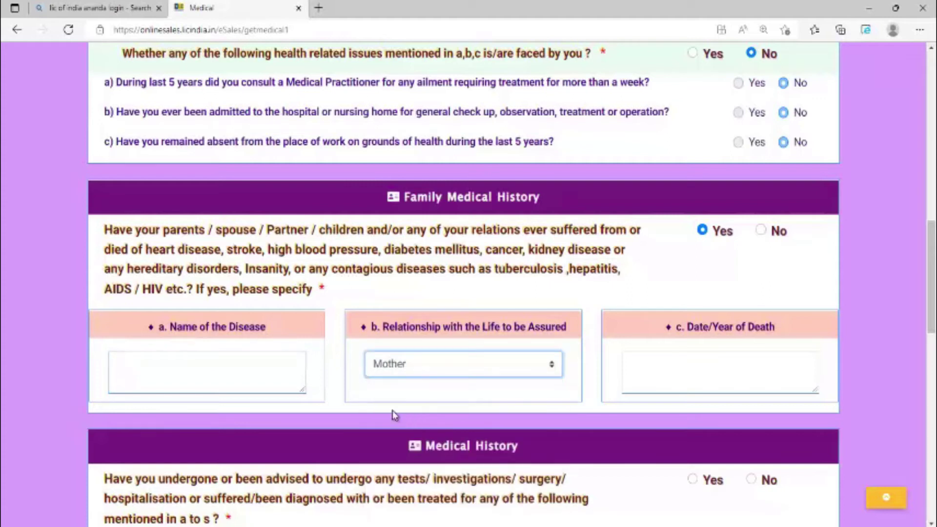
click(195, 365)
text(HEART)
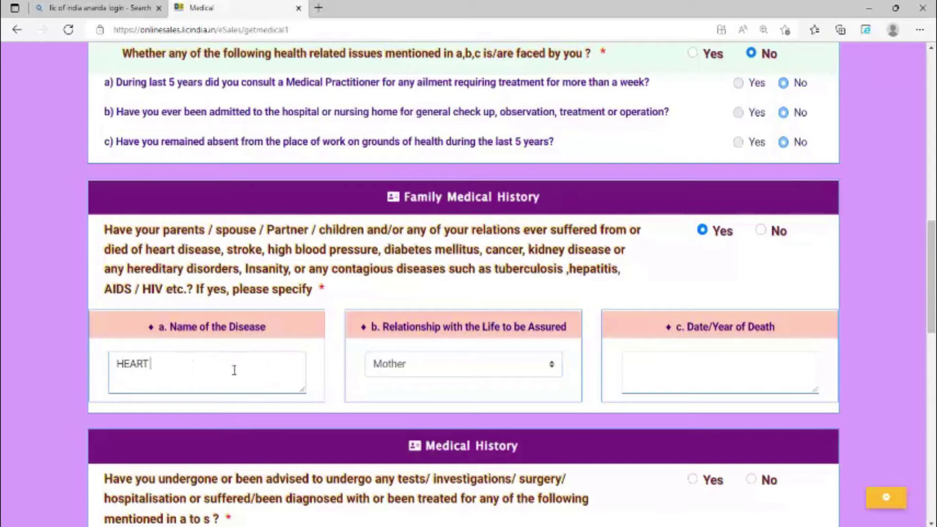
text( ATTACK)
click(681, 377)
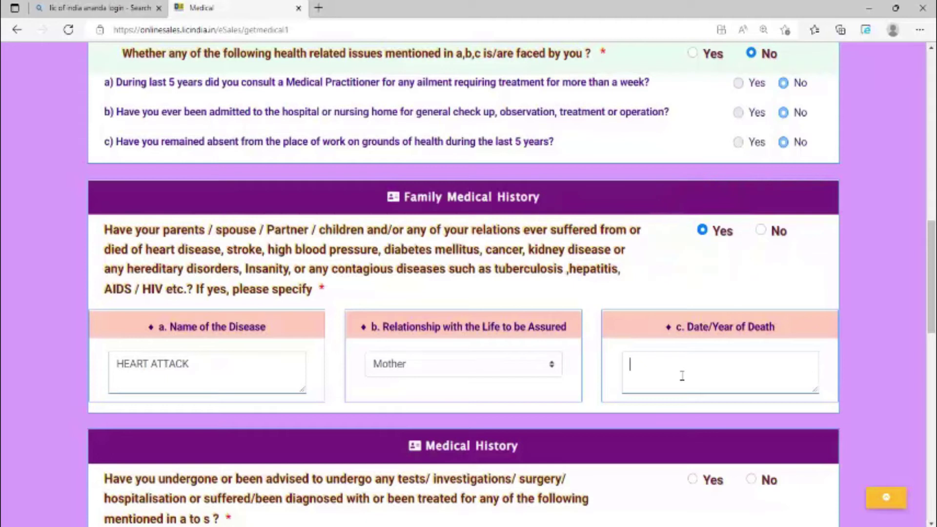
text(45)
scroll(682, 373, down, 3)
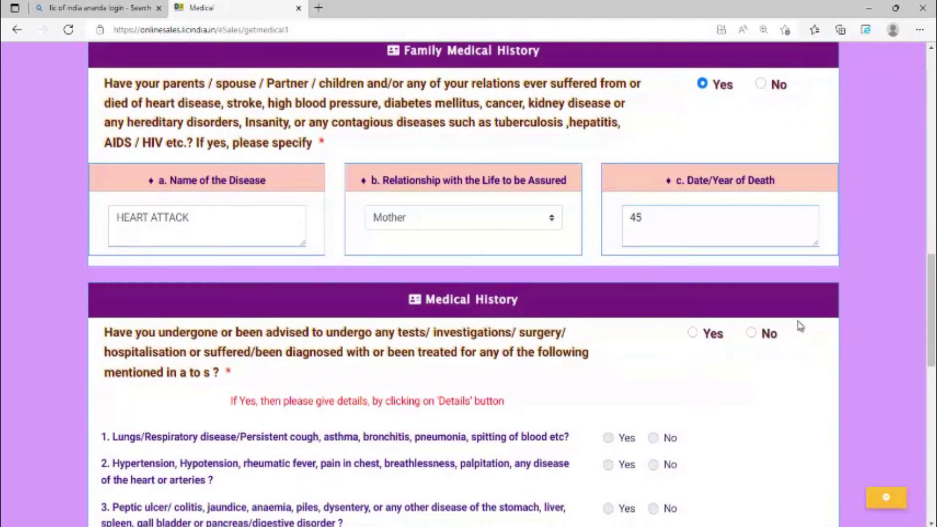
Answer No to medical history and scroll through to confirm all fifteen ailment questions read No.
click(751, 333)
scroll(755, 357, down, 13)
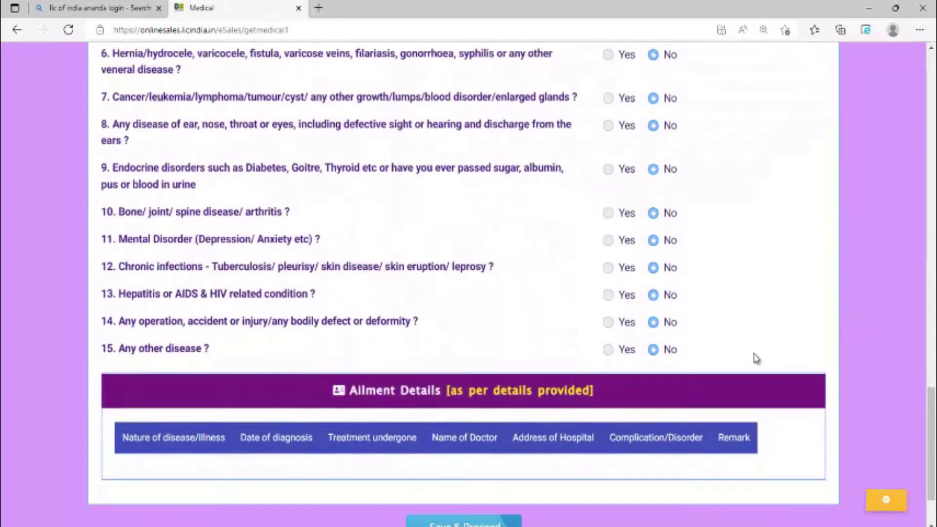
key(Return)
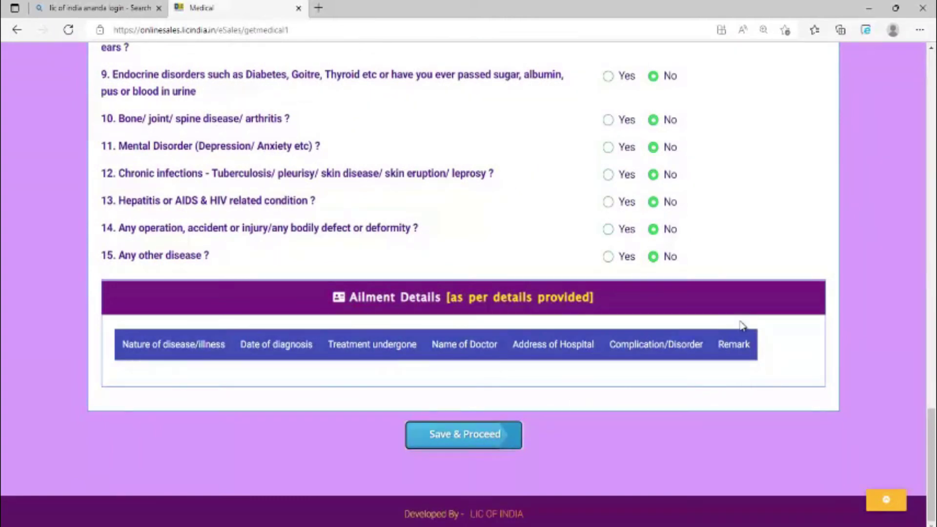
scroll(774, 328, up, 12)
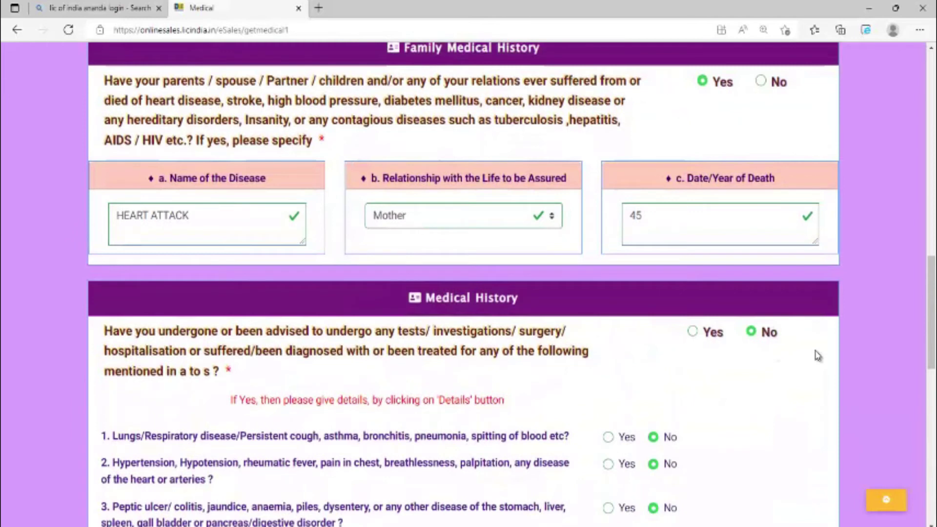
scroll(818, 356, down, 3)
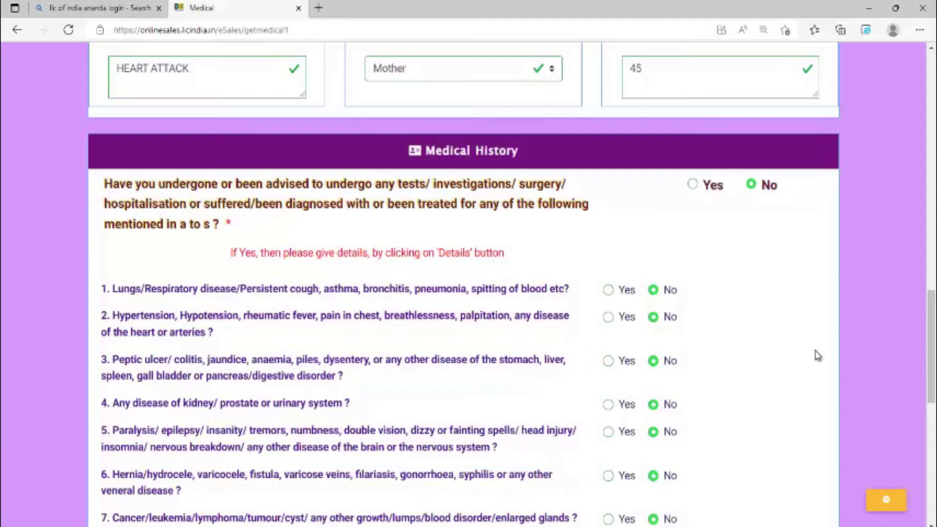
scroll(844, 393, up, 15)
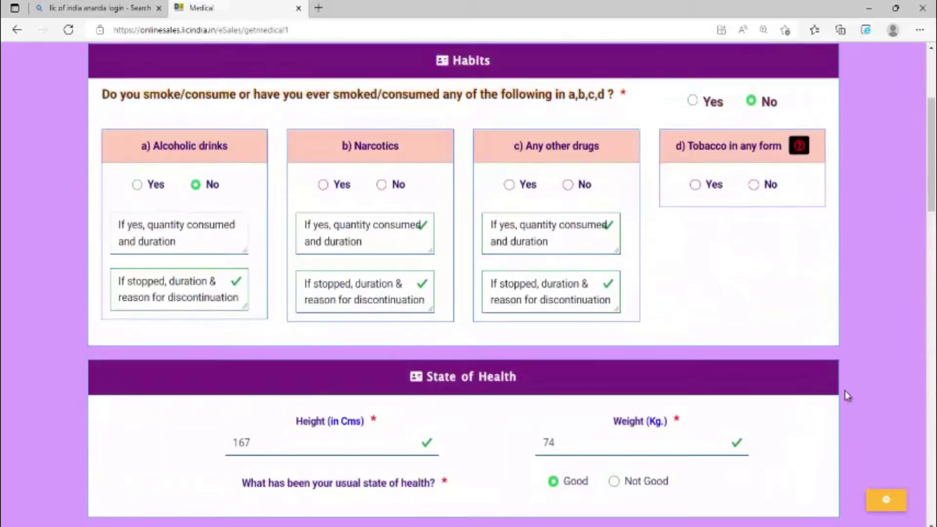
scroll(844, 392, up, 4)
scroll(844, 391, down, 9)
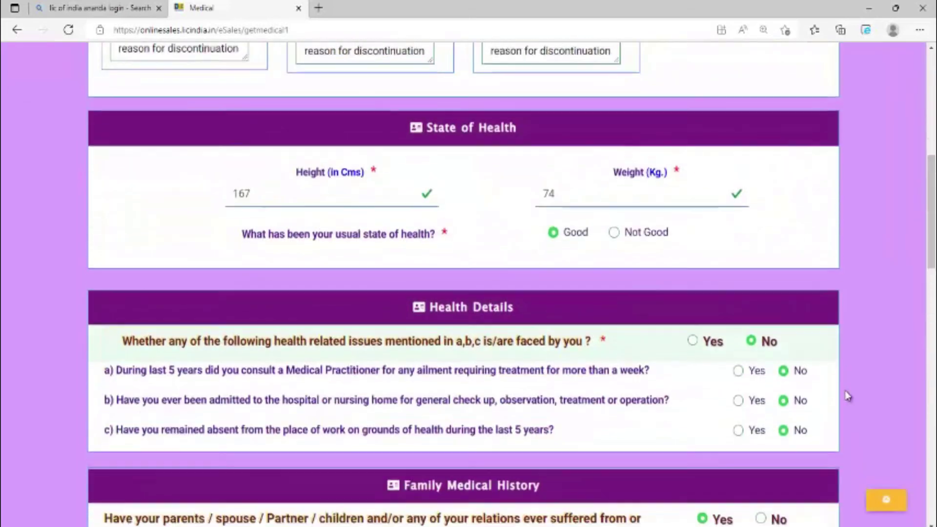
scroll(848, 397, down, 15)
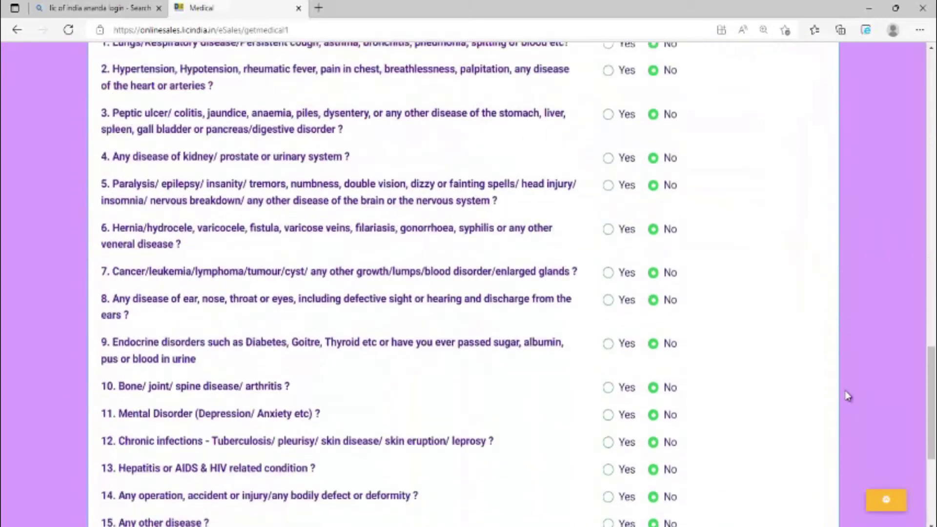
scroll(848, 396, down, 5)
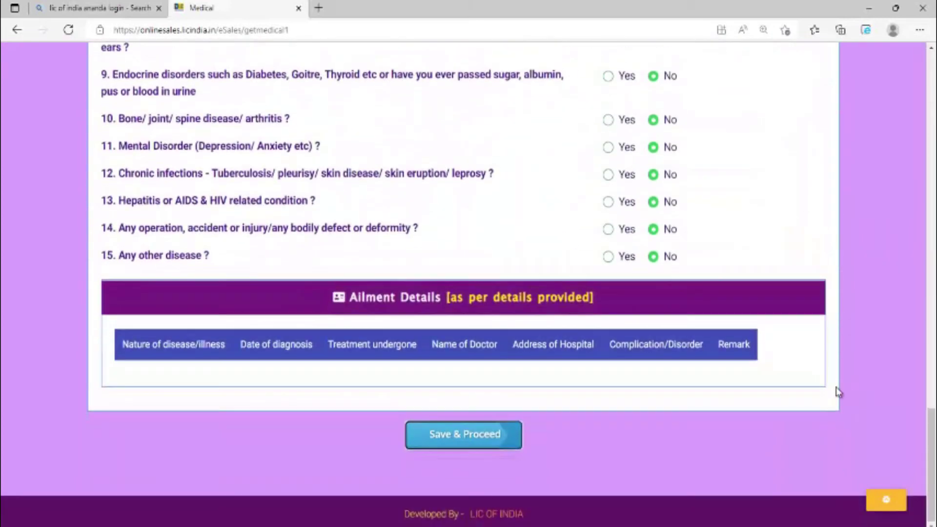
scroll(694, 430, up, 3)
scroll(695, 430, up, 12)
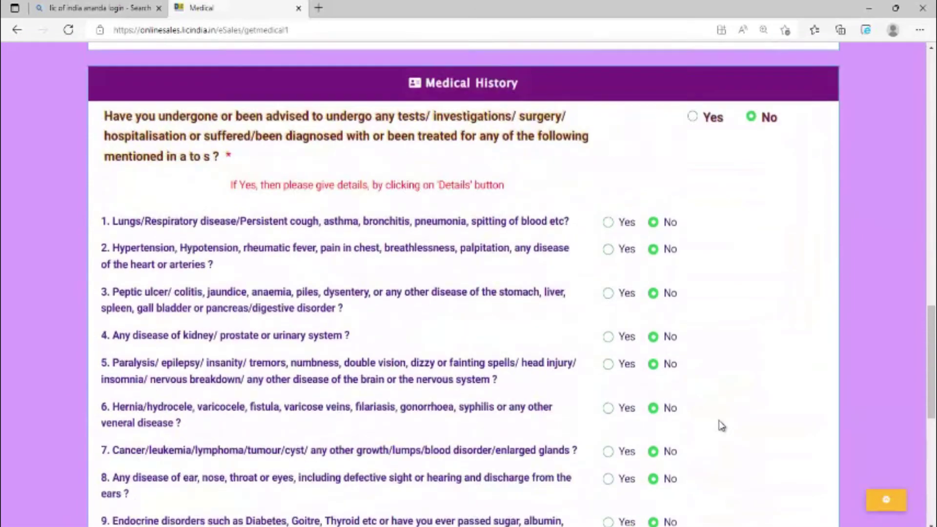
scroll(722, 426, up, 3)
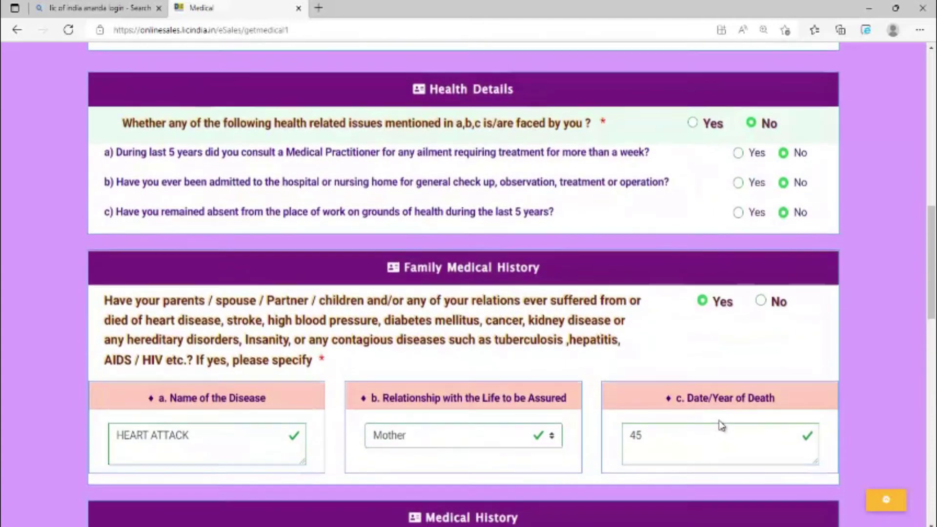
scroll(722, 426, up, 12)
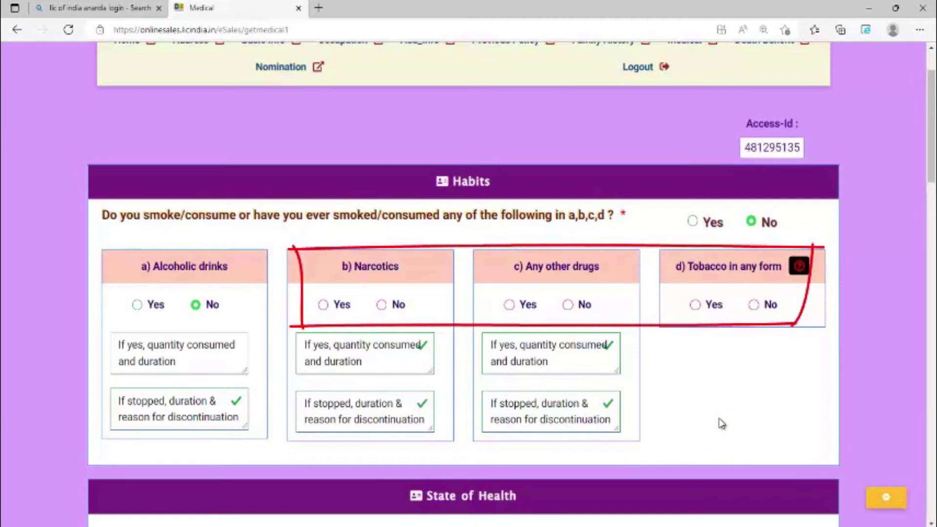
Answer No for narcotics, any other drugs and tobacco in any form in the Habits section.
click(384, 306)
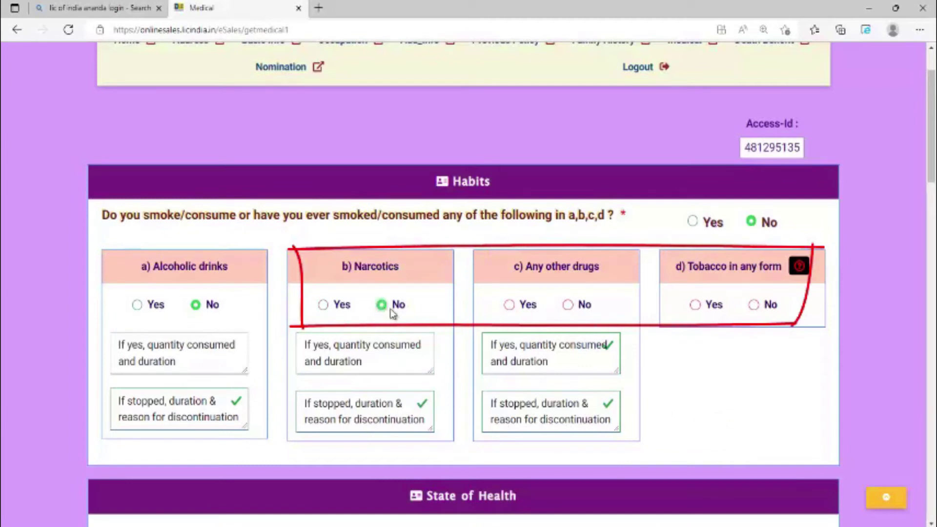
click(569, 306)
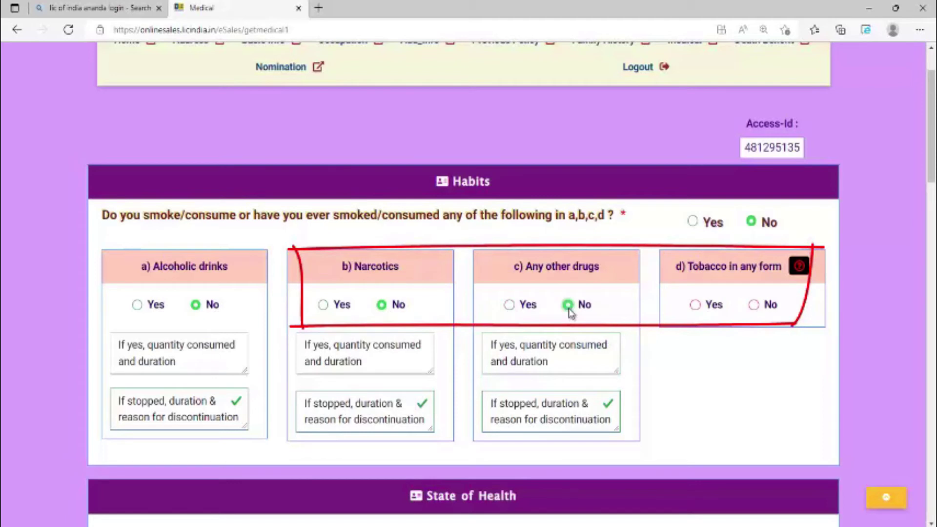
click(755, 306)
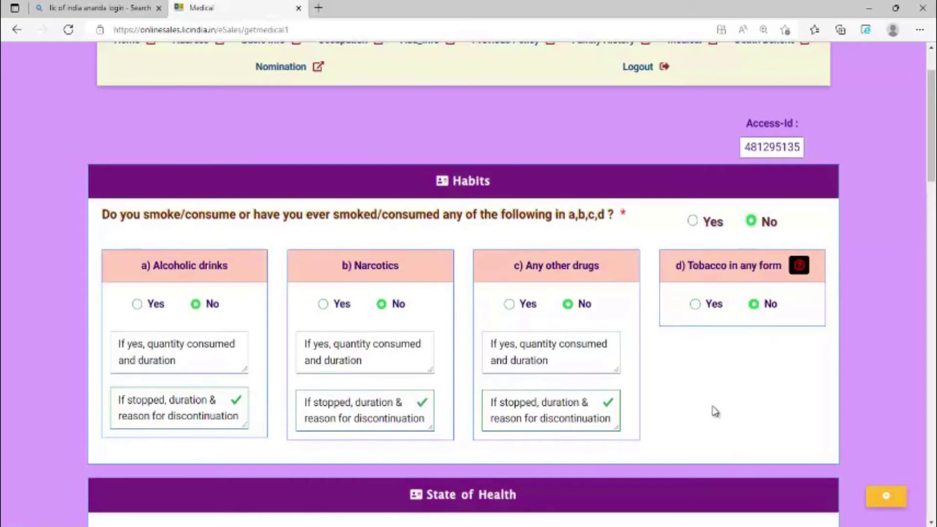
scroll(715, 411, down, 15)
scroll(716, 412, down, 8)
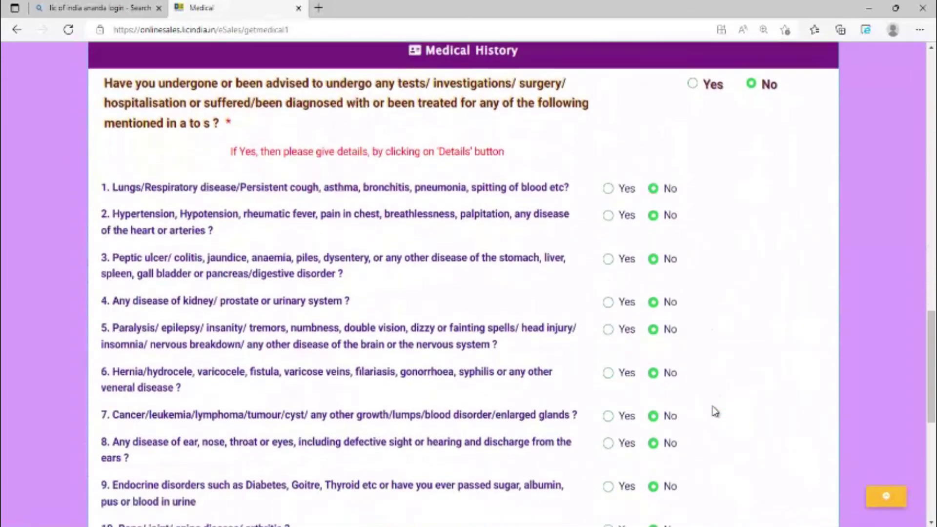
scroll(716, 411, up, 4)
scroll(716, 411, down, 6)
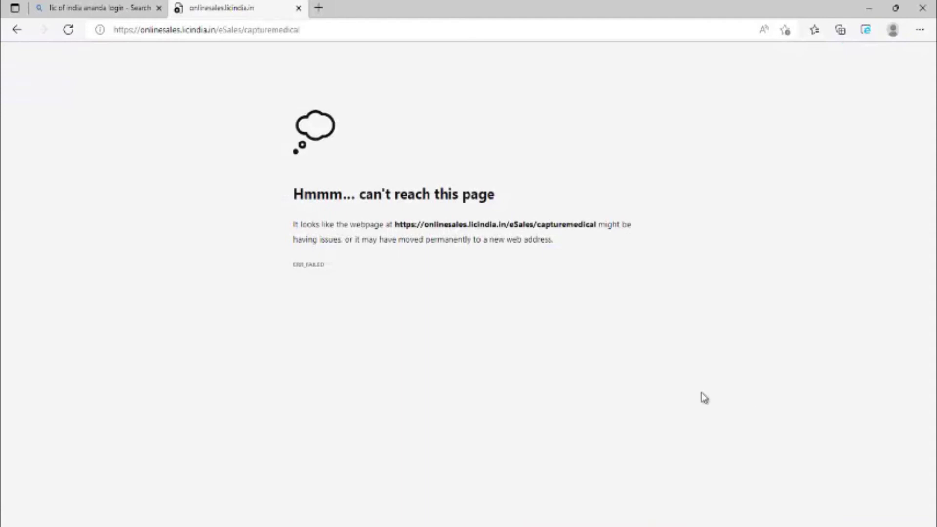
Resend the failed medical form, answer No to maturity and death benefit settlement options, and save.
click(69, 29)
click(515, 123)
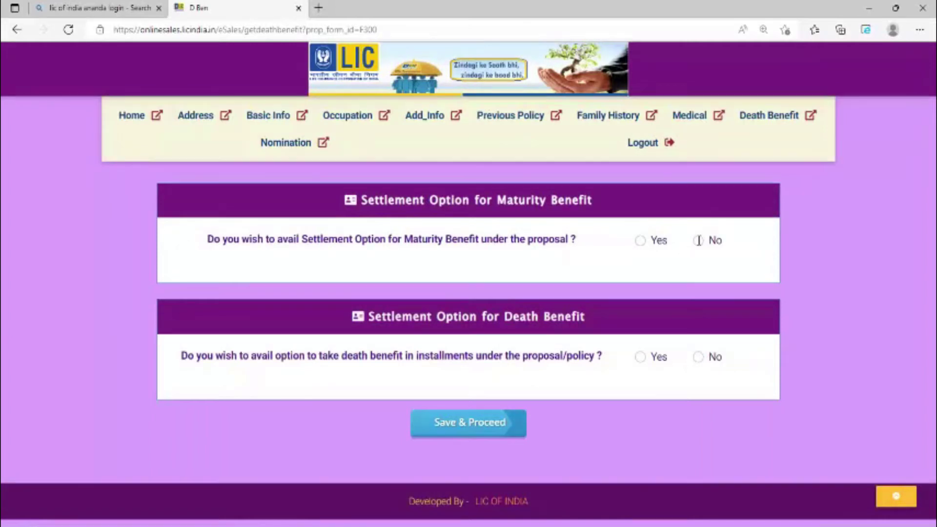
click(698, 240)
click(699, 357)
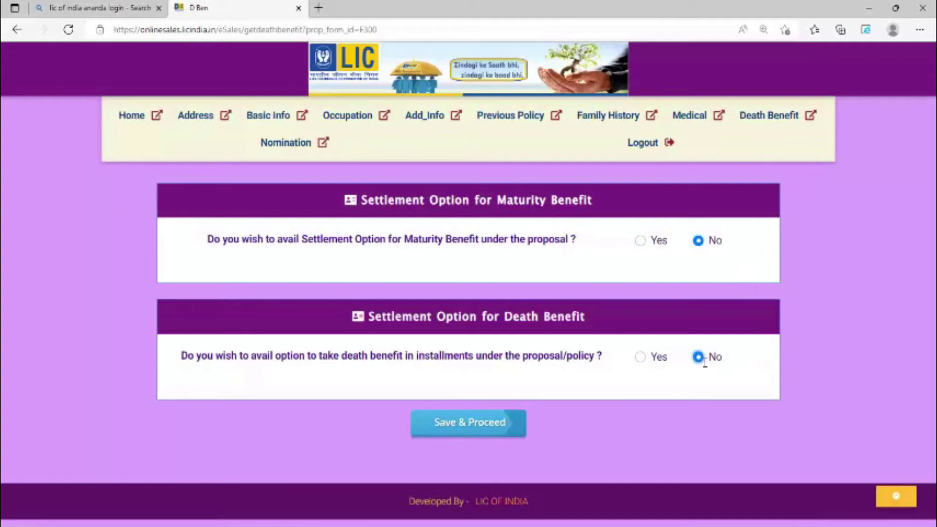
click(466, 425)
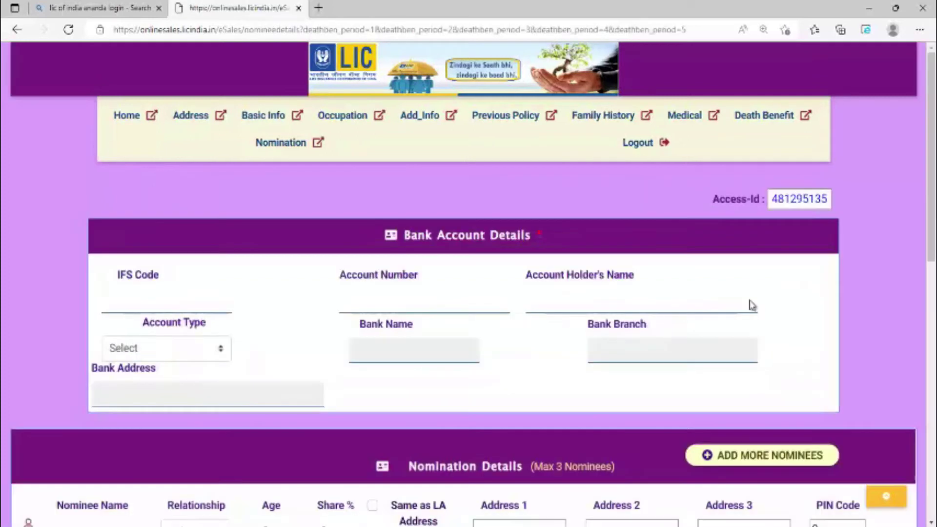
Enter IFS code PUNB0474700 to auto-fill the Punjab National Bank Fazilnagar branch, then the account number.
click(193, 294)
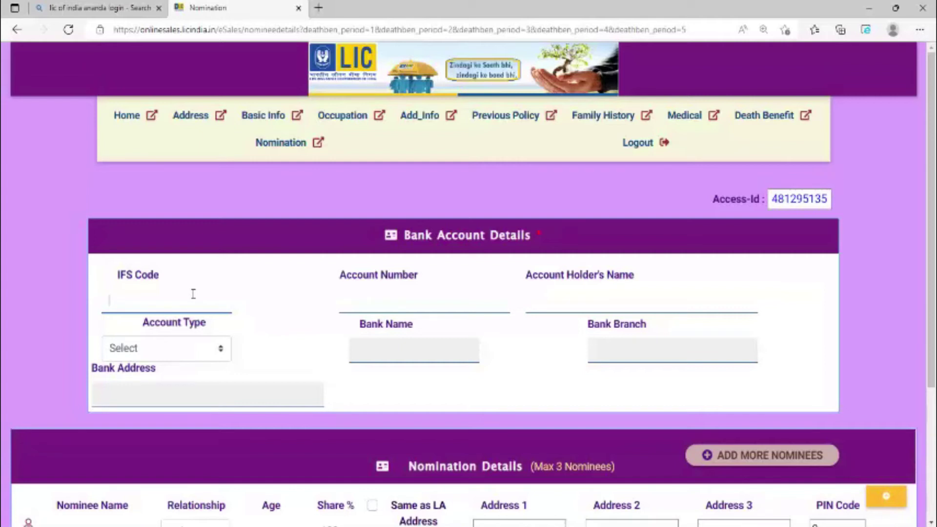
text(PUNB0474700)
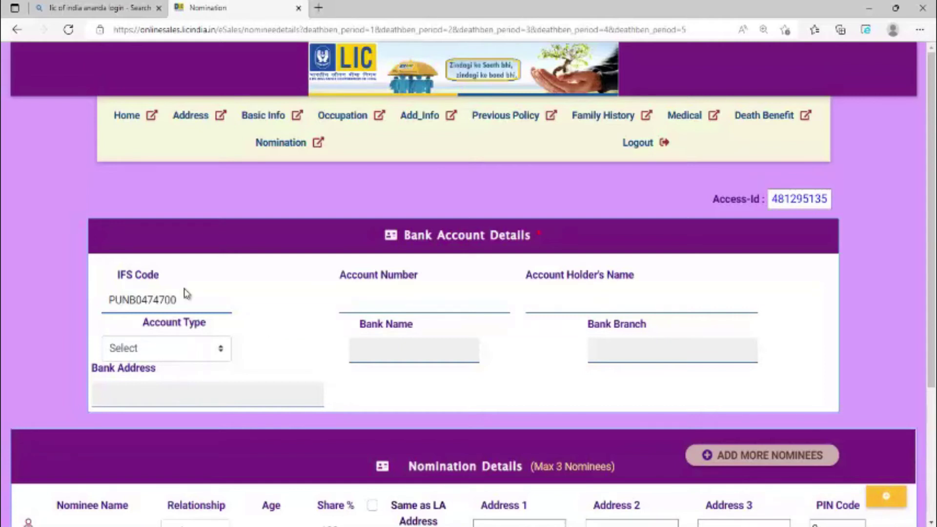
key(Tab)
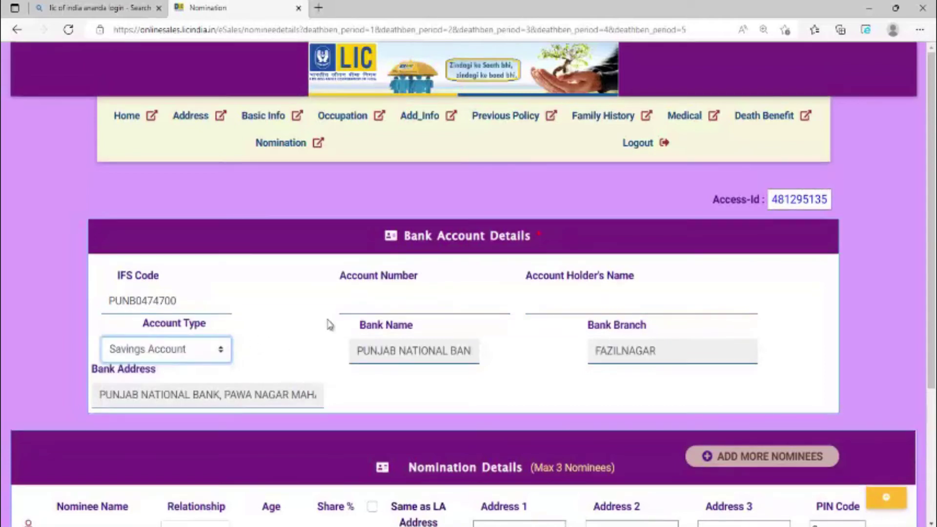
click(434, 299)
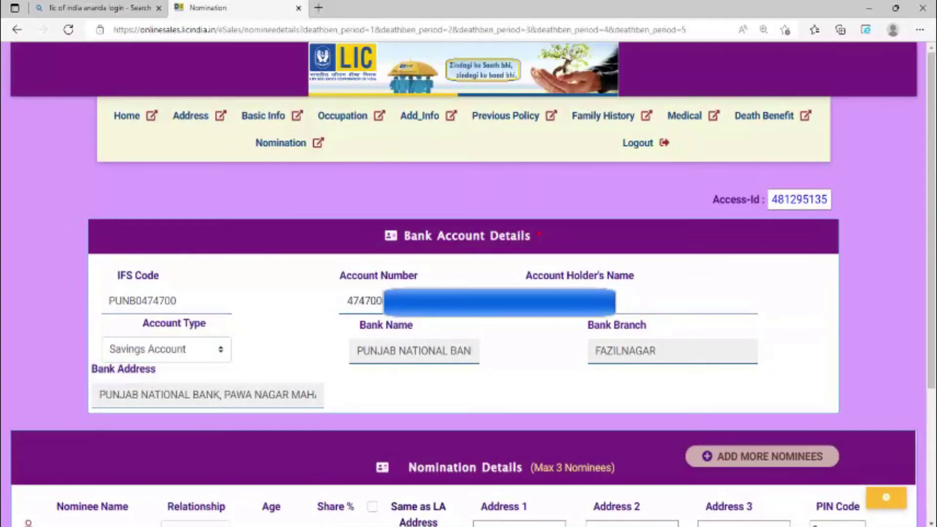
click(629, 301)
scroll(489, 328, down, 3)
Clear the name warning, then nominate the wife aged 23 at the life assured's address and save.
click(231, 322)
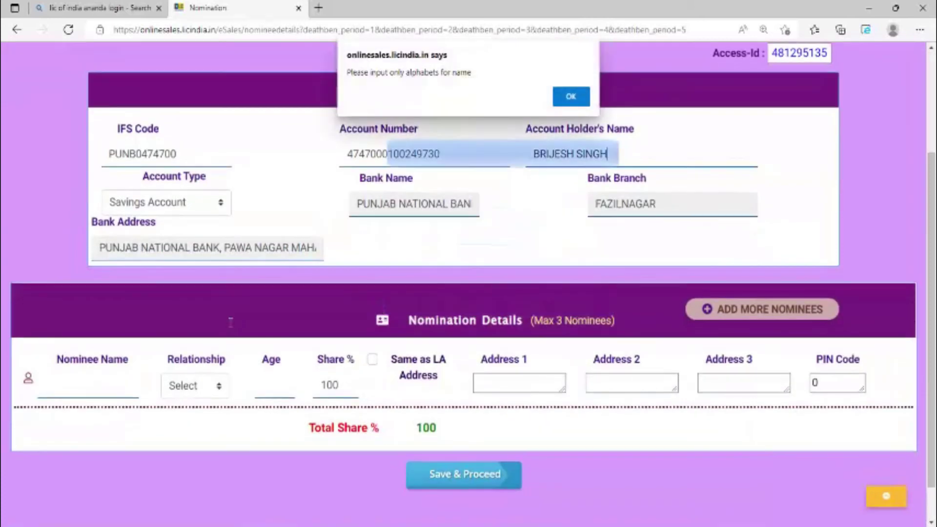
click(572, 99)
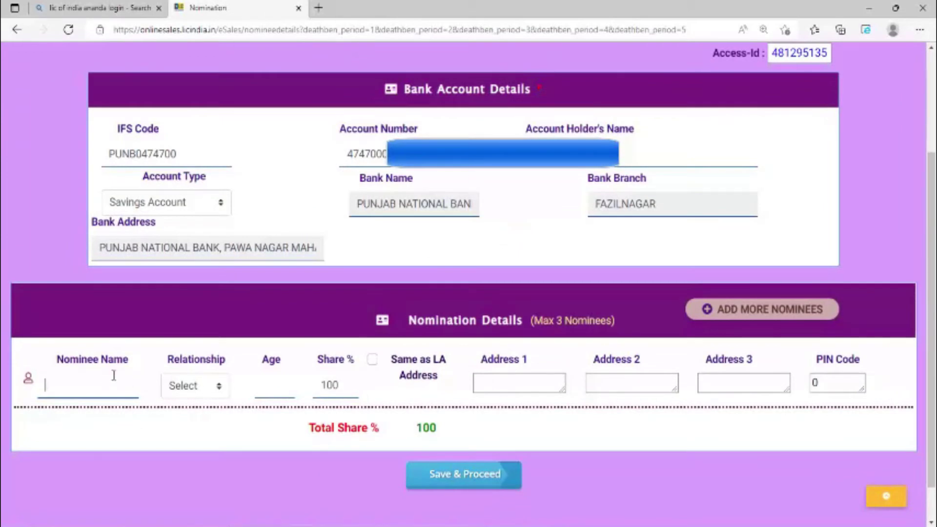
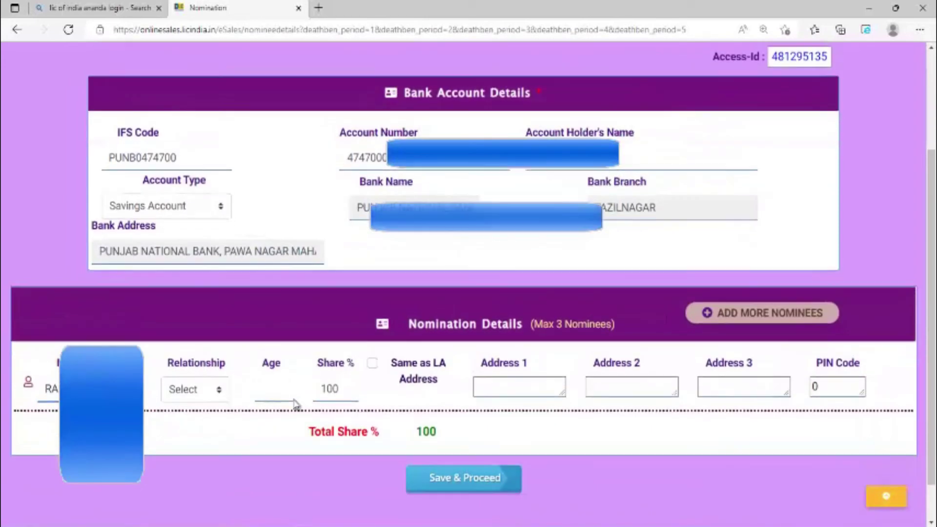
click(210, 395)
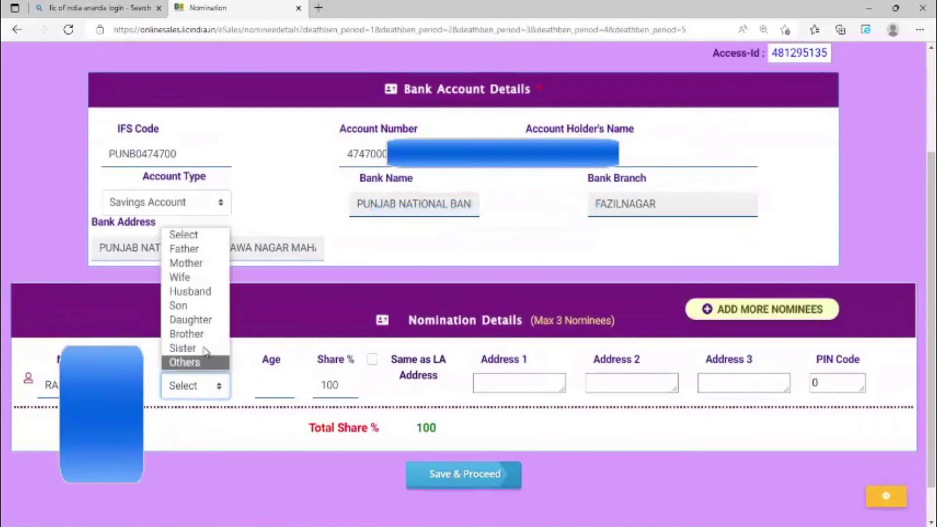
click(209, 275)
click(288, 386)
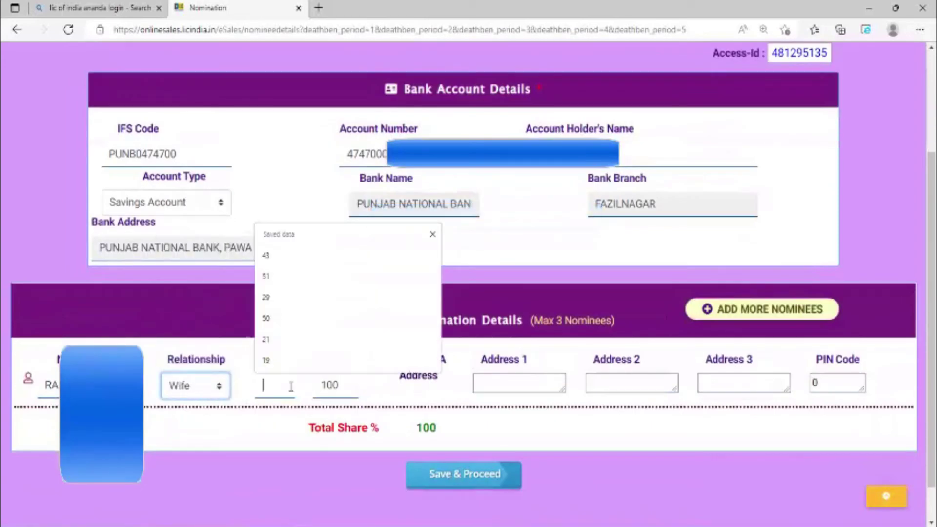
text(23)
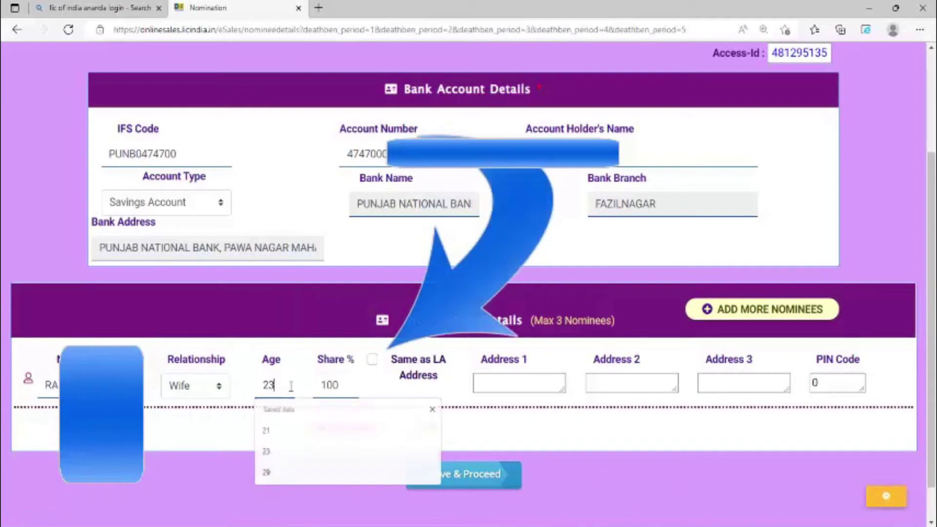
click(373, 361)
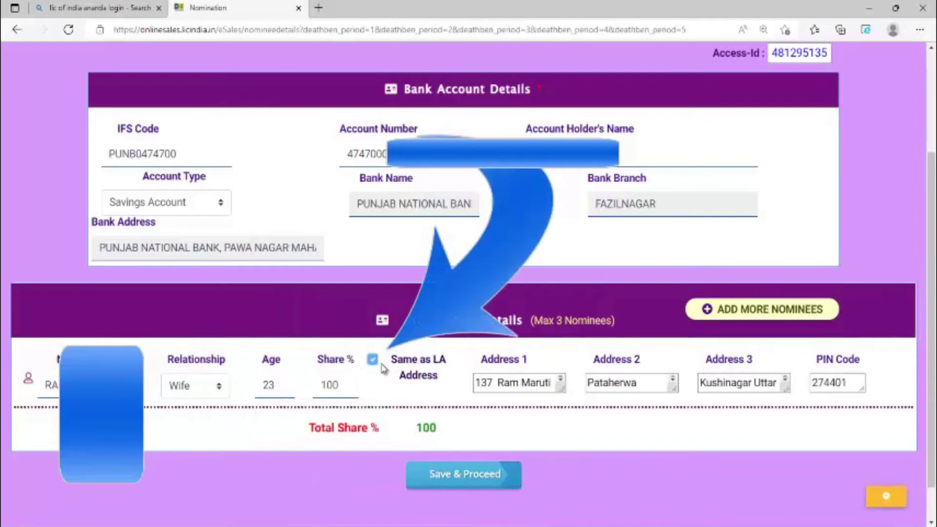
click(494, 477)
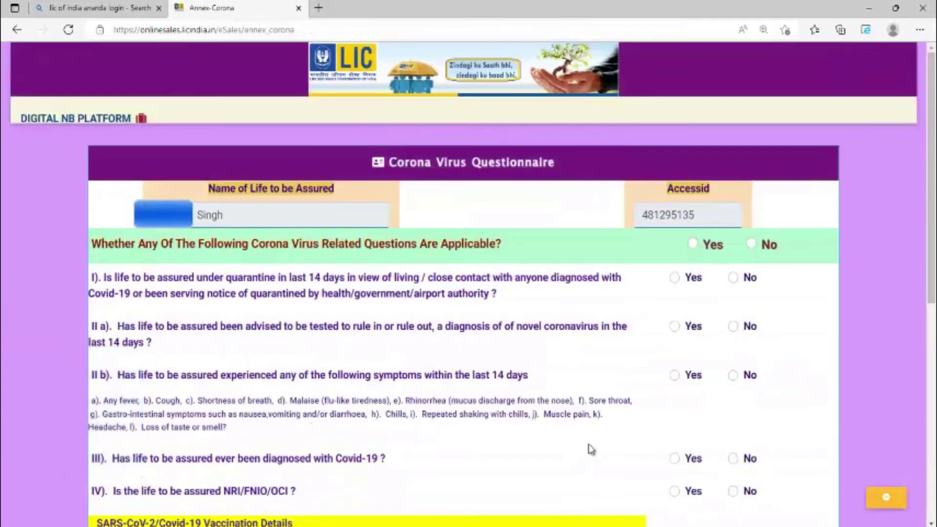
Answer No to corona questions I–IV, record vaccination with COVAXIN first dose 29-09-2021, and save.
click(753, 244)
scroll(811, 283, down, 5)
scroll(812, 286, down, 1)
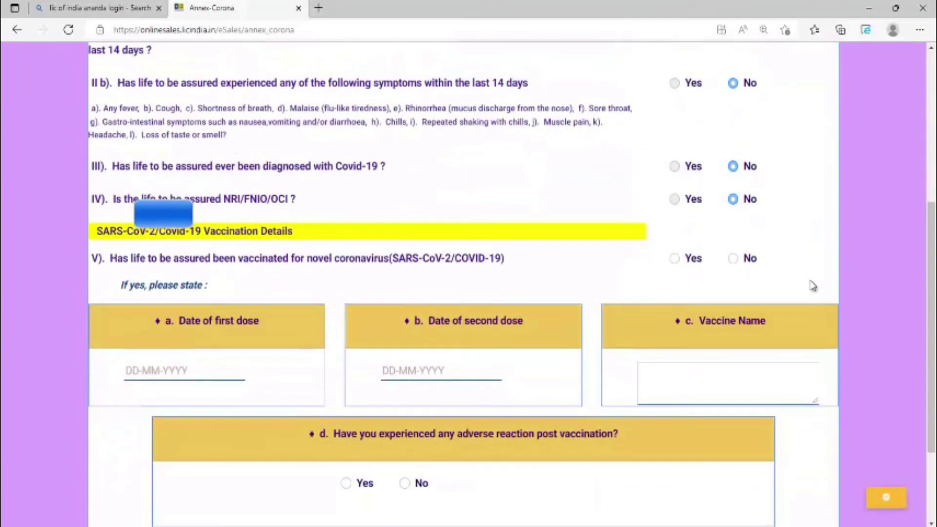
click(675, 260)
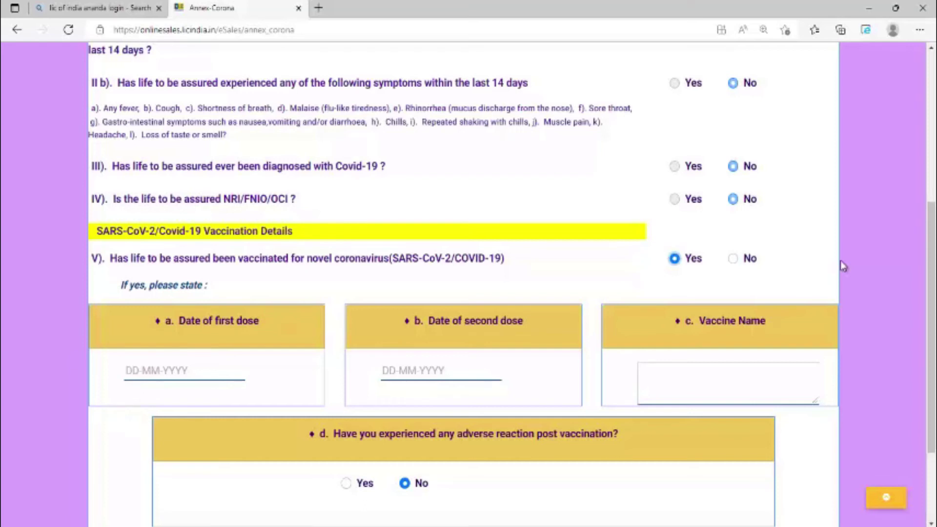
click(185, 371)
text(29)
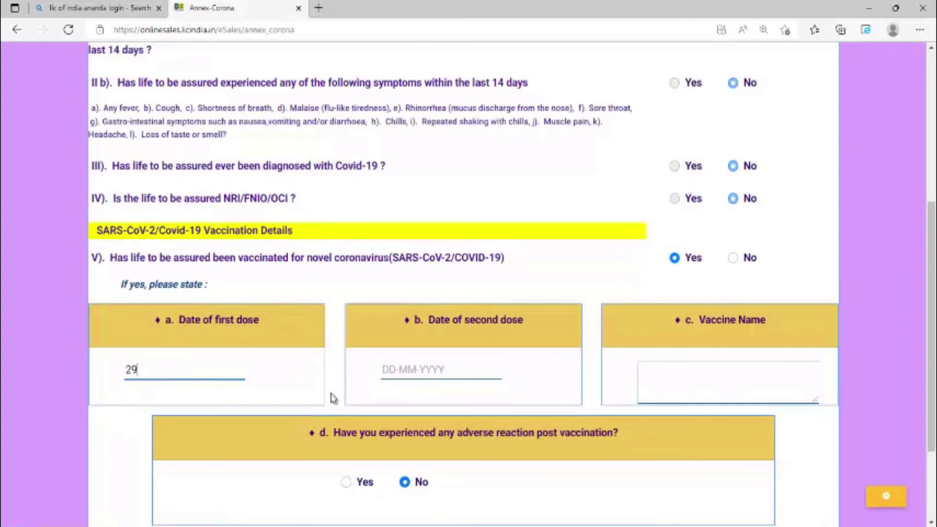
text(-09-2021)
click(674, 398)
scroll(772, 439, down, 2)
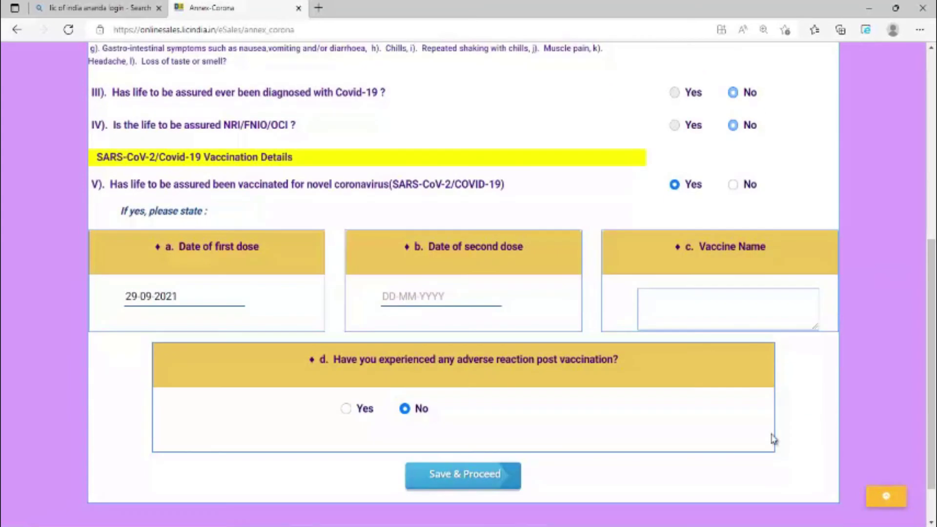
text(COVAXIN)
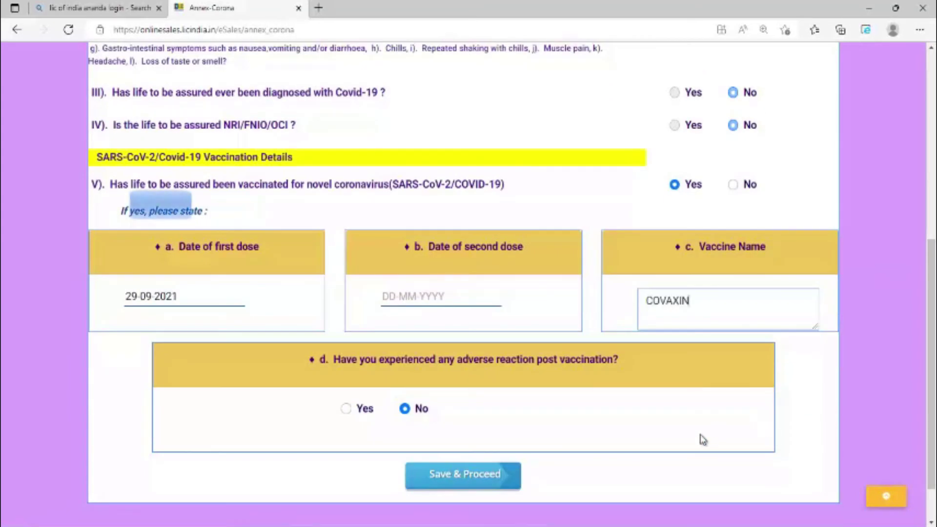
scroll(701, 439, down, 2)
click(478, 423)
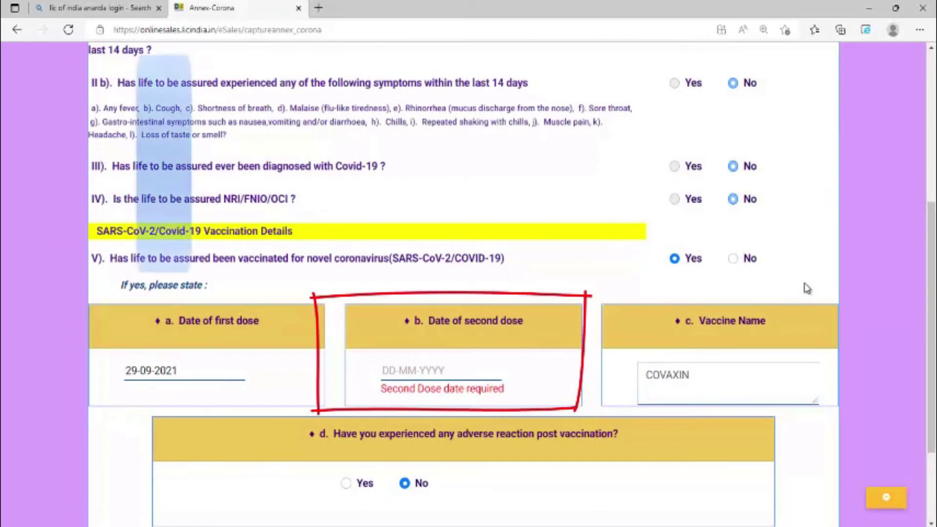
Set the corona questions to Applicable, resubmit, and reload the failed page with F5.
scroll(555, 224, up, 5)
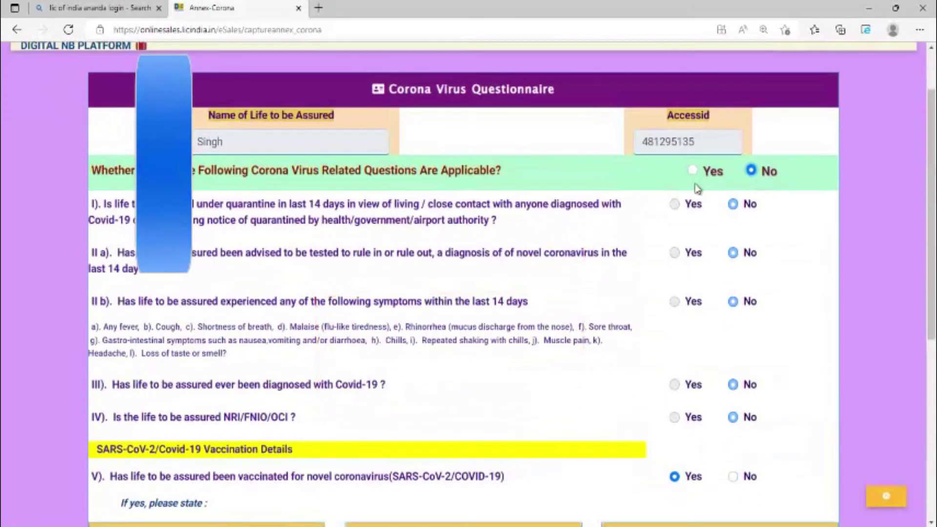
scroll(698, 189, up, 2)
click(703, 244)
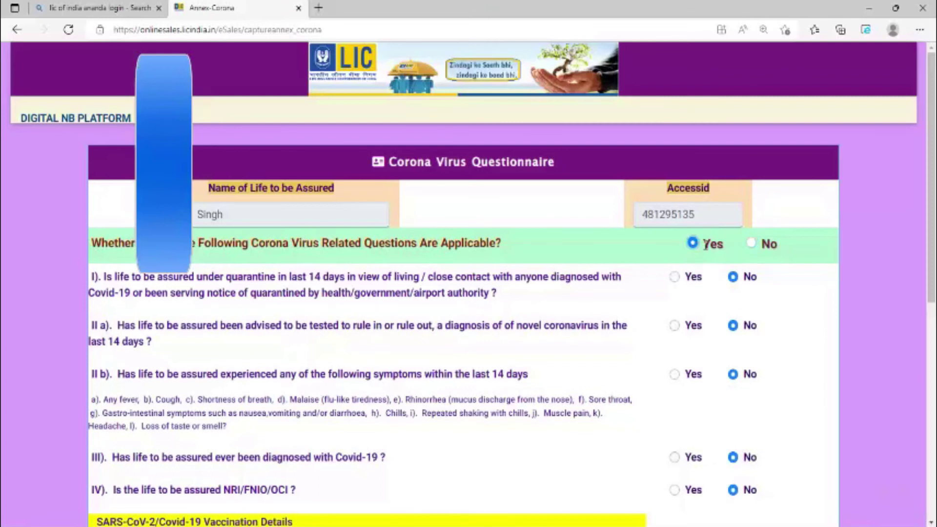
scroll(717, 263, down, 5)
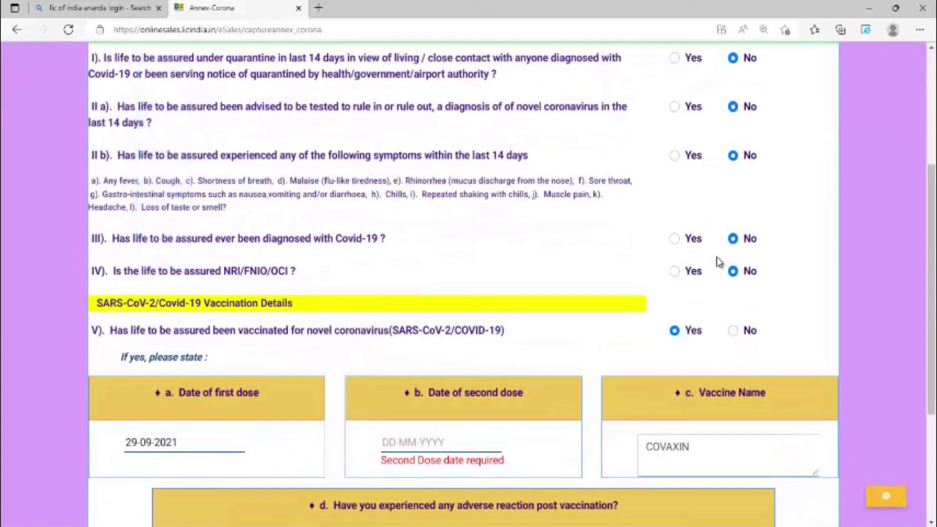
scroll(718, 262, up, 5)
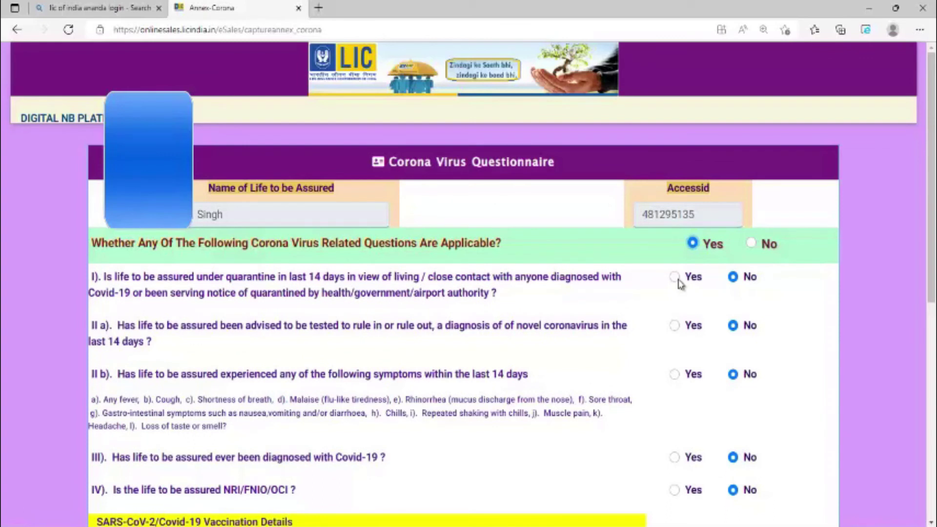
scroll(680, 284, down, 2)
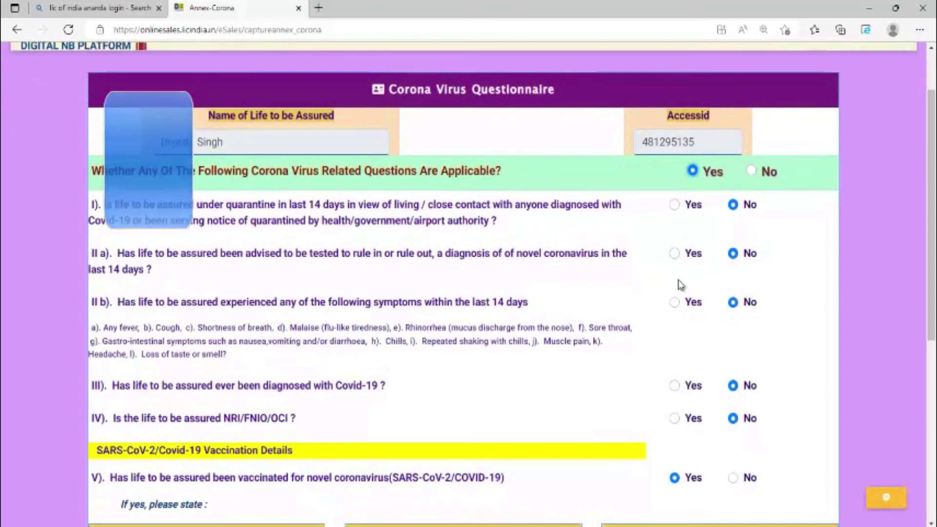
scroll(681, 284, down, 8)
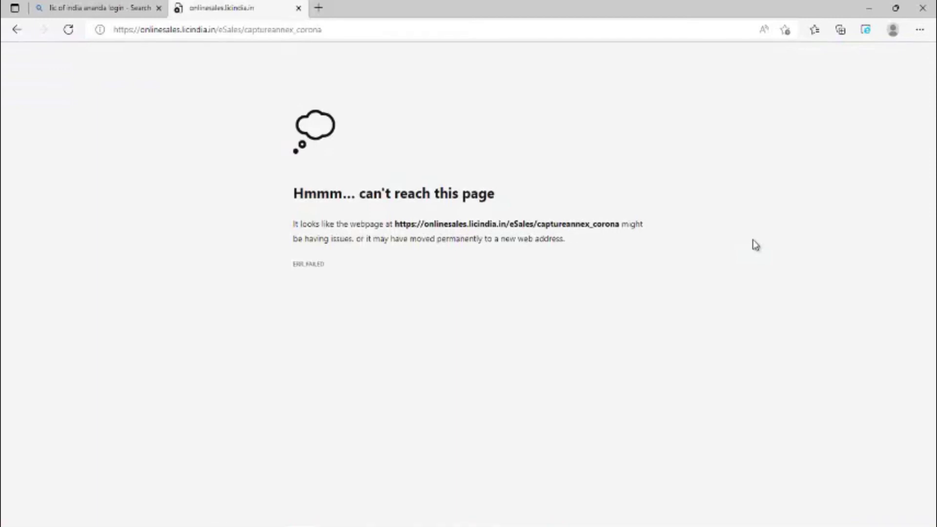
key(F5)
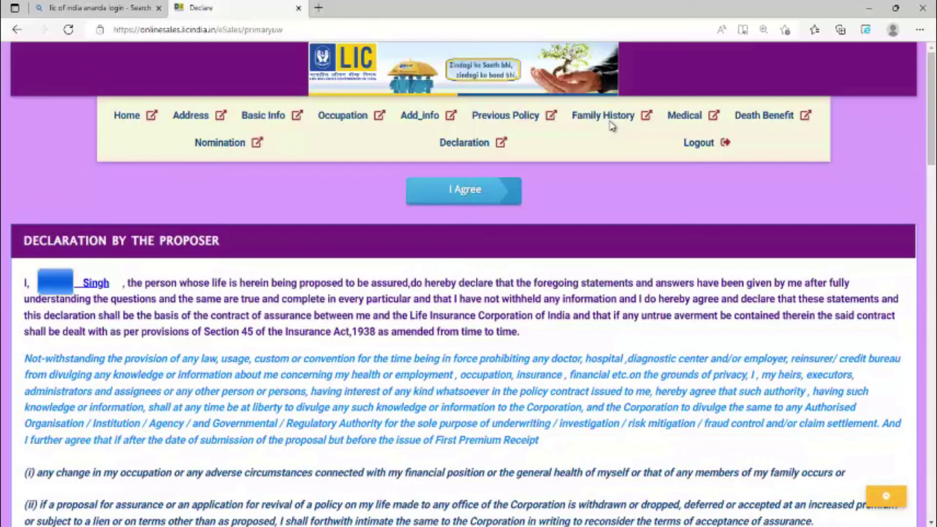
Read through the Section 45 terms and agree to the proposer's declaration.
scroll(611, 126, down, 12)
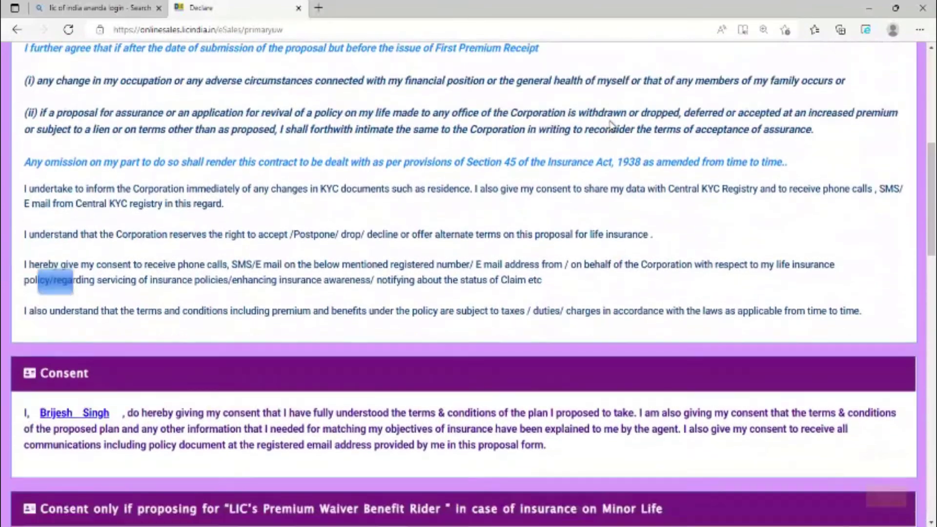
scroll(611, 126, down, 13)
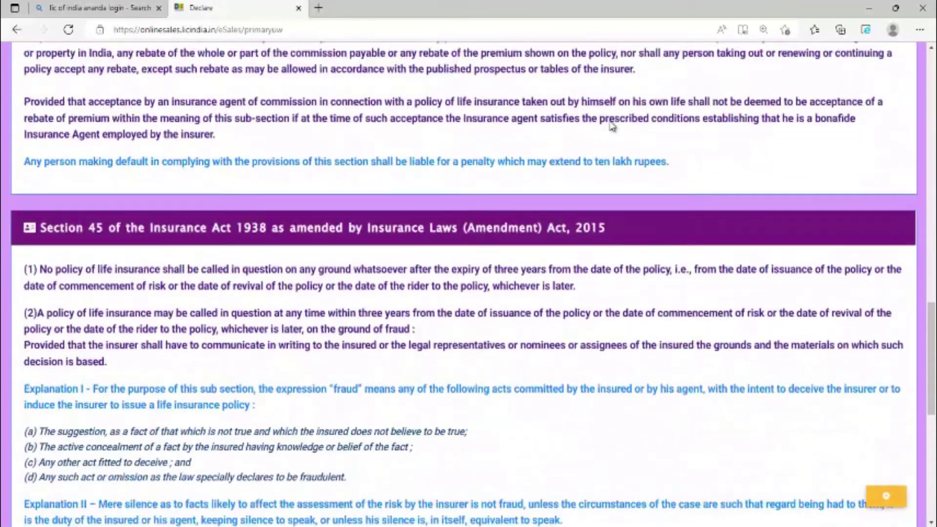
scroll(611, 126, down, 6)
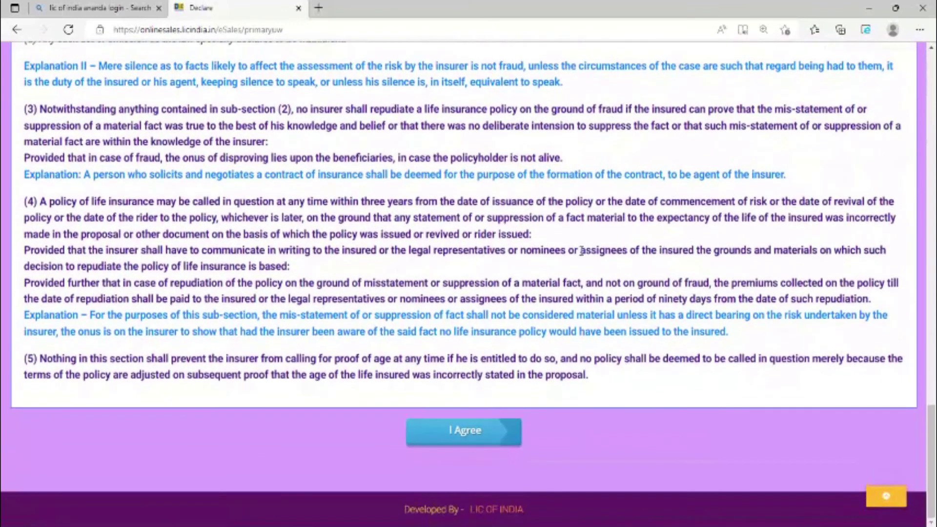
click(471, 435)
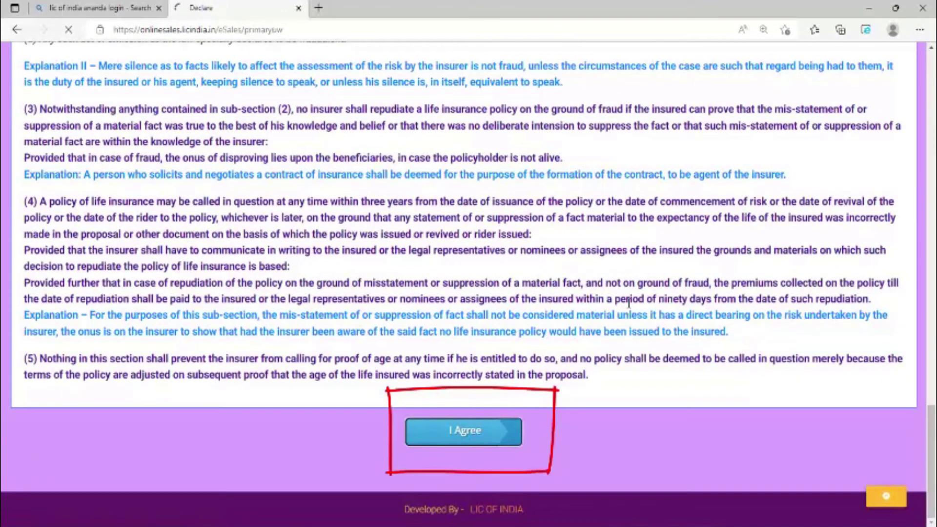
Answer 'SINCE LONG' for how long the life proposed is known, and NA for the salary-sheet and C.A.-certificate proofs.
scroll(635, 300, down, 4)
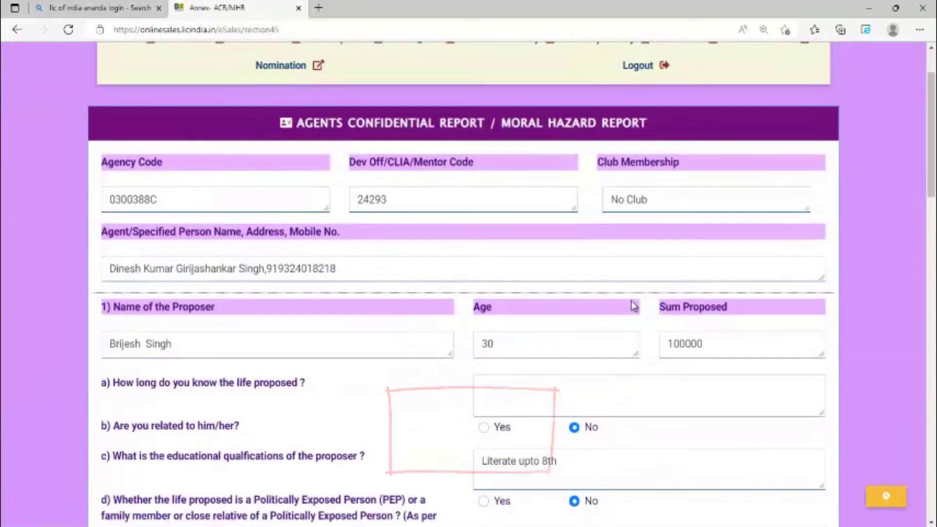
click(519, 246)
text(SINCE LONG)
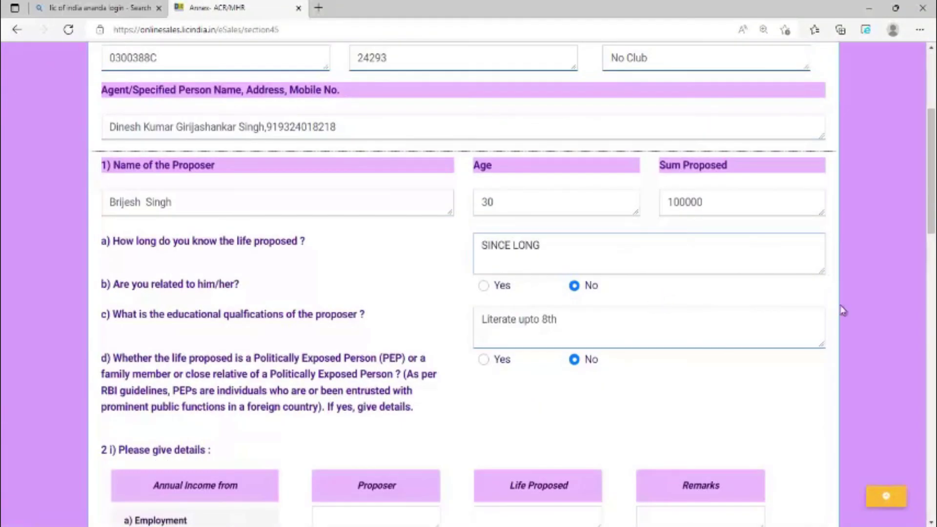
scroll(843, 311, down, 9)
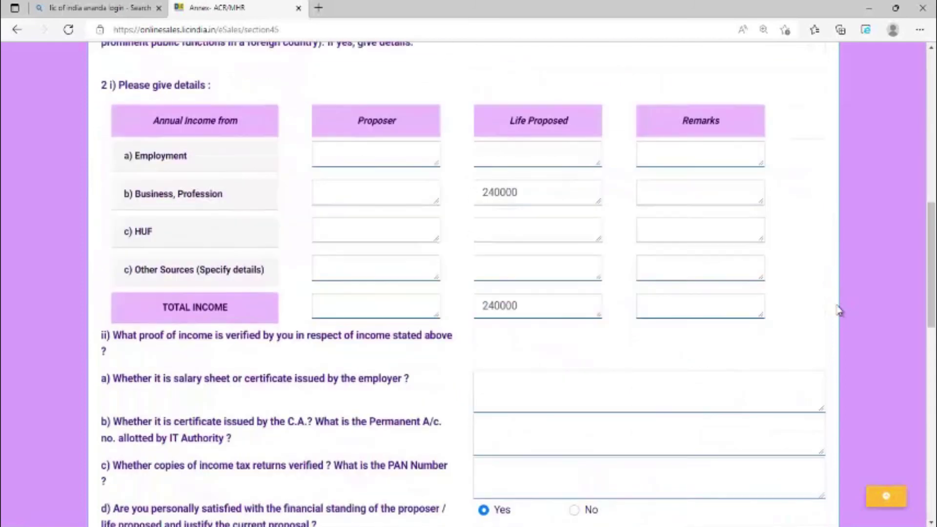
click(513, 360)
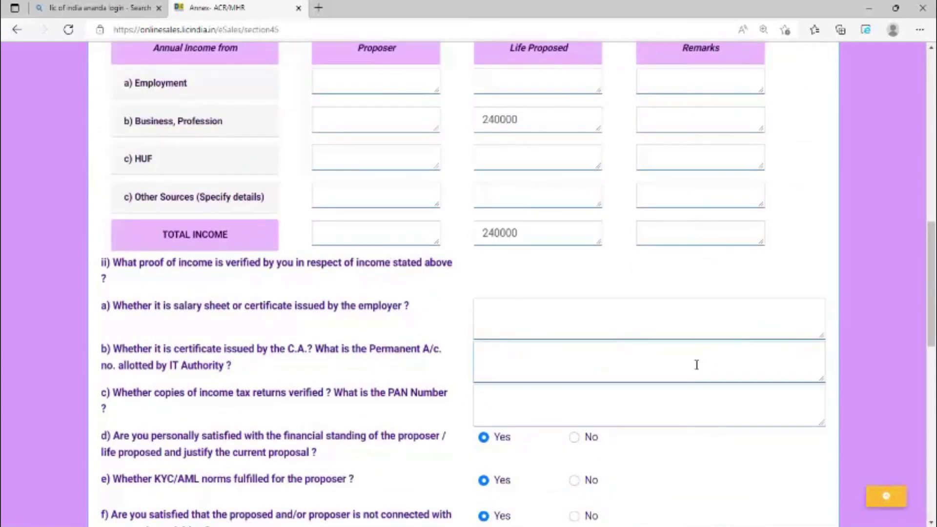
click(571, 331)
text(NA)
click(546, 376)
text(NA)
Enter the proposer's PAN, set Marks of Identification to NA, and save the annex.
scroll(516, 361, down, 3)
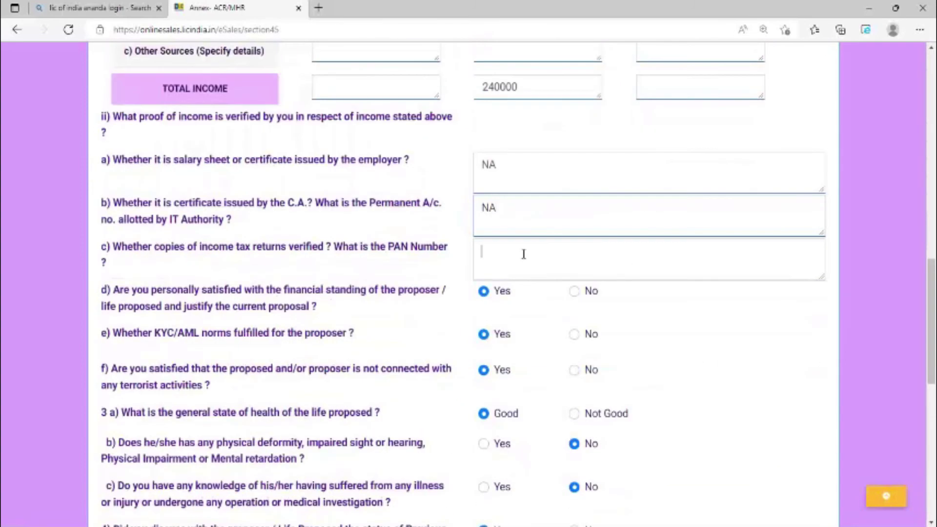
click(621, 263)
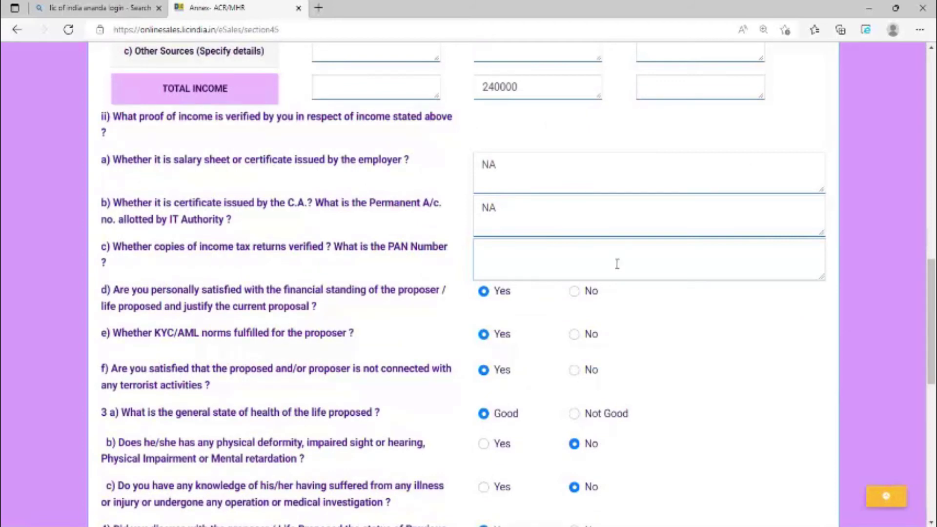
scroll(620, 268, down, 10)
click(624, 274)
text(NA)
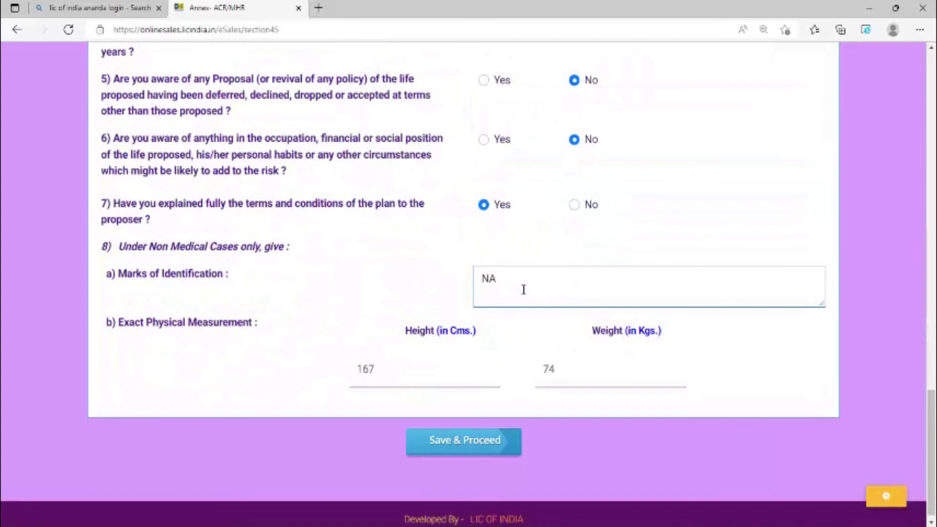
key(Tab)
key(Tab)
key(Tab)
key(Return)
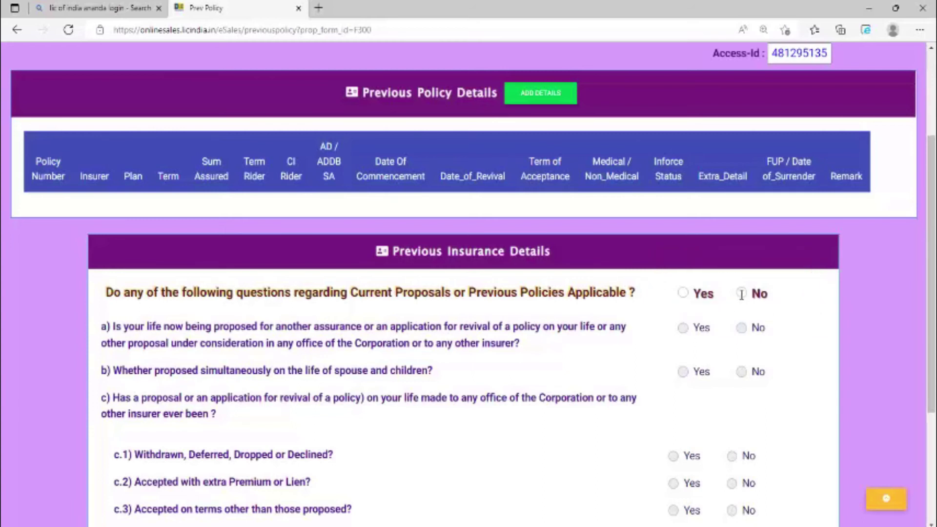
Mark No for Previous Insurance Details, save, and view the ANANDA proposal PDF.
click(741, 293)
scroll(493, 390, down, 4)
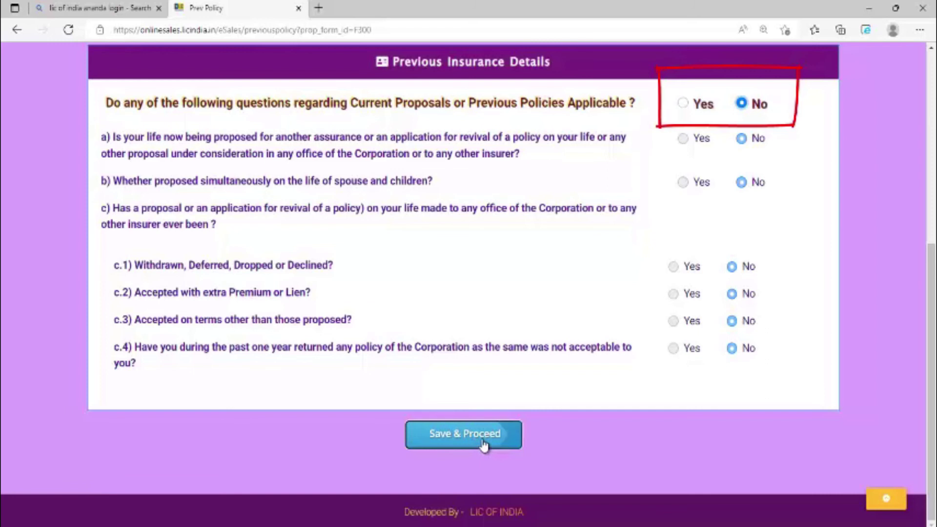
click(483, 444)
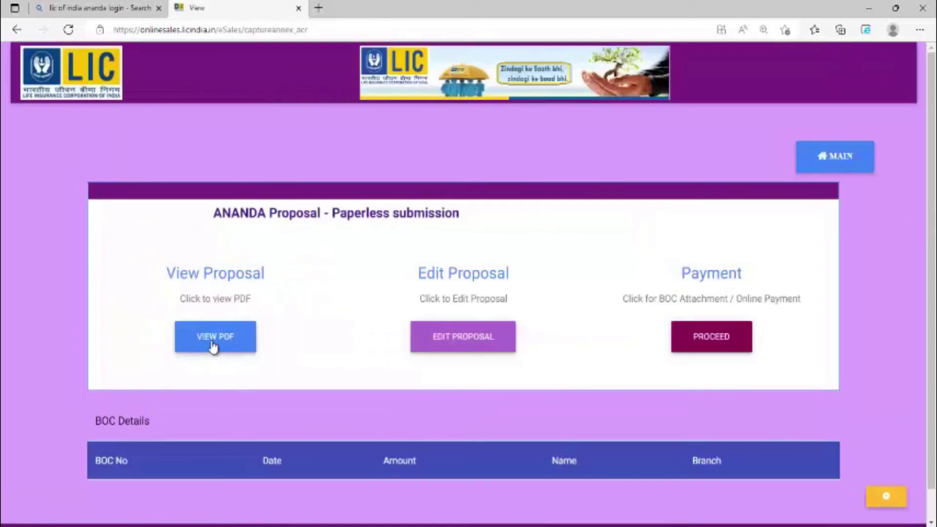
click(237, 337)
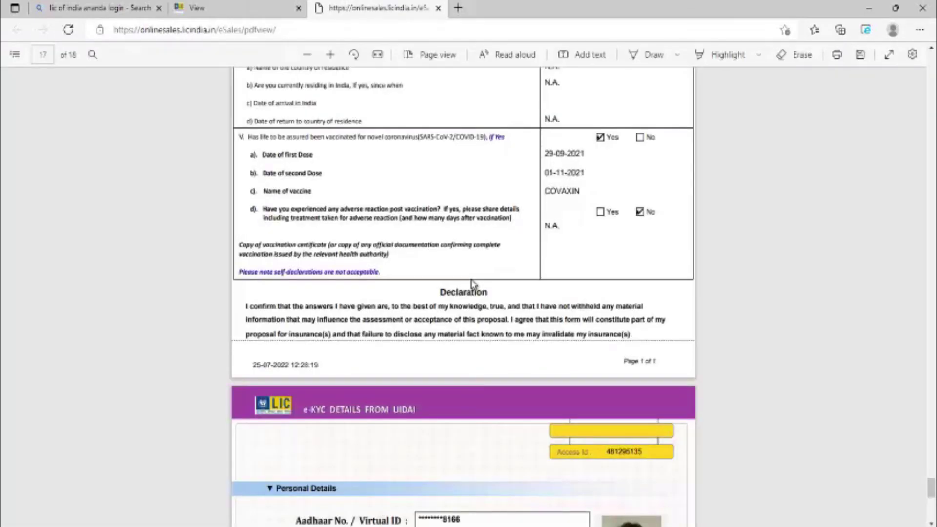
Scroll through the 18-page proposal PDF to review the Covid questionnaire and e-KYC details.
scroll(472, 284, up, 6)
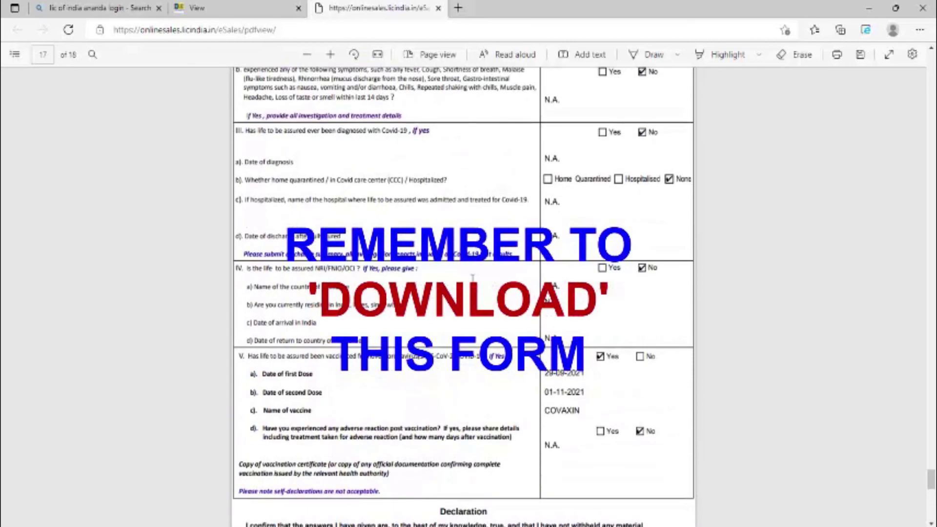
scroll(473, 278, up, 12)
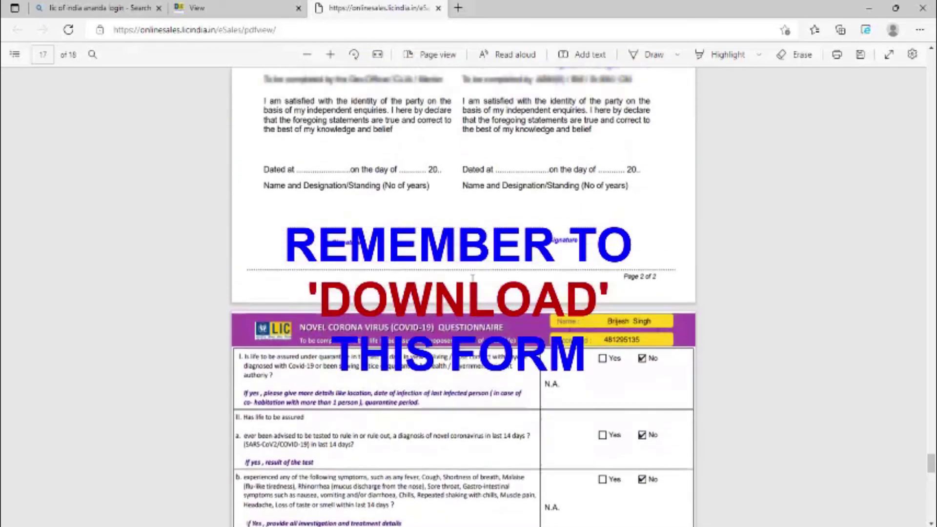
scroll(472, 278, up, 3)
scroll(473, 281, down, 15)
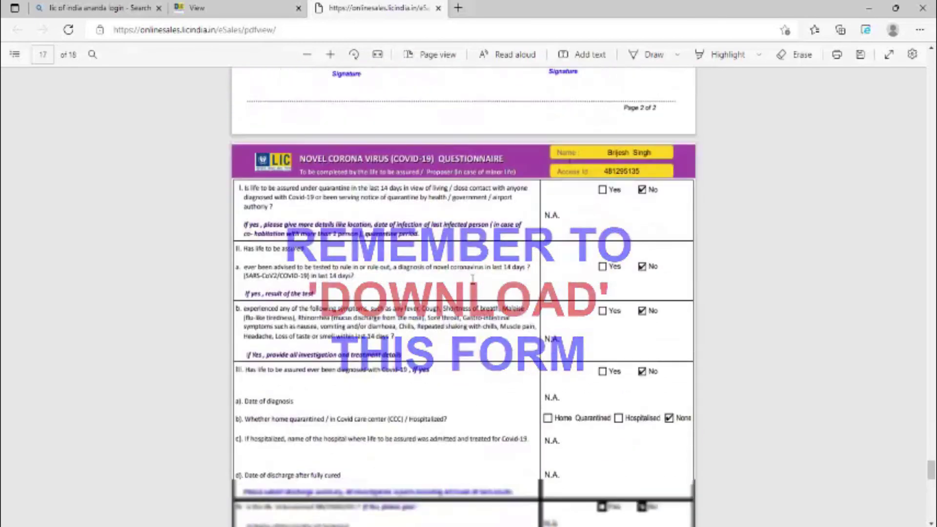
scroll(472, 279, down, 10)
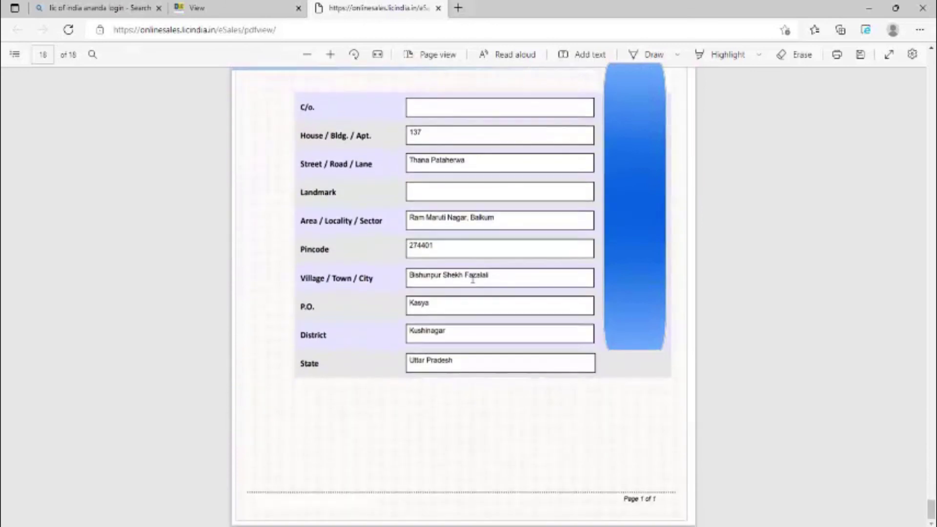
scroll(472, 279, up, 7)
scroll(494, 278, down, 3)
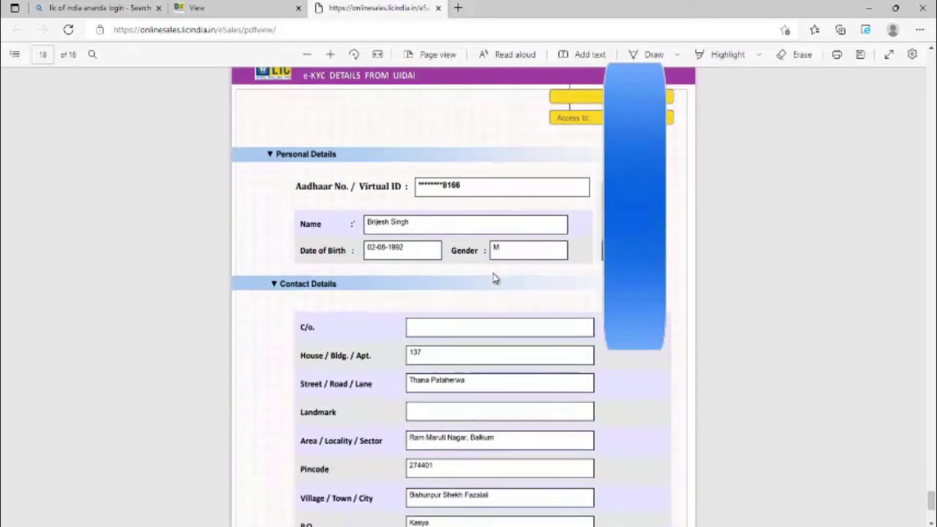
scroll(496, 279, down, 5)
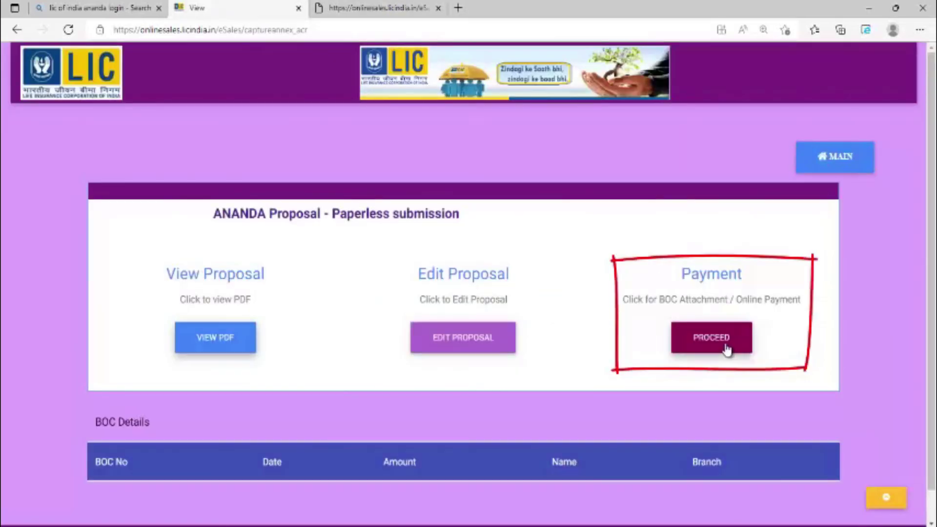
Proceed to Payment and choose Attach BOC to reach the BOC Input page.
click(726, 347)
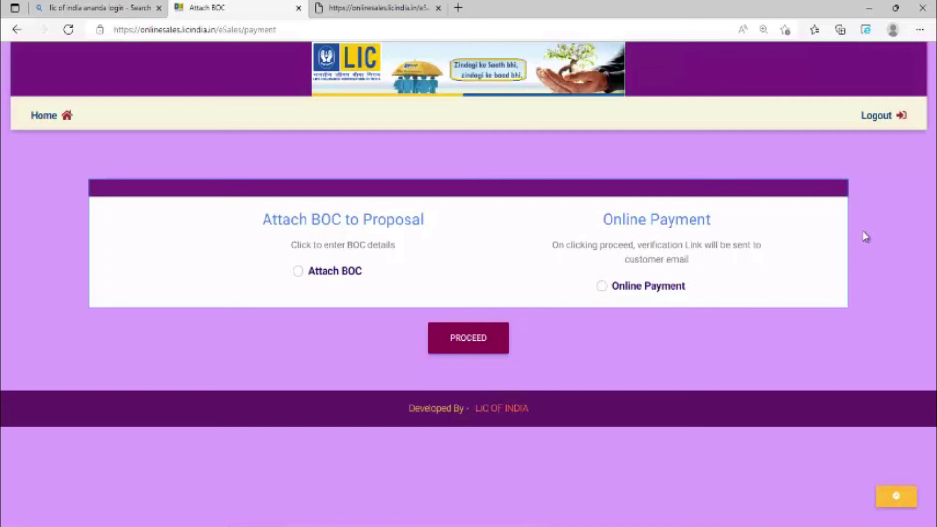
click(297, 272)
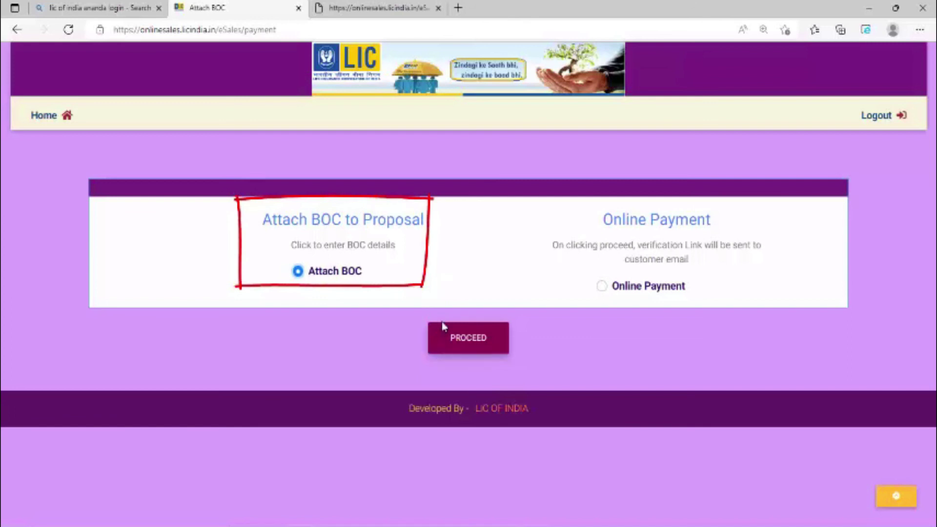
click(472, 346)
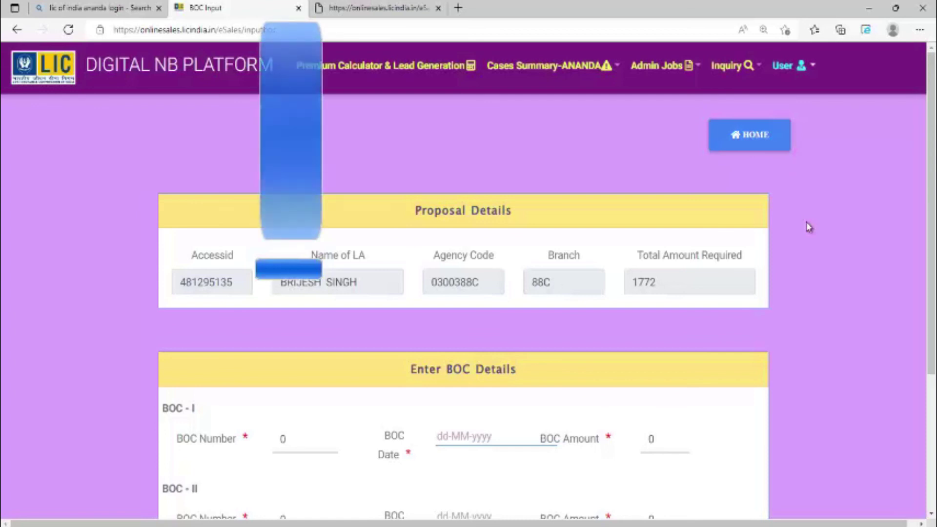
Replace the default 0 with the BOC receipt number for BOC-I.
scroll(808, 227, down, 2)
scroll(809, 227, down, 2)
click(300, 295)
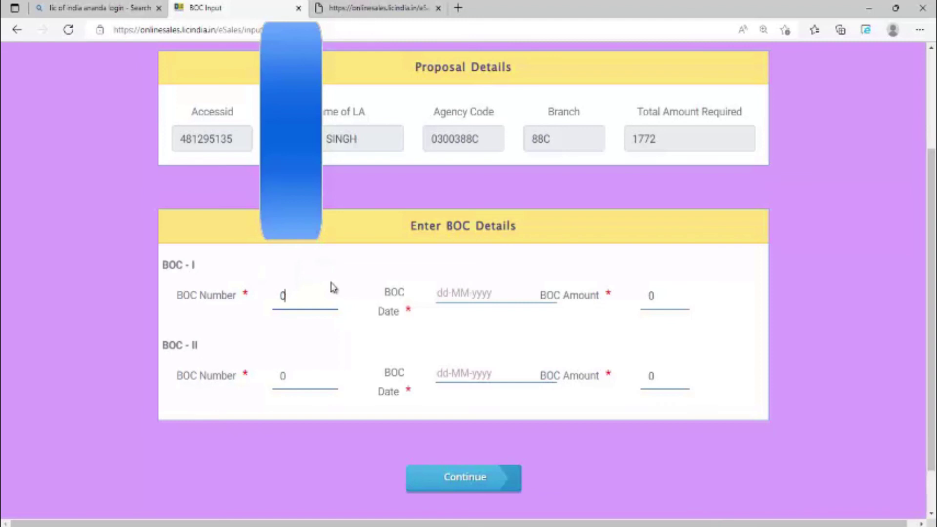
key(BackSpace)
Set the BOC-I date to 30-06-2022 and amount to 1852, then continue.
click(451, 293)
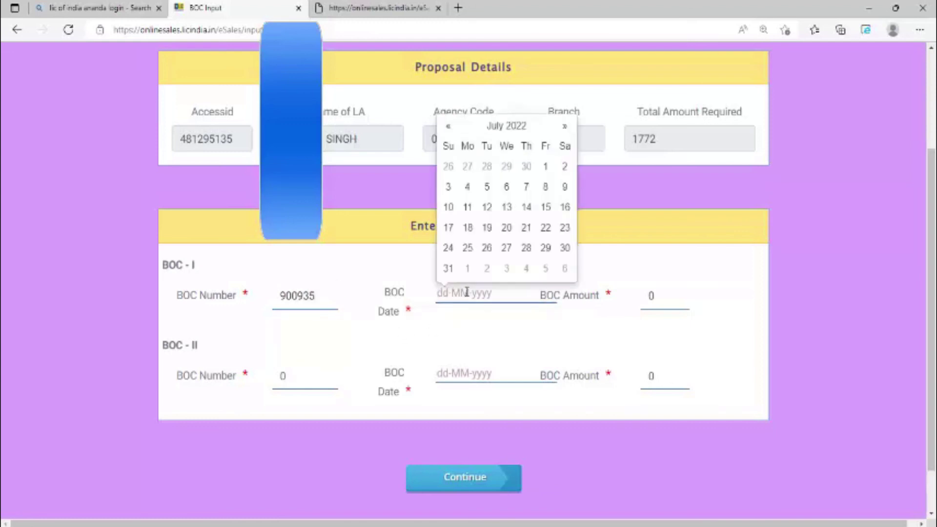
click(449, 126)
click(526, 248)
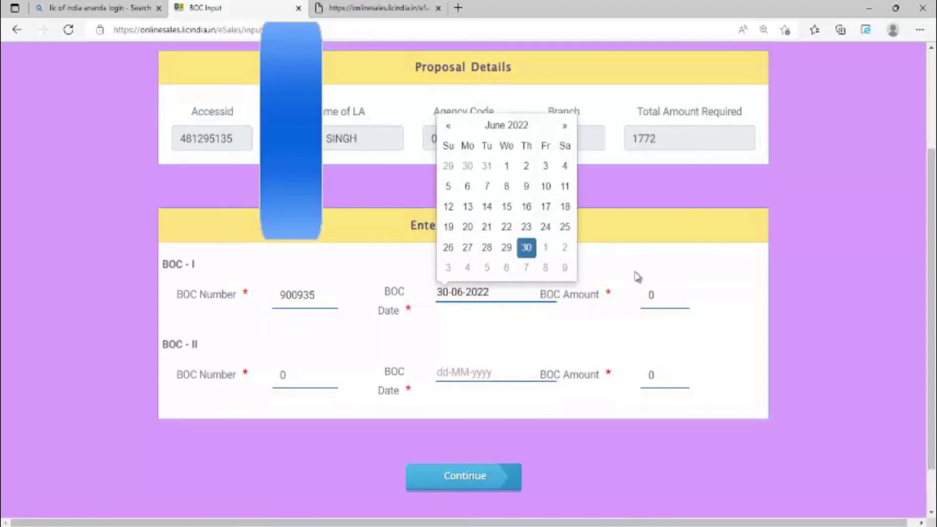
click(678, 298)
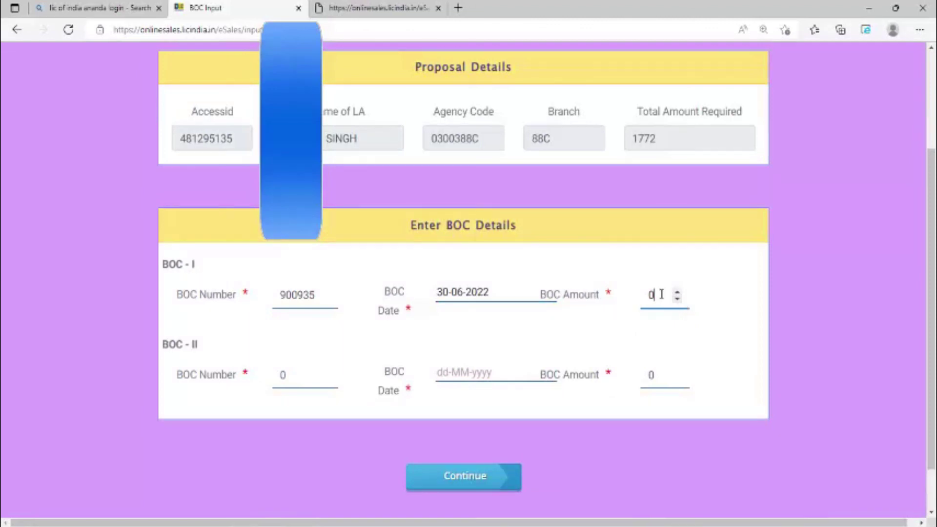
key(BackSpace)
text(1852)
click(468, 488)
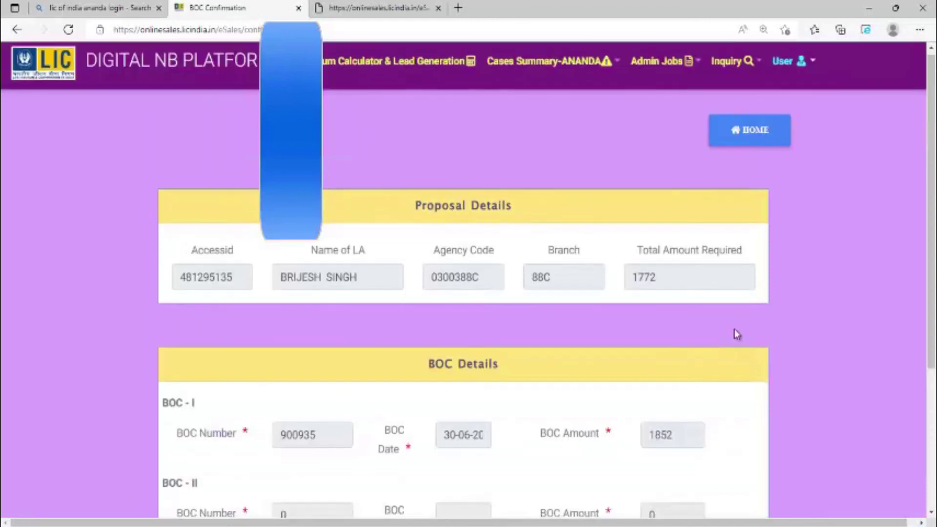
Confirm the BOC-I details on the BOC Confirmation page.
scroll(733, 329, down, 3)
scroll(809, 337, down, 2)
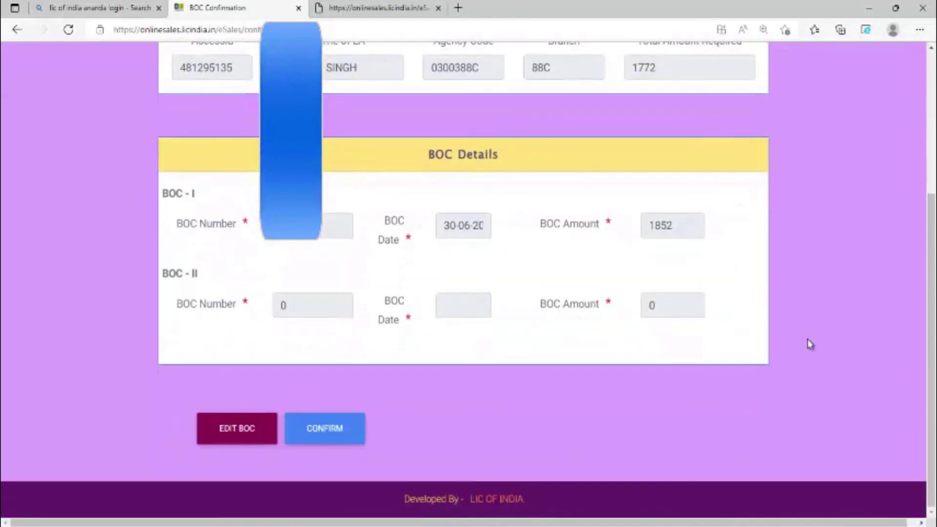
click(330, 439)
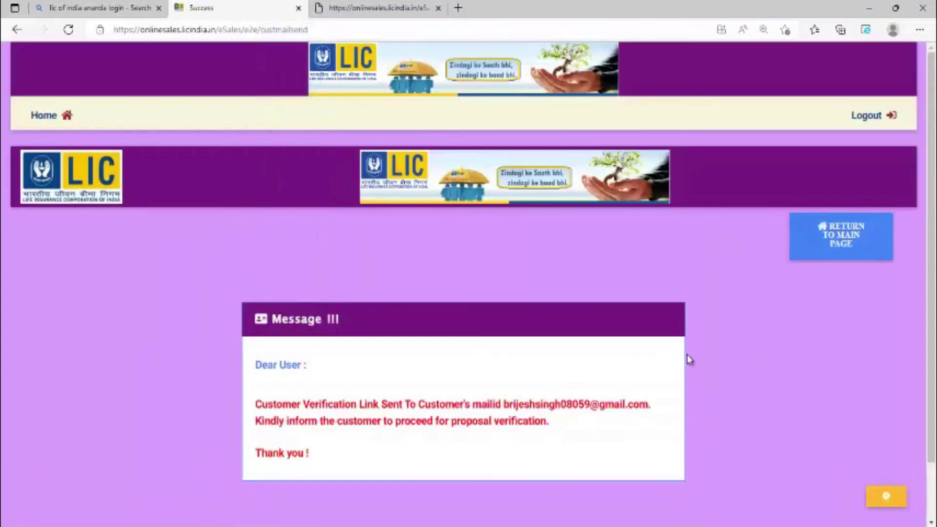
scroll(688, 357, down, 2)
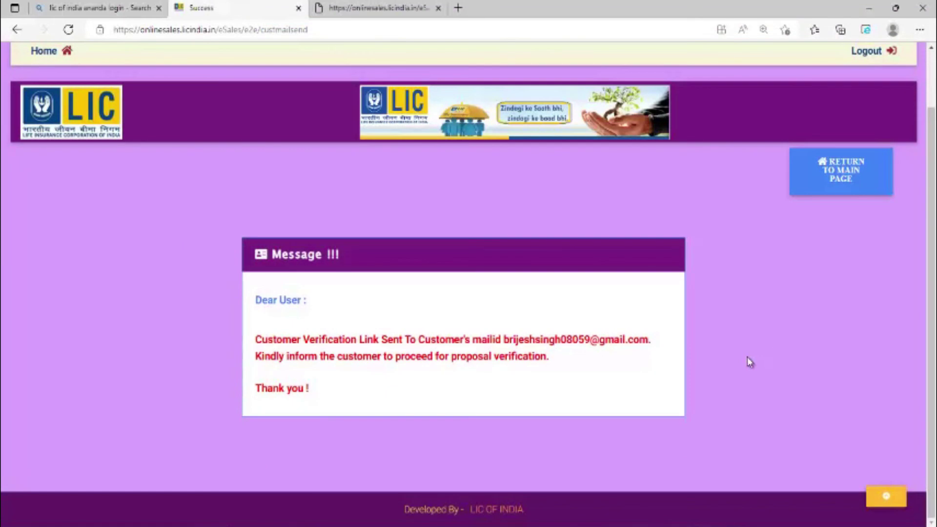